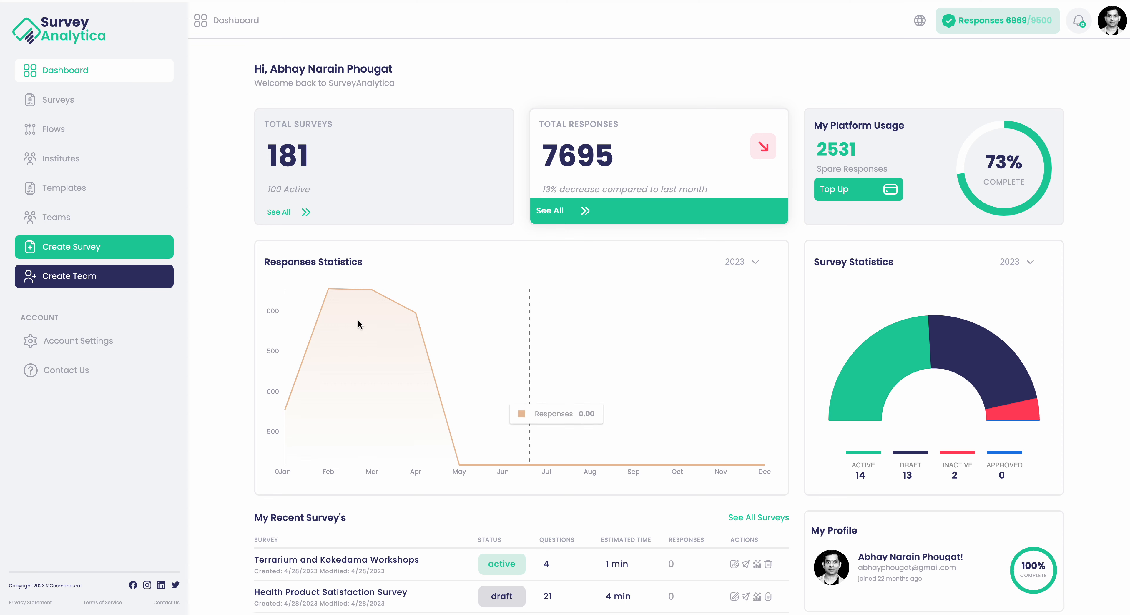
# Start creating a survey and filter the available templates to the Employee Engagement category
pyautogui.moveTo(554, 326)
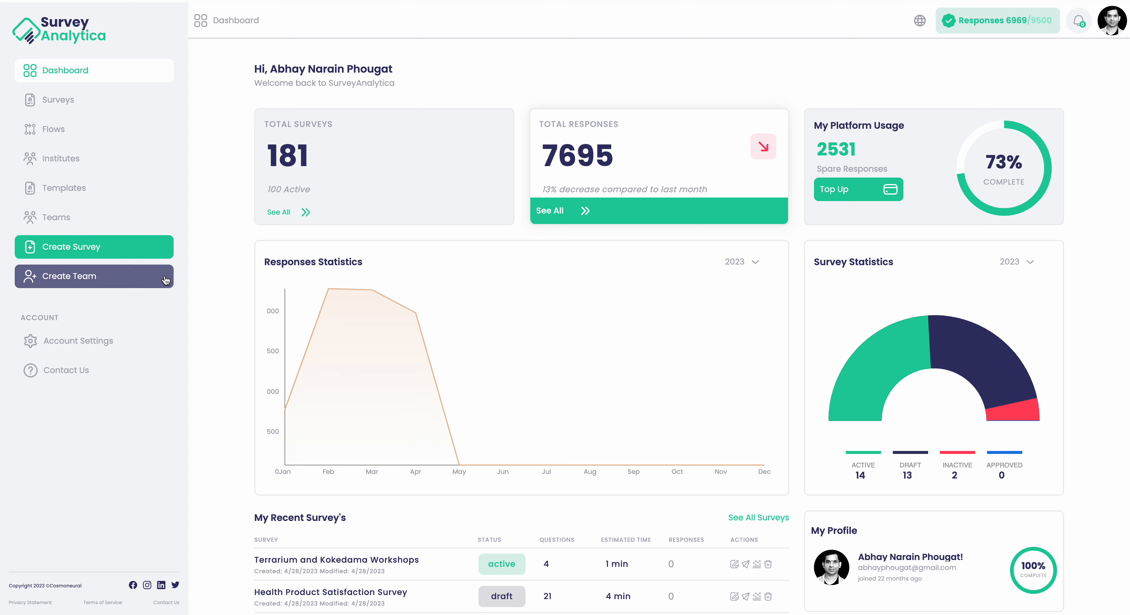
pyautogui.click(94, 252)
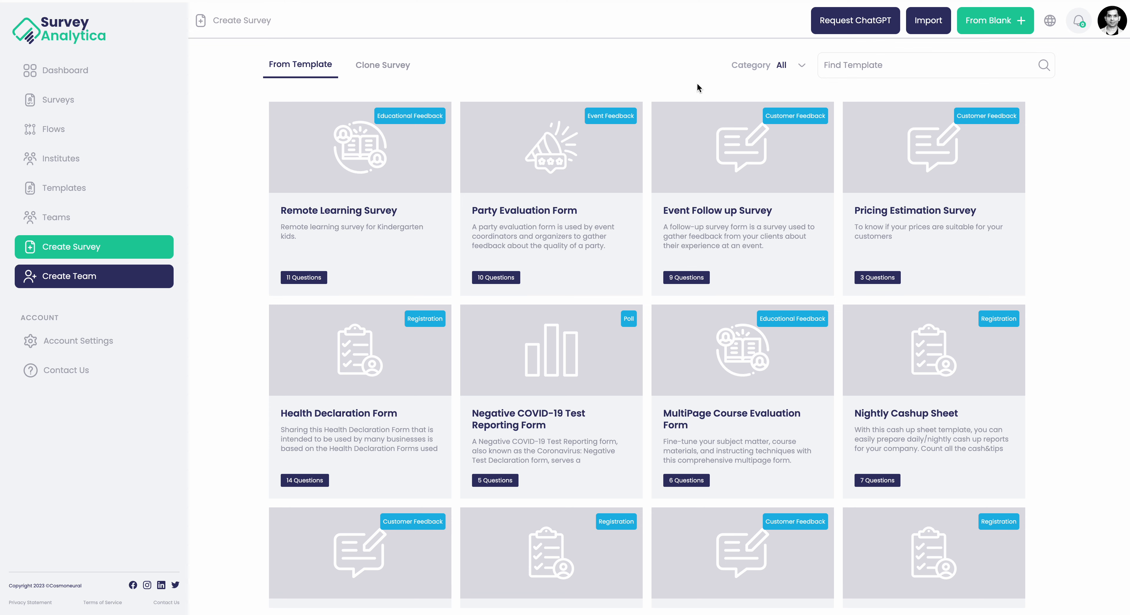
pyautogui.click(784, 67)
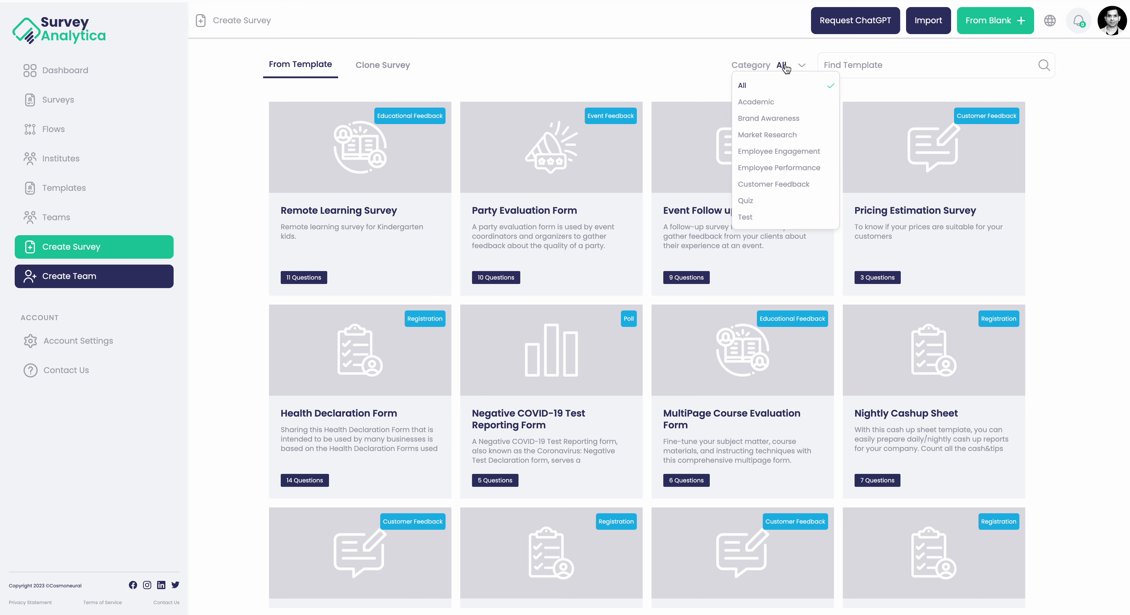
pyautogui.click(773, 152)
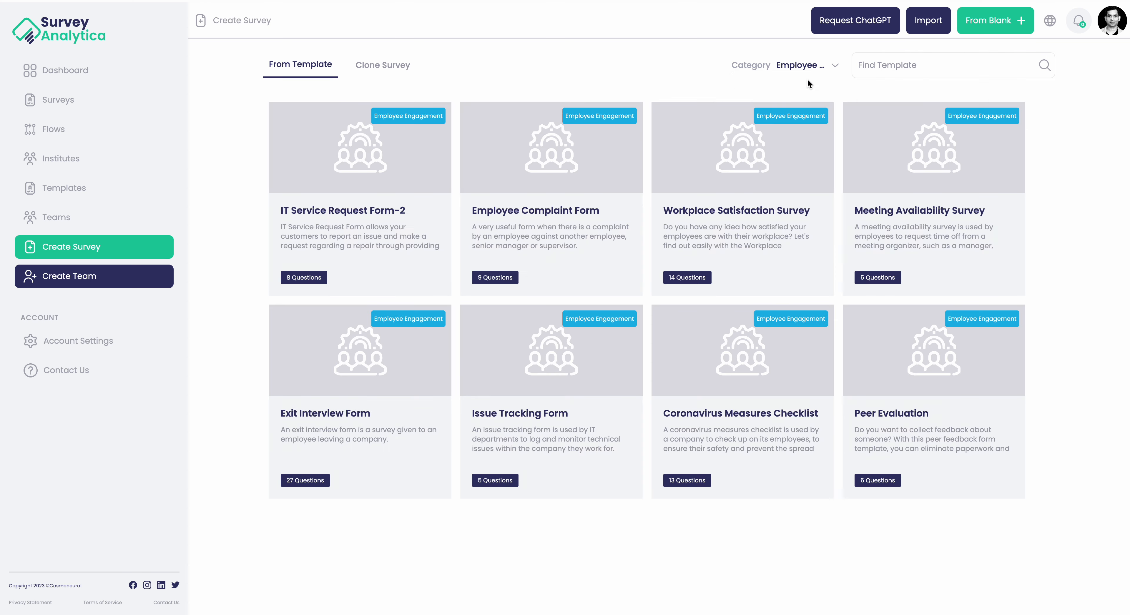
# Browse the survey templates in the Employee Performance category and in the Market Research category
pyautogui.click(807, 67)
pyautogui.click(793, 167)
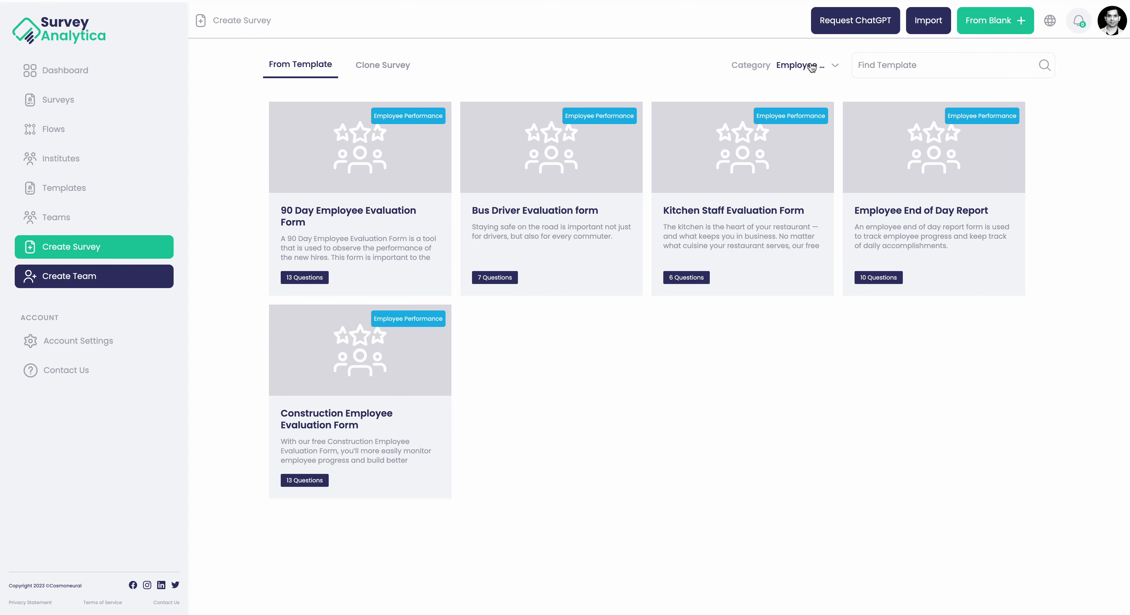
pyautogui.click(809, 67)
pyautogui.click(781, 134)
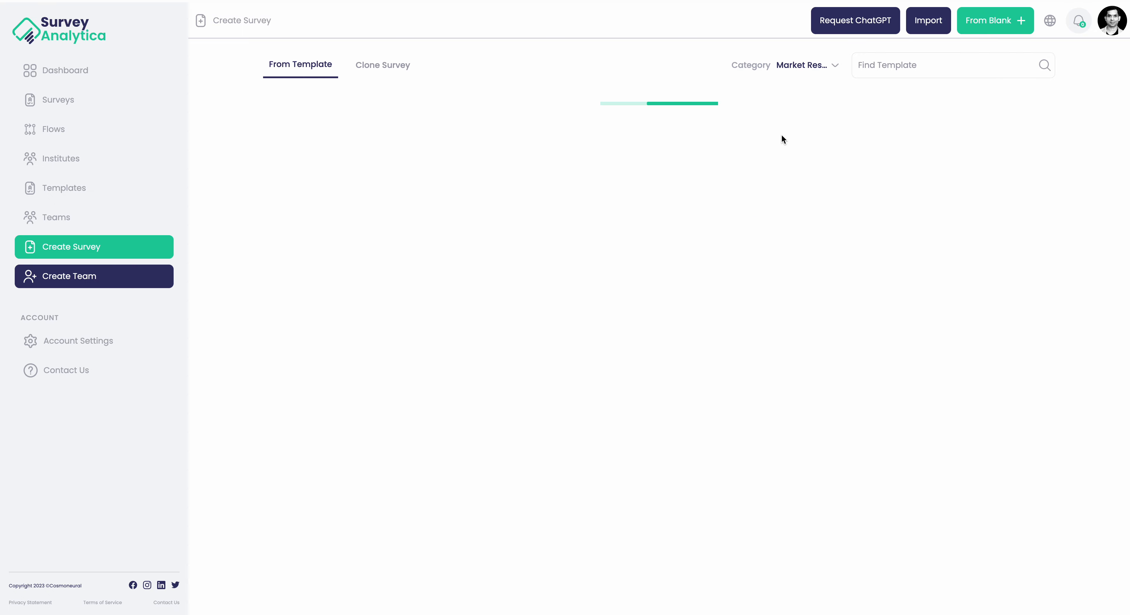
pyautogui.scroll(-1, 774, 237)
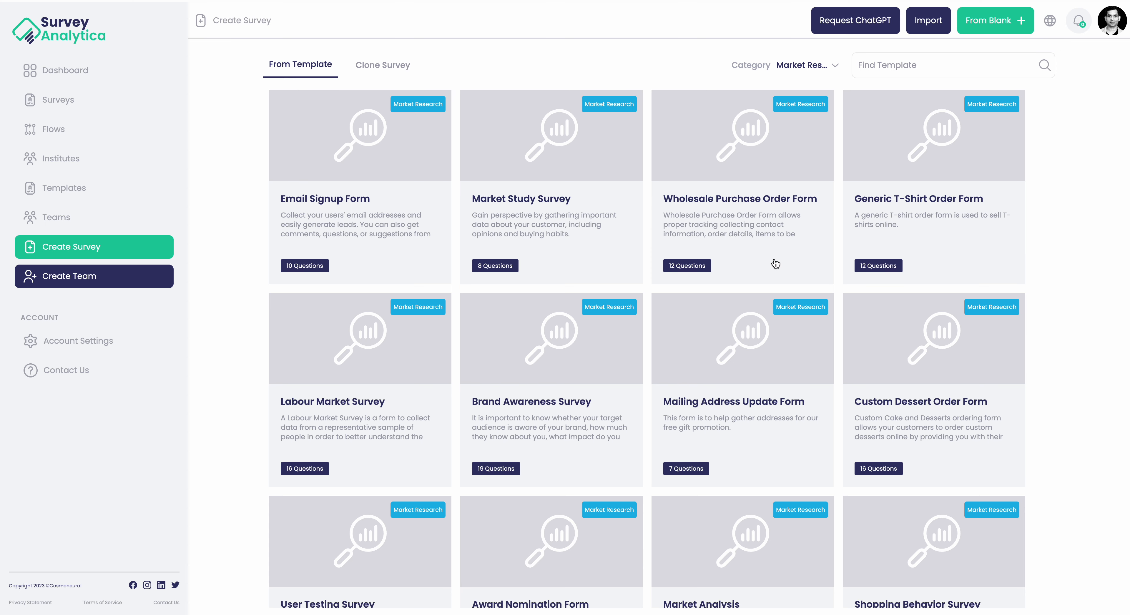
pyautogui.click(890, 64)
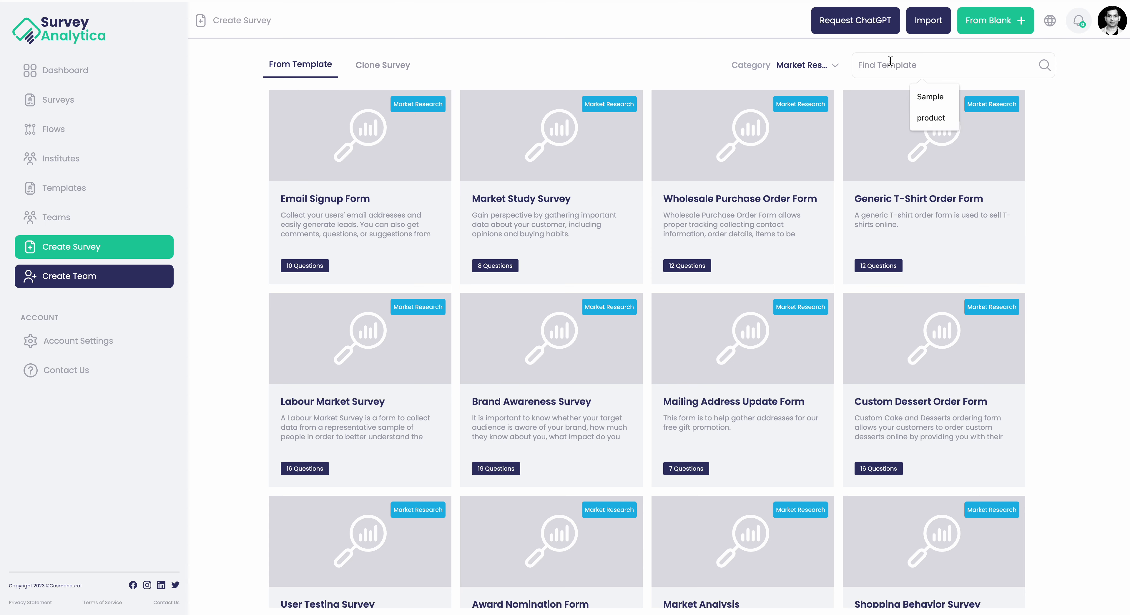
pyautogui.click(1073, 143)
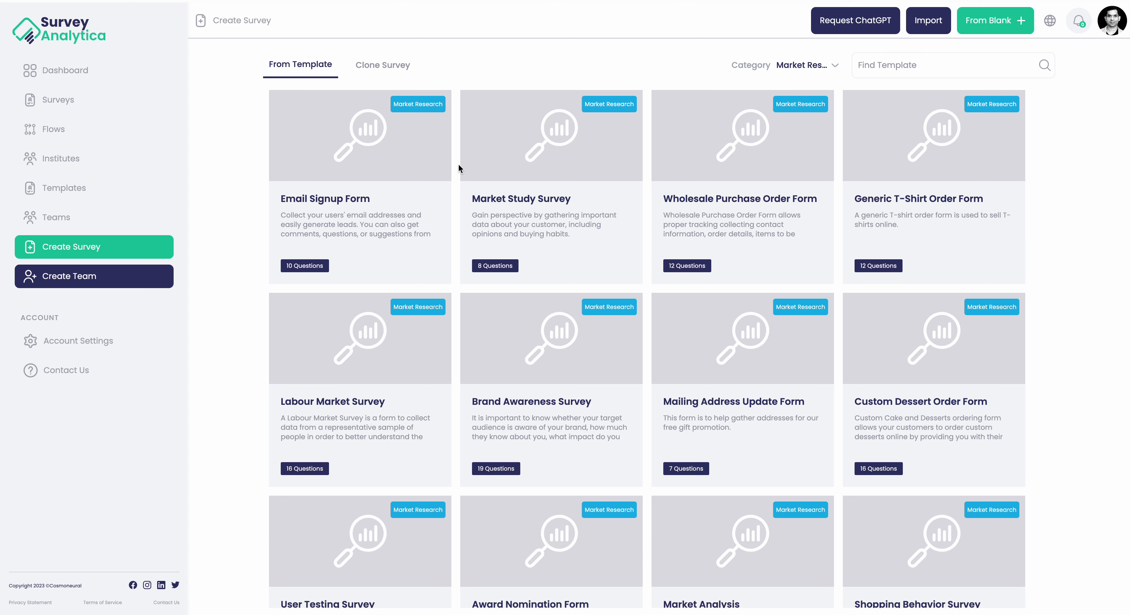
pyautogui.scroll(1, 335, 325)
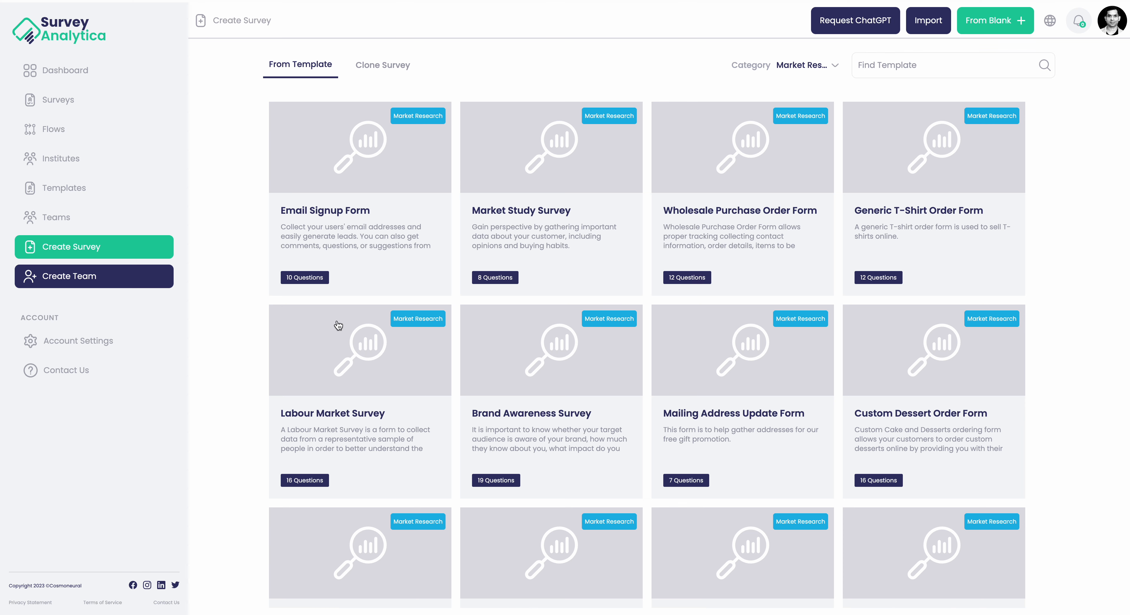
# Show the surveys available for cloning across all categories, and view the survey import options
pyautogui.click(390, 65)
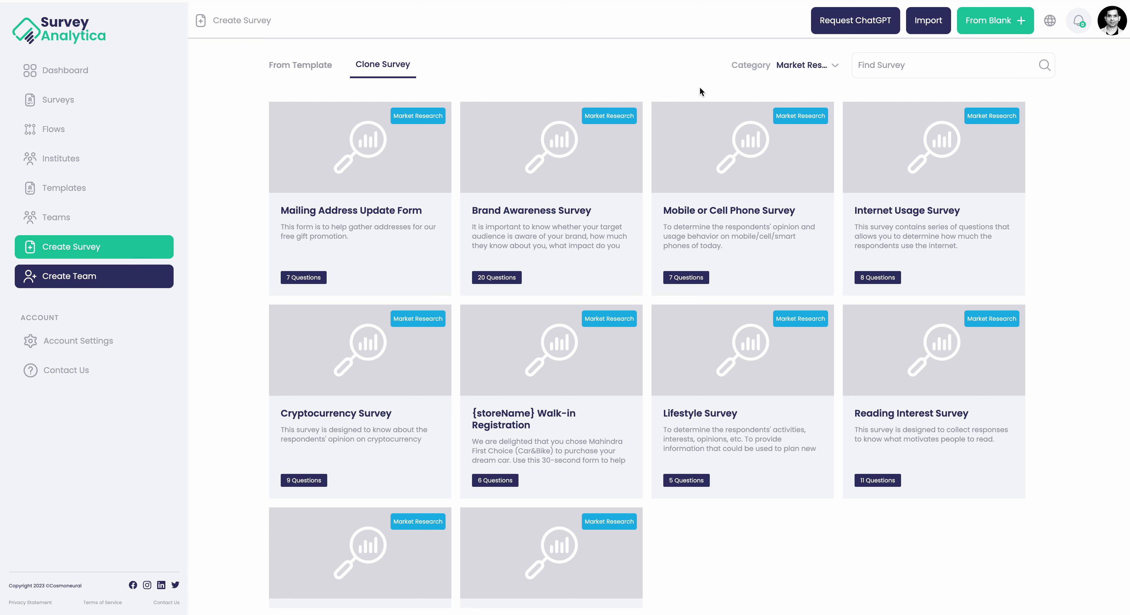
pyautogui.click(828, 74)
pyautogui.click(754, 88)
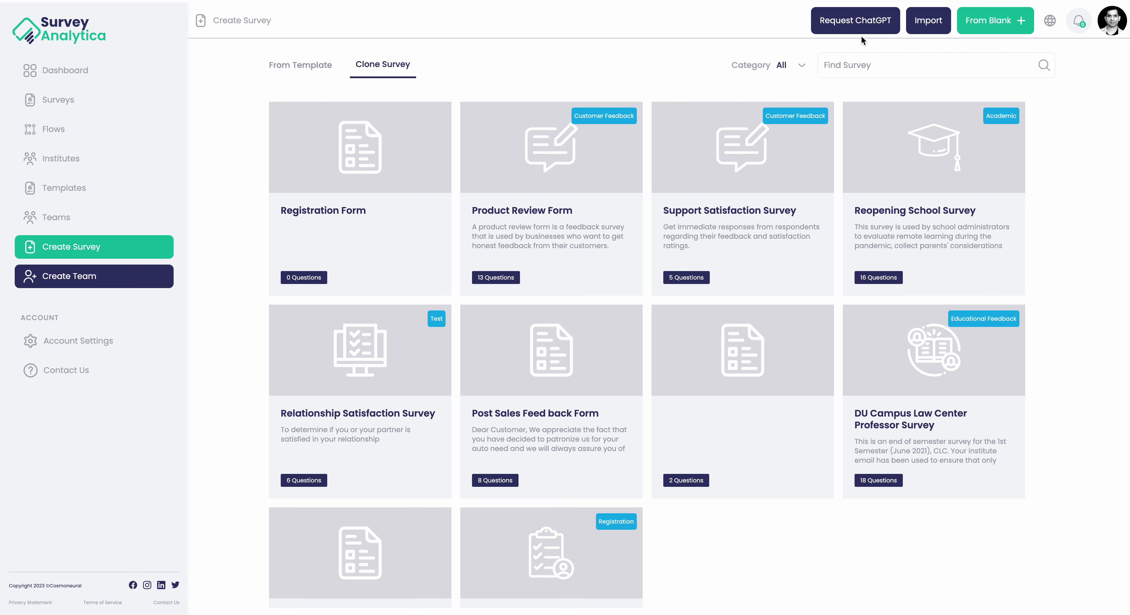
pyautogui.click(928, 22)
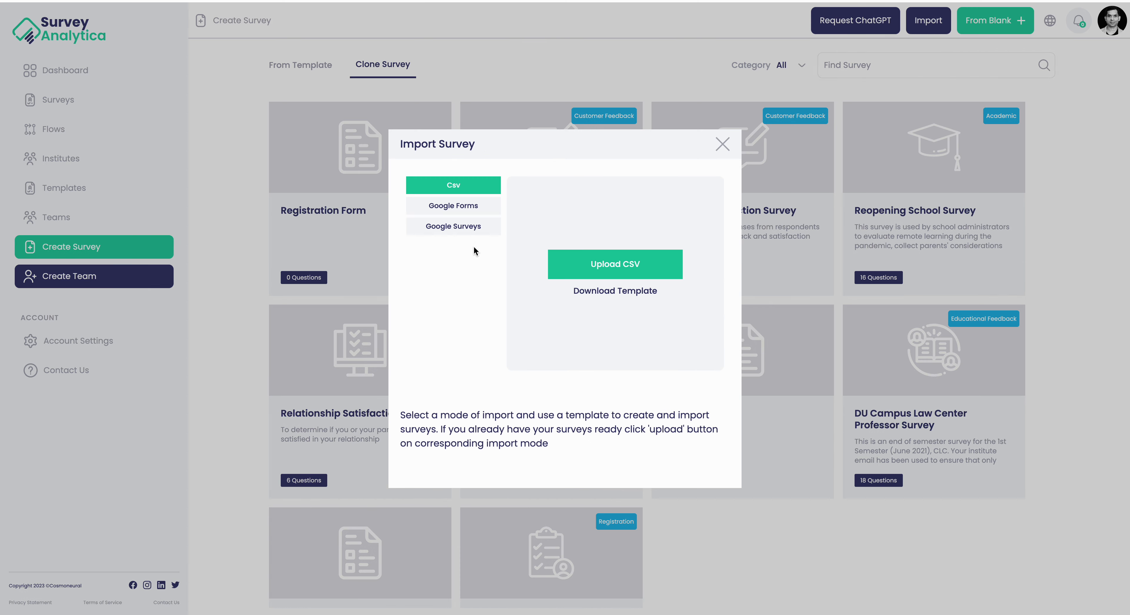
pyautogui.click(722, 145)
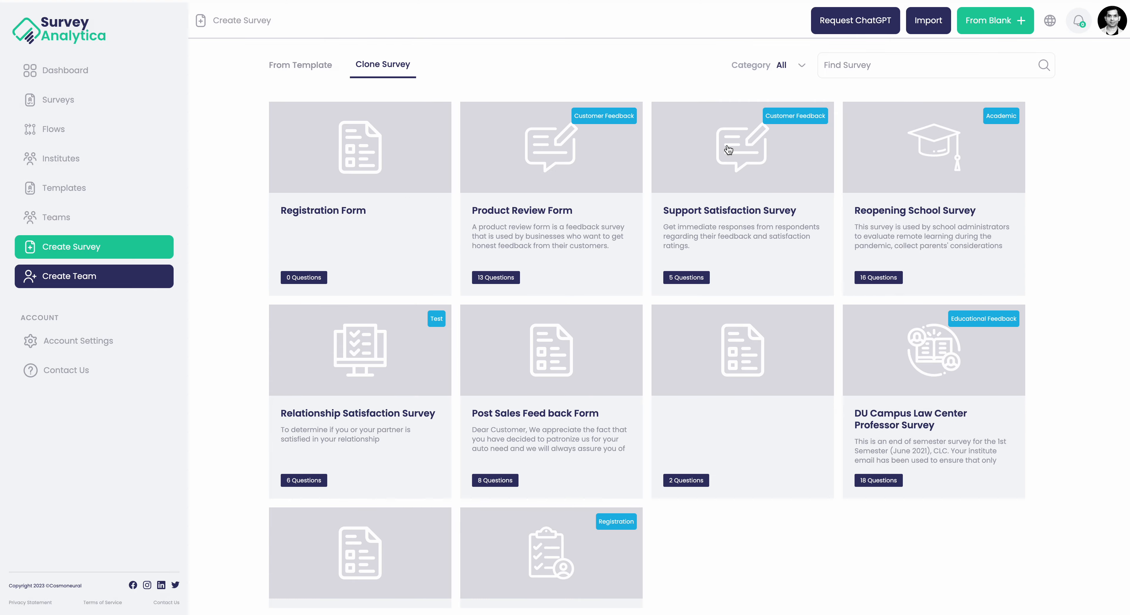
# Request a ChatGPT-generated survey of type Test with the subject "Maths Test For 10th Class In India" and 10 questions
pyautogui.click(880, 27)
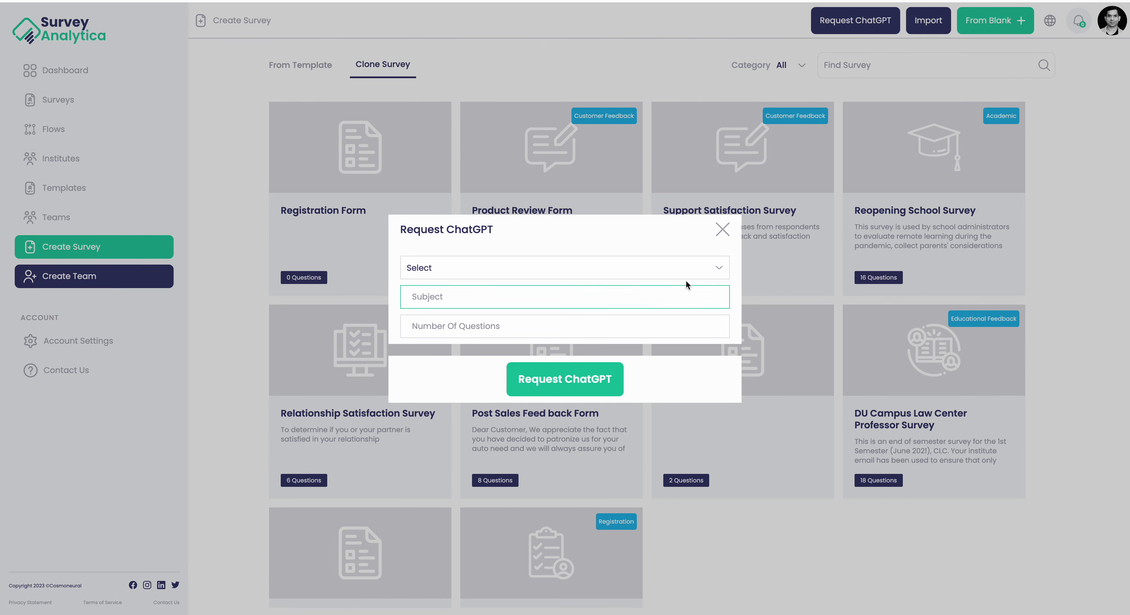
pyautogui.click(693, 268)
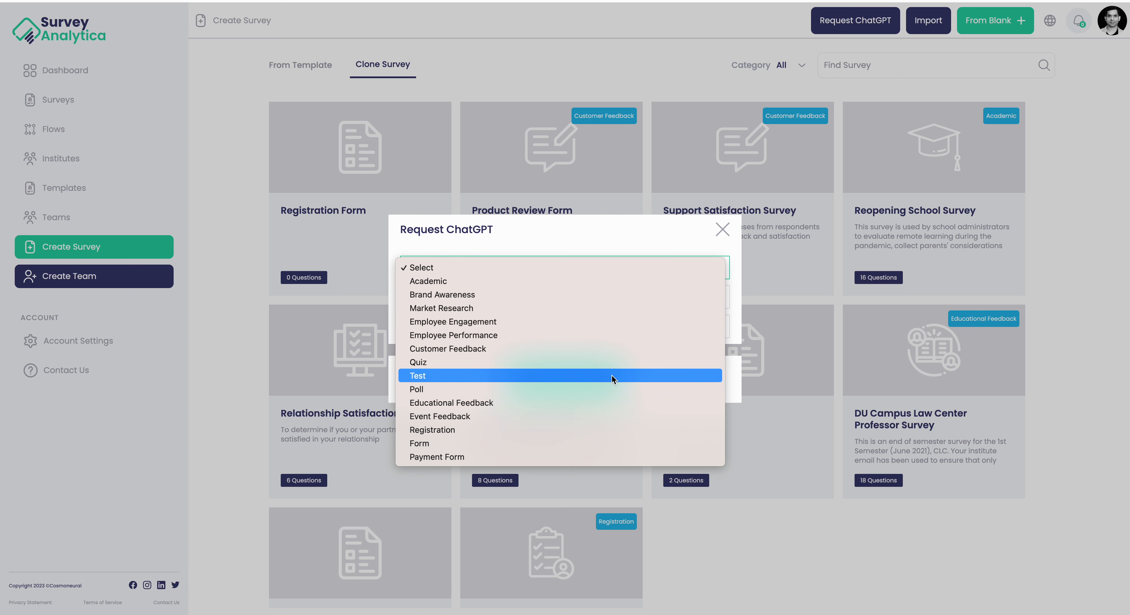
pyautogui.click(612, 376)
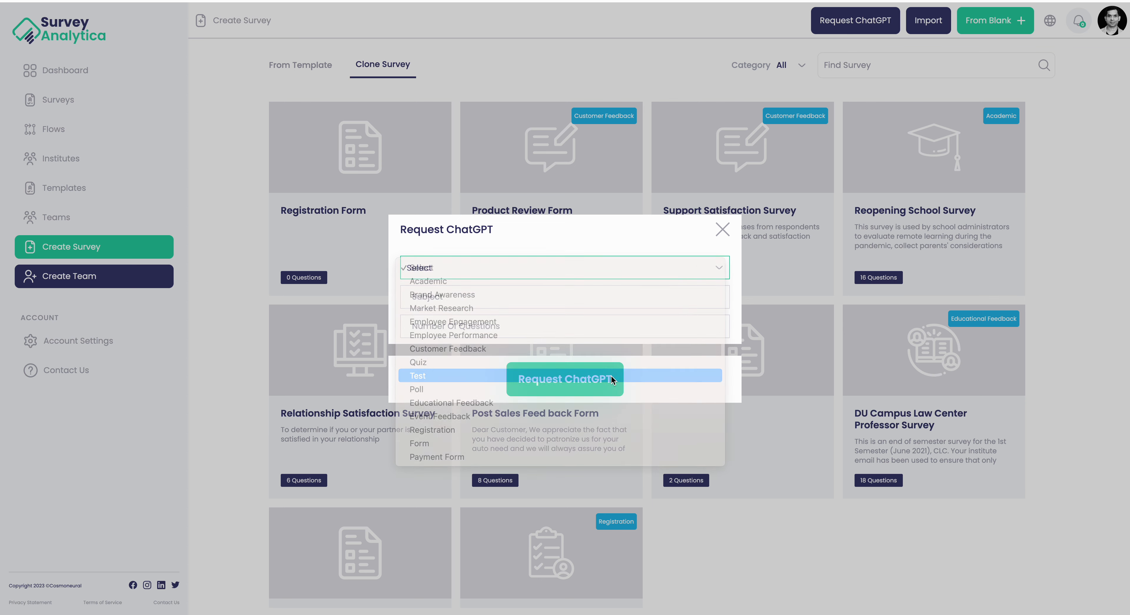
pyautogui.click(416, 298)
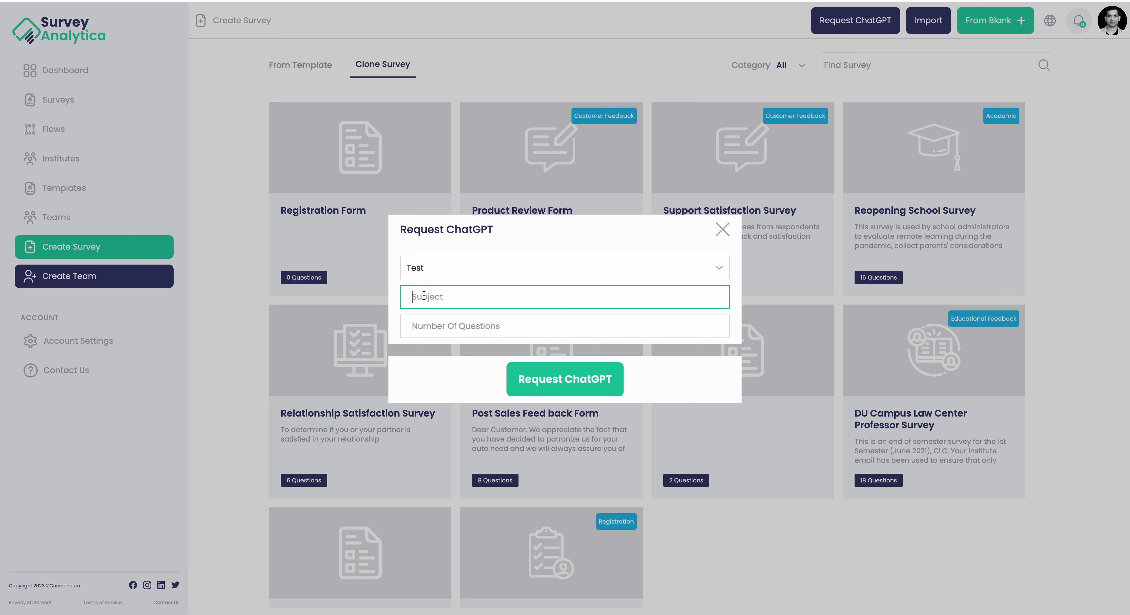
pyautogui.write('Maths Test For 10rth Class In India')
pyautogui.press('Tab')
pyautogui.write('10')
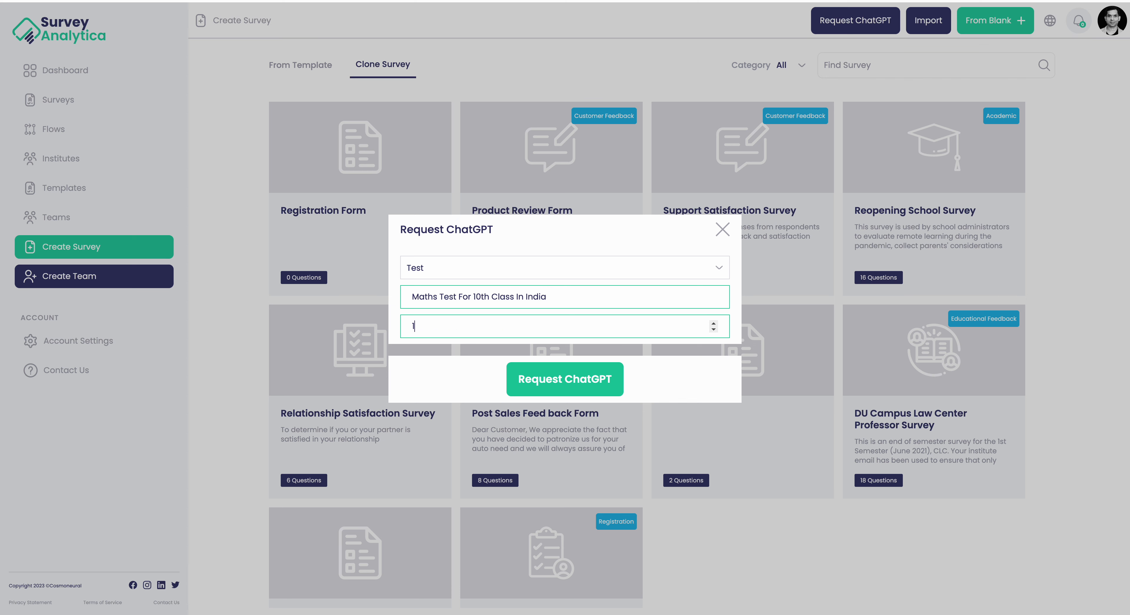
pyautogui.click(548, 374)
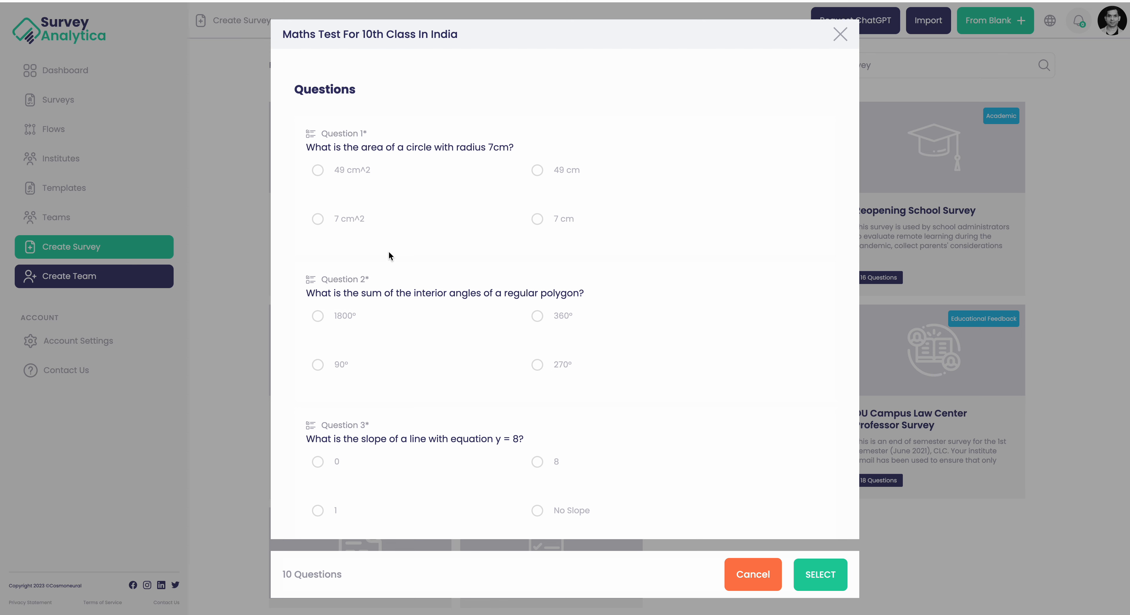
# Review the generated maths questions and accept the set for the new survey
pyautogui.scroll(-5, 530, 258)
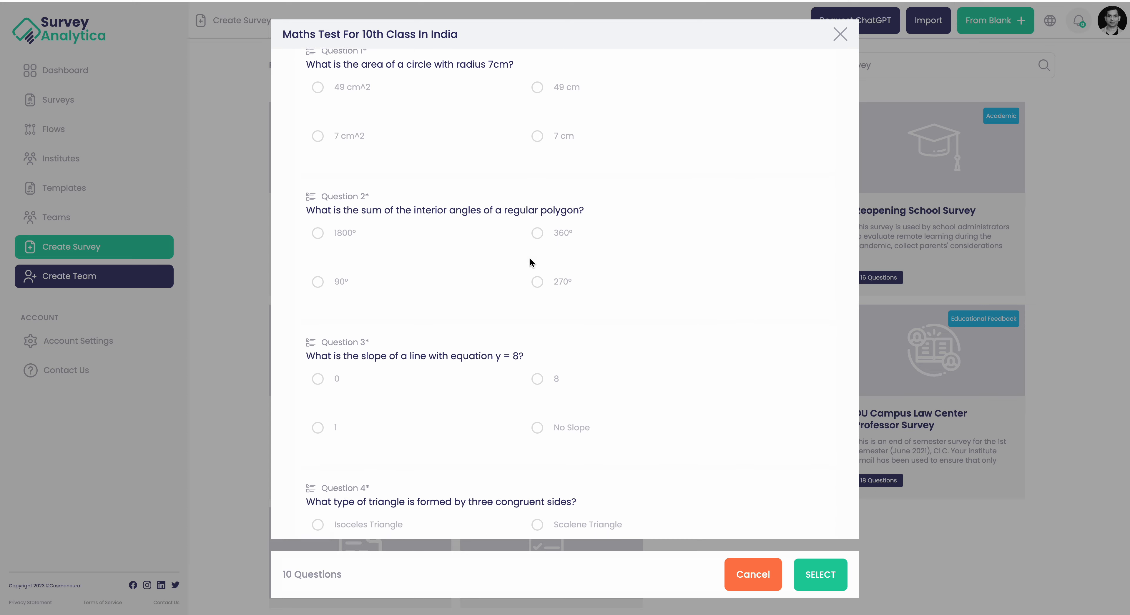
pyautogui.scroll(-18, 530, 261)
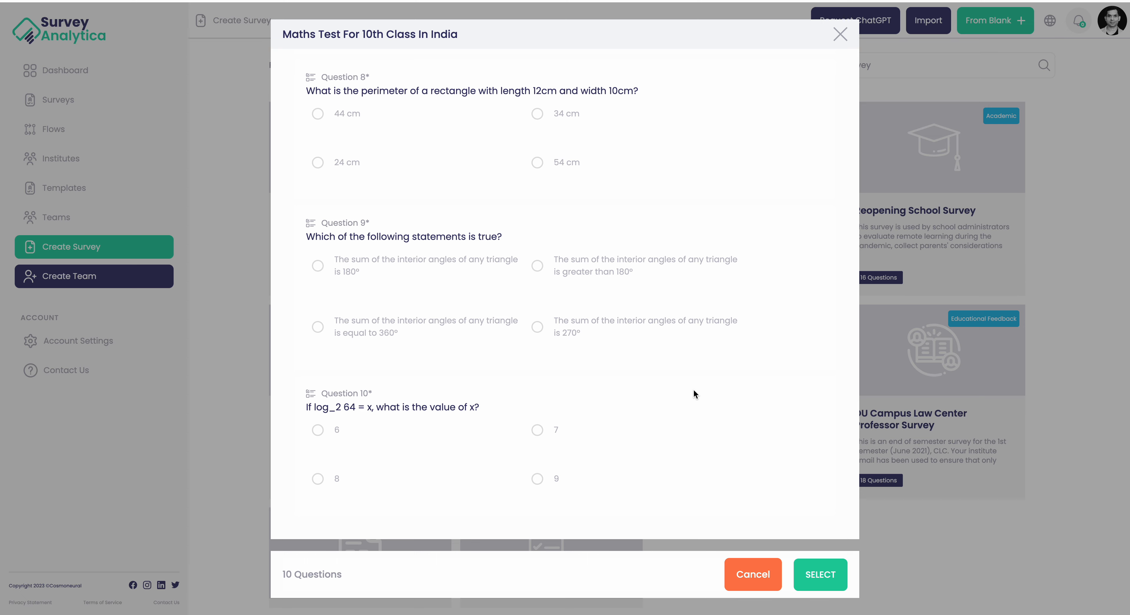
pyautogui.scroll(20, 706, 299)
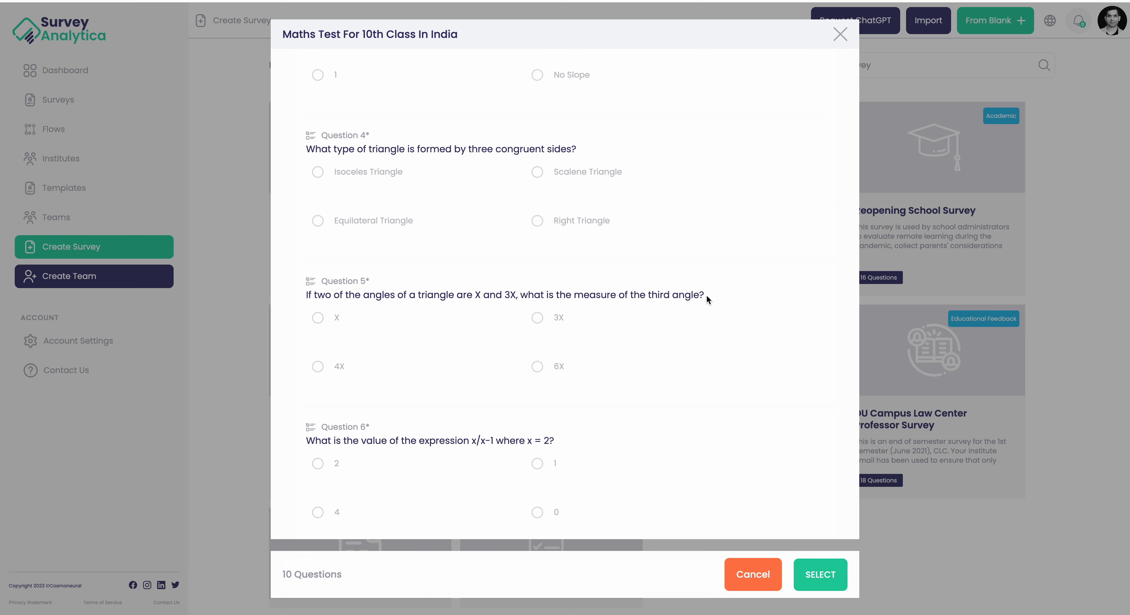
pyautogui.click(809, 572)
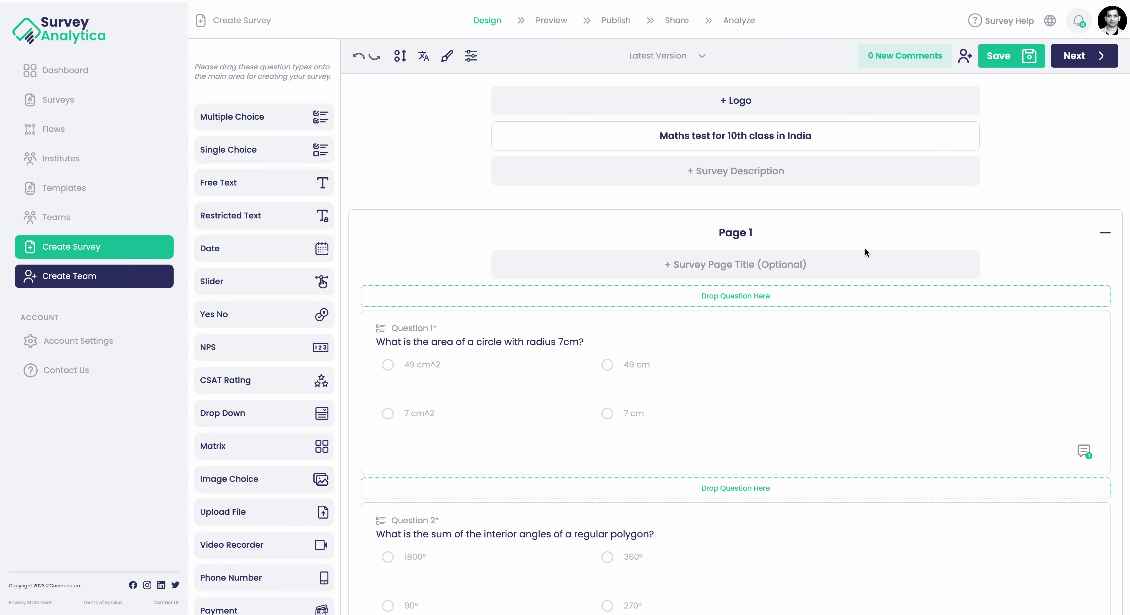
# Examine the questions on Page 1 of the maths survey design, and collapse and re-expand the page
pyautogui.scroll(-2, 864, 247)
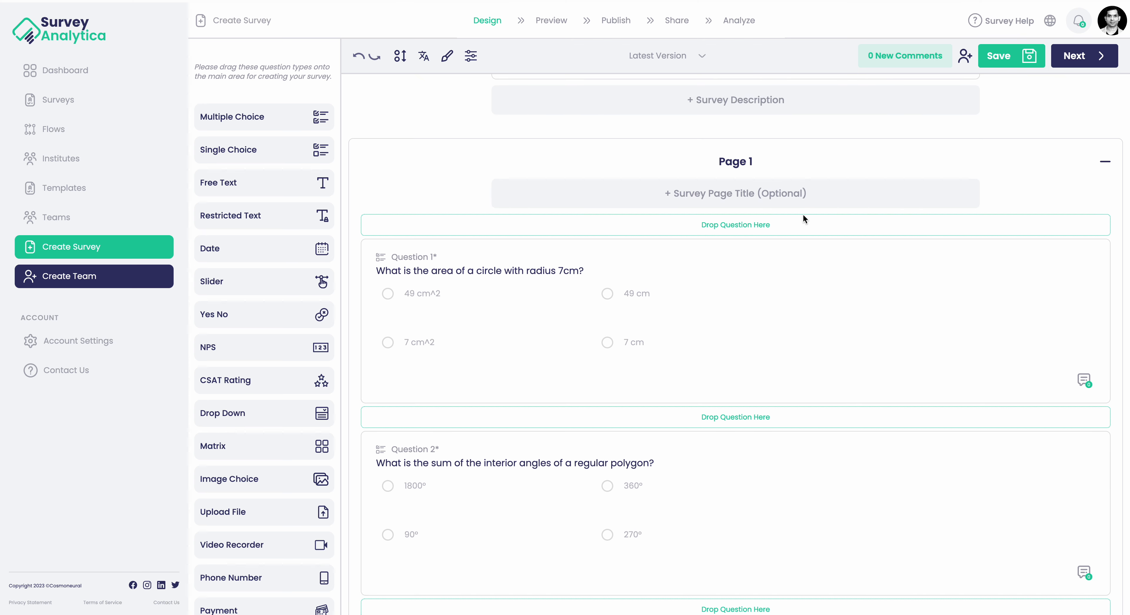
pyautogui.scroll(-2, 802, 213)
pyautogui.scroll(3, 802, 214)
pyautogui.scroll(1, 752, 262)
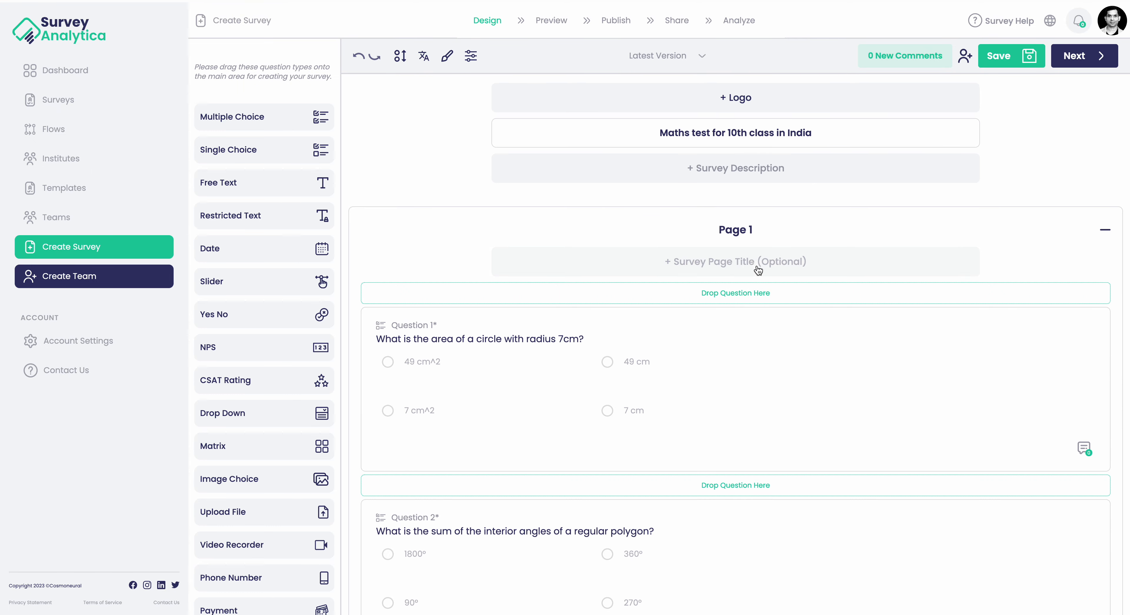
pyautogui.scroll(-13, 756, 268)
pyautogui.scroll(12, 754, 267)
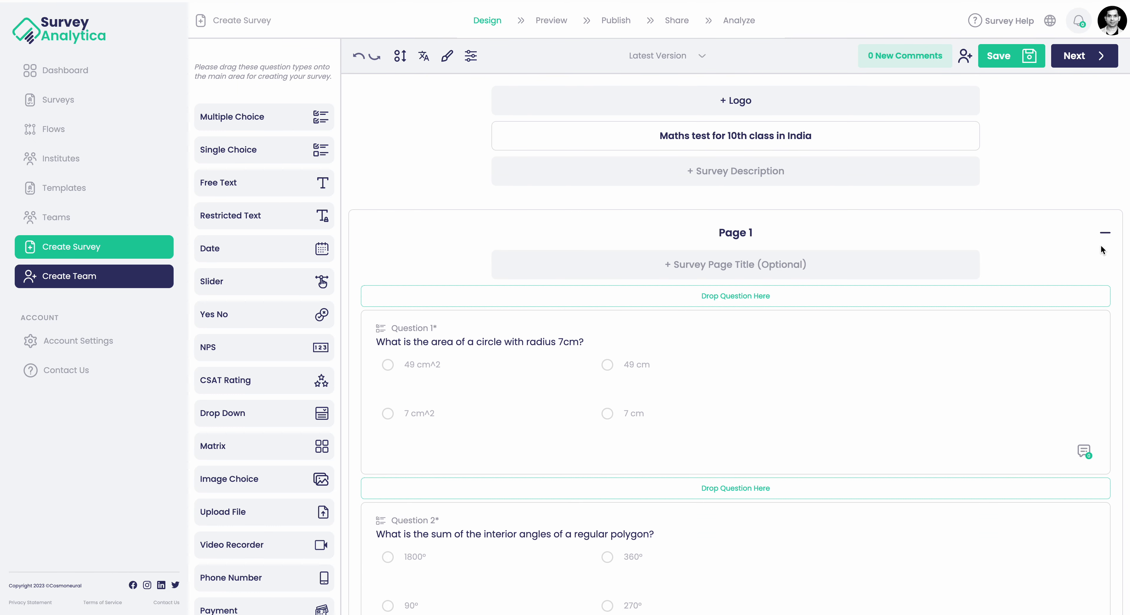
pyautogui.click(1103, 236)
pyautogui.click(1104, 235)
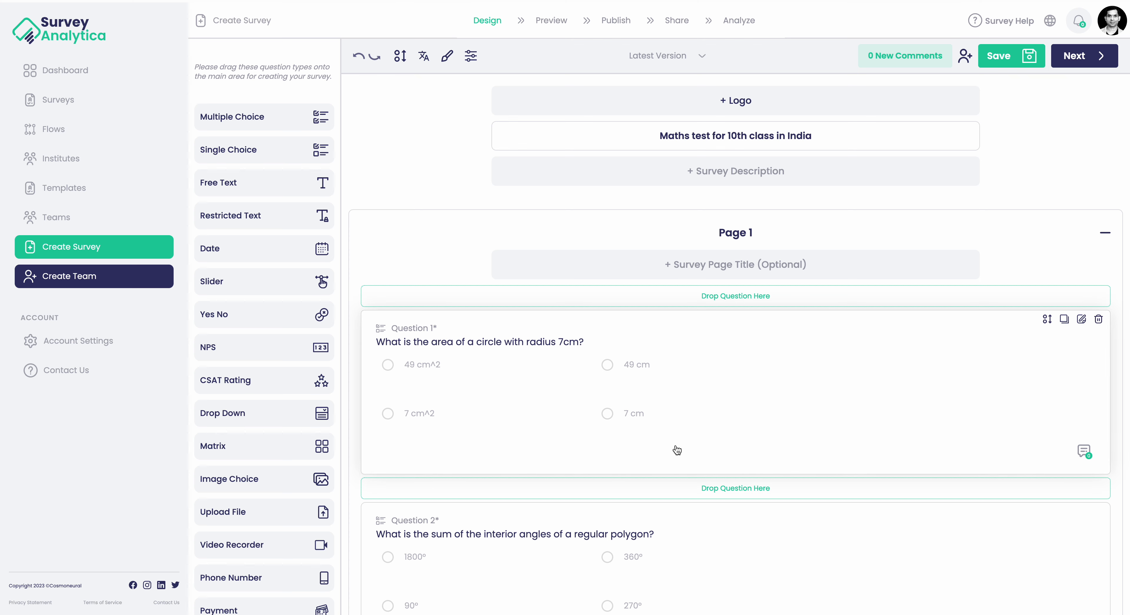
# Open Question 1 for editing, turn on Use Previous Answer Choices to view its Options and Formula Builder, and turn it back off
pyautogui.click(853, 369)
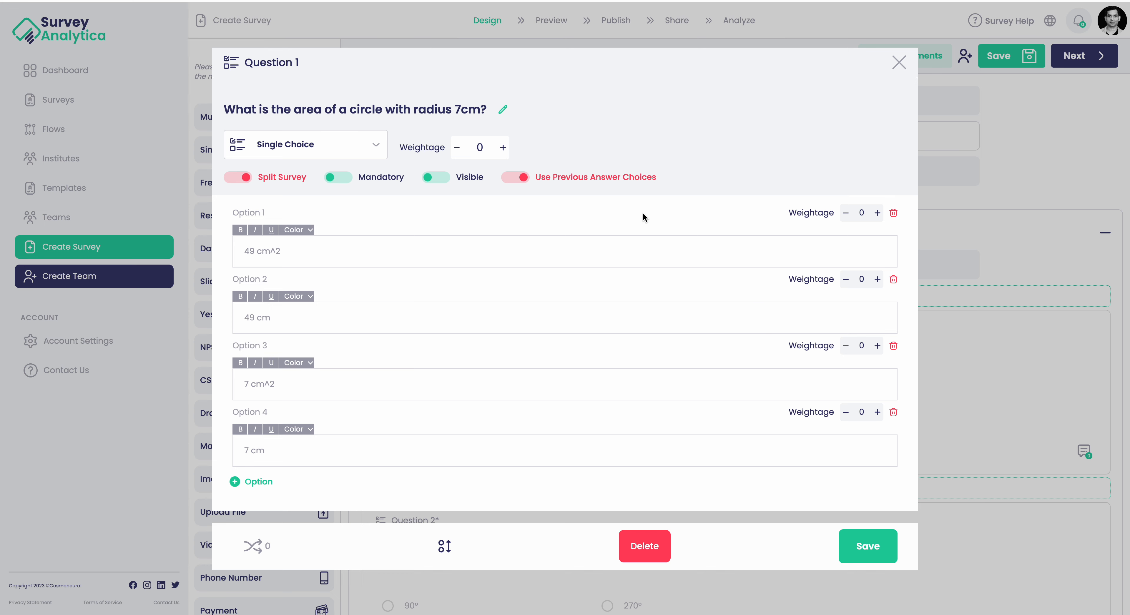
pyautogui.click(507, 178)
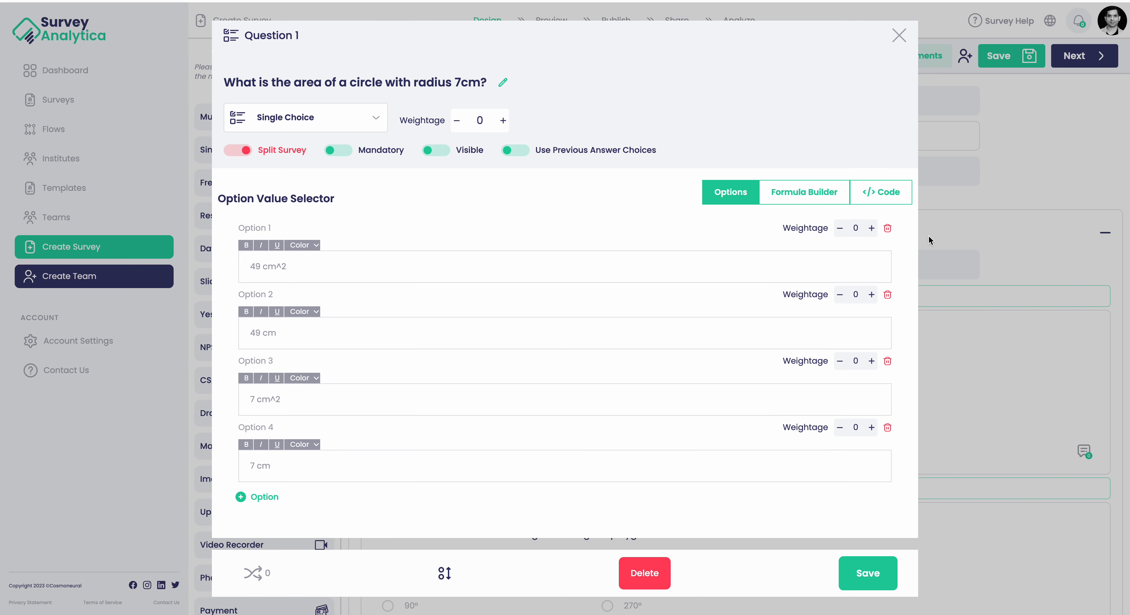
pyautogui.click(825, 196)
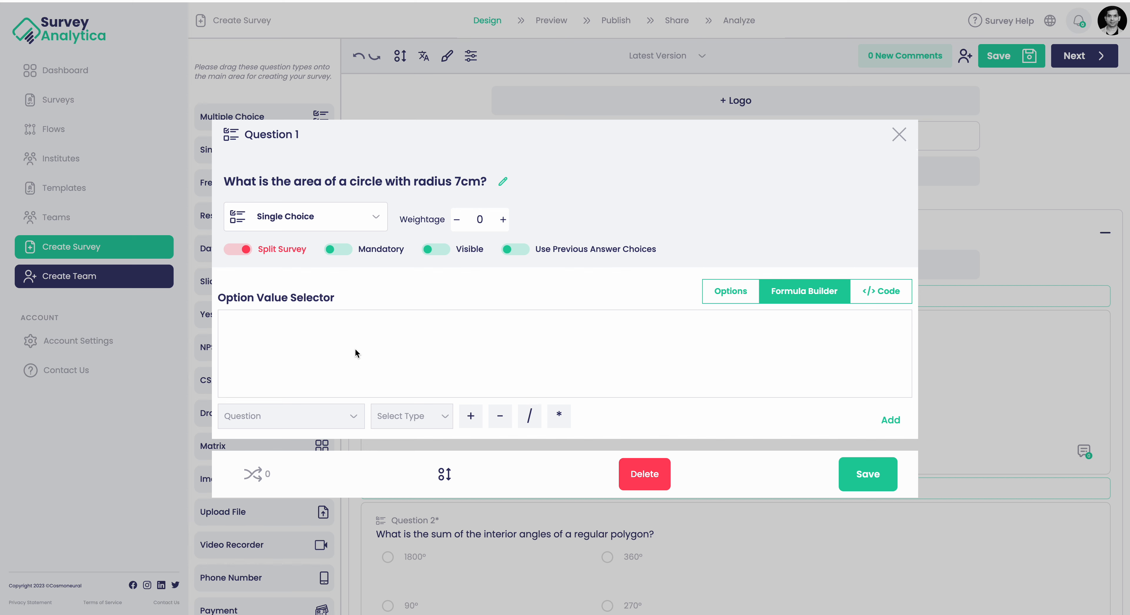
pyautogui.click(710, 296)
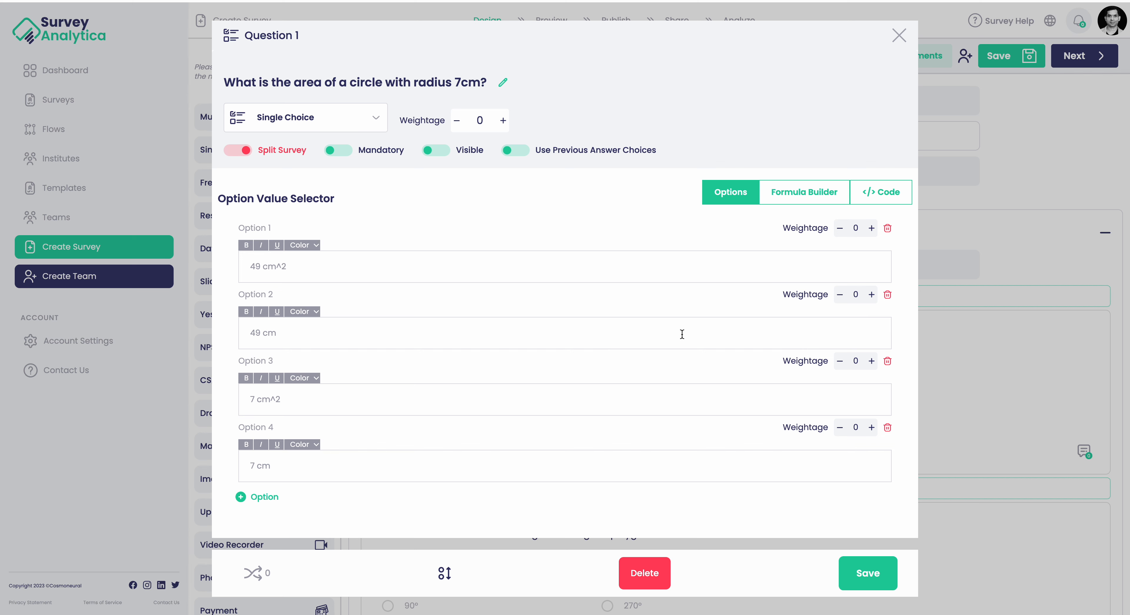
pyautogui.click(799, 198)
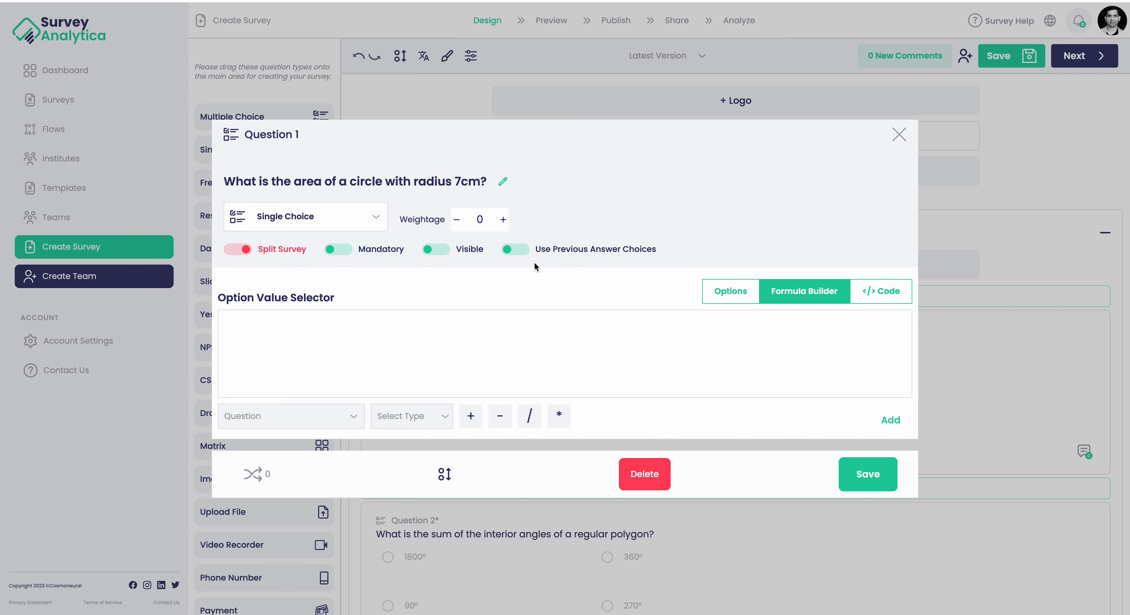
pyautogui.click(514, 250)
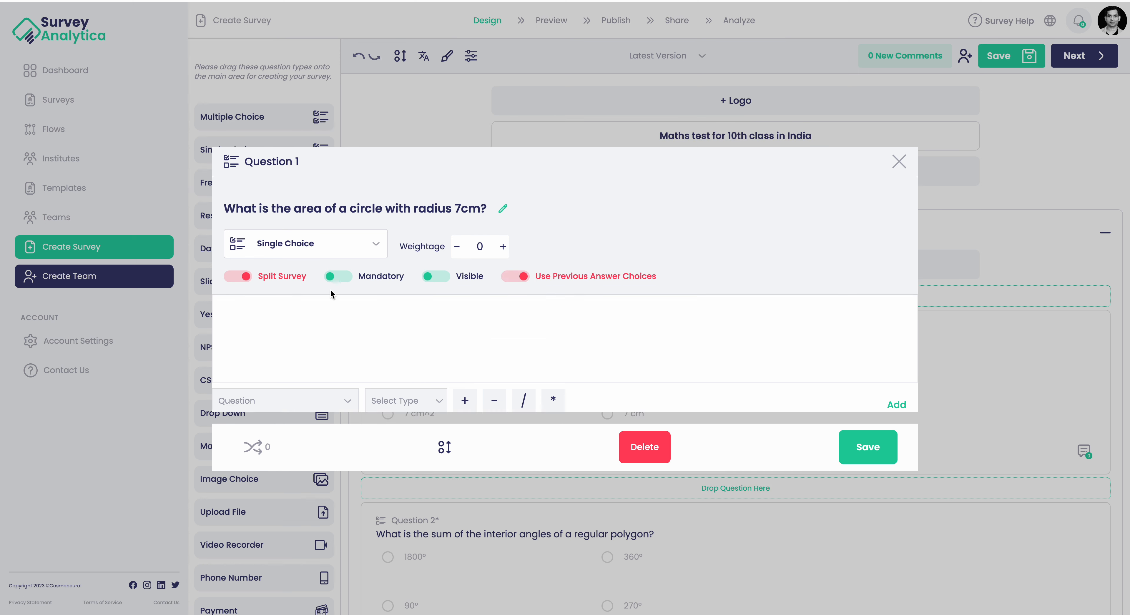
pyautogui.scroll(-1, 380, 309)
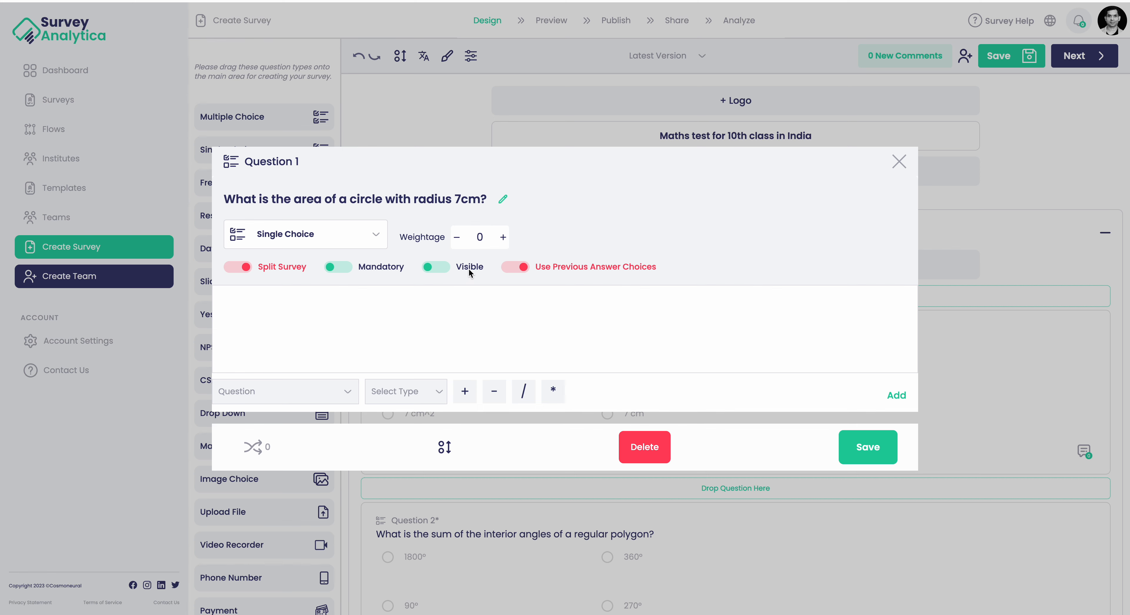
# Switch the Use Previous Answer Choices setting of Question 1 to view its Option Value Selector, and switch it back
pyautogui.click(510, 268)
pyautogui.click(734, 301)
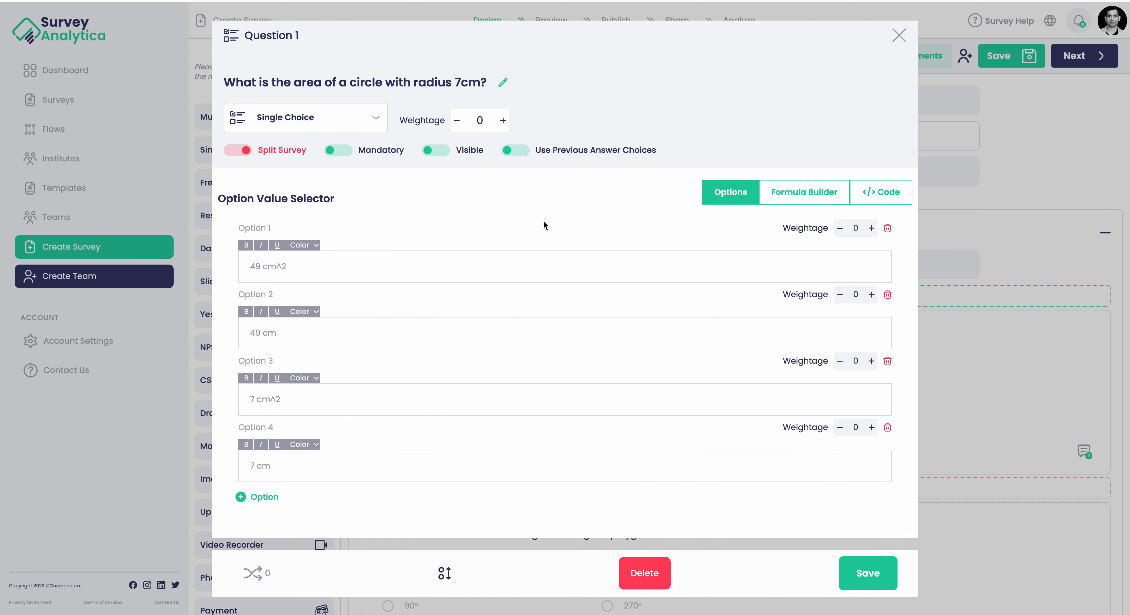
pyautogui.click(524, 152)
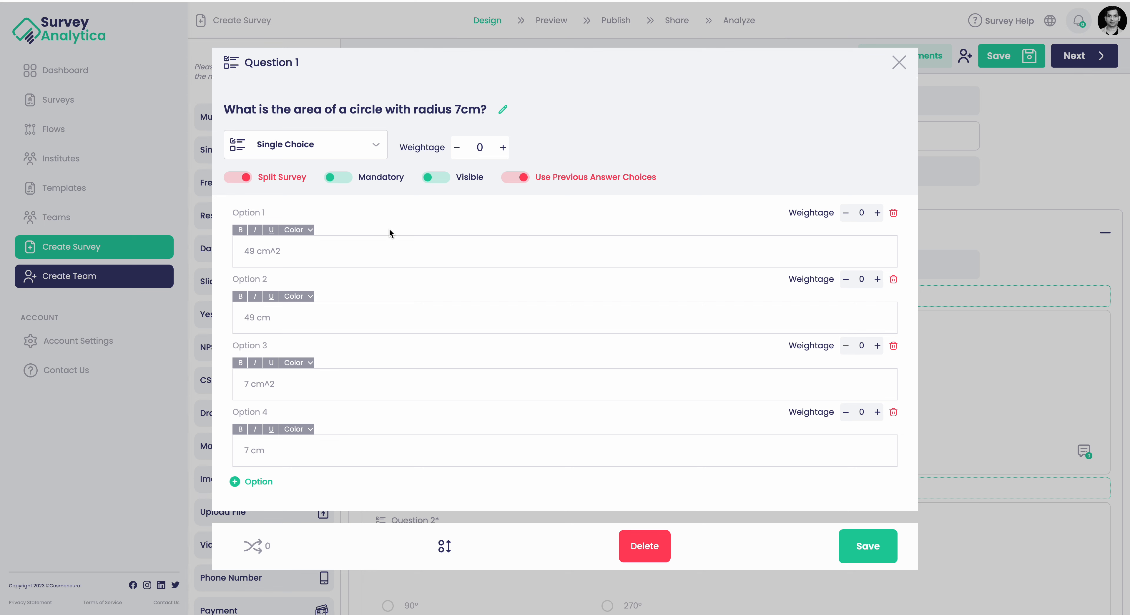
# Browse the question types available for Question 1 and close its editor without saving
pyautogui.click(323, 145)
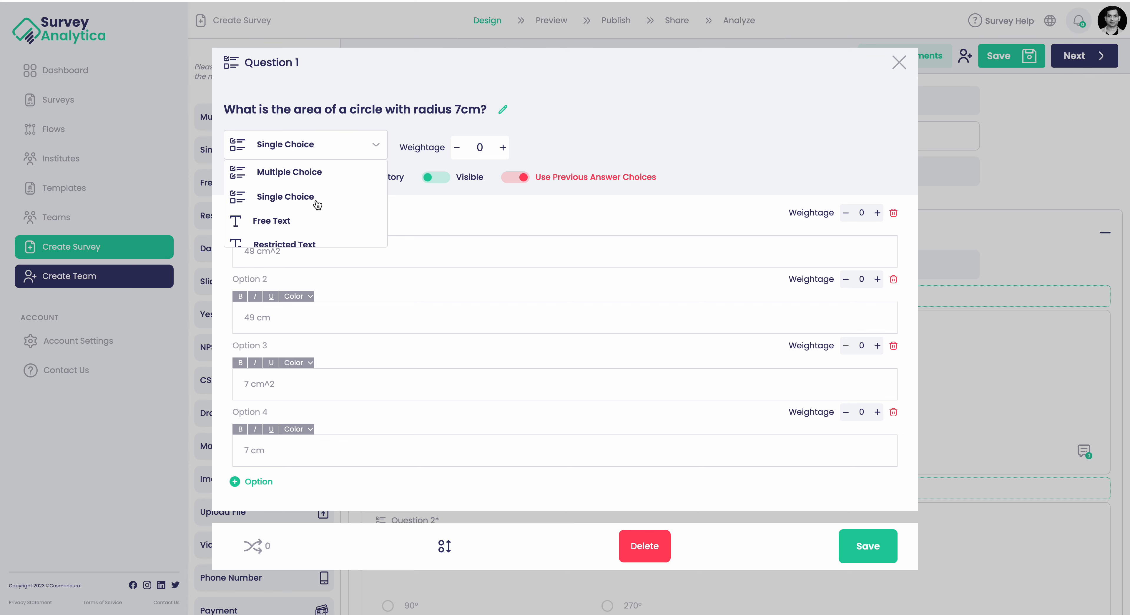
pyautogui.scroll(-5, 317, 205)
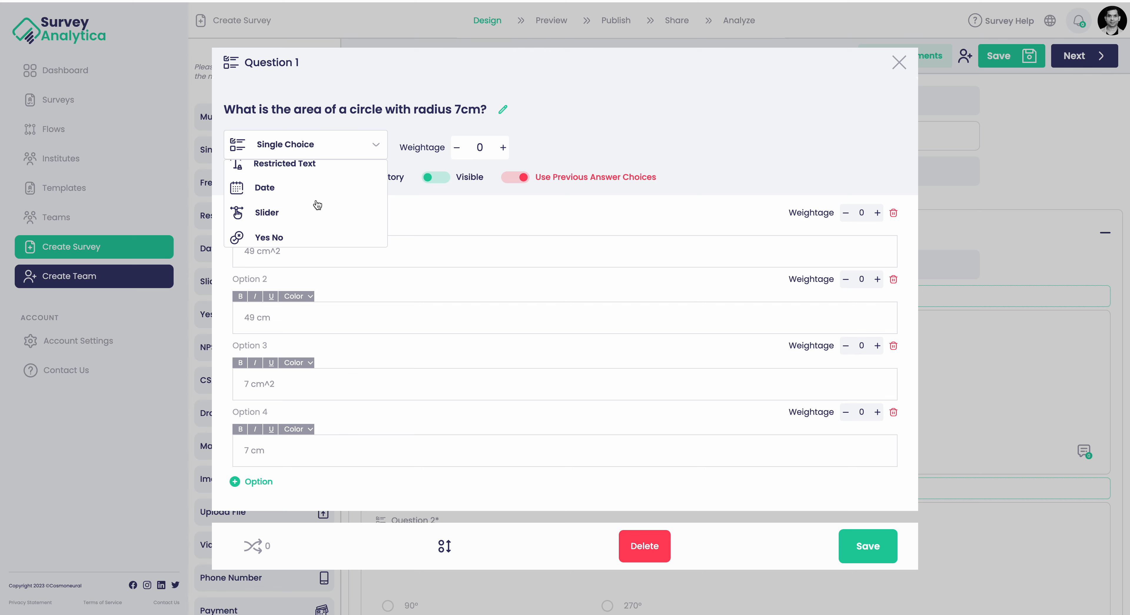
pyautogui.scroll(-3, 317, 205)
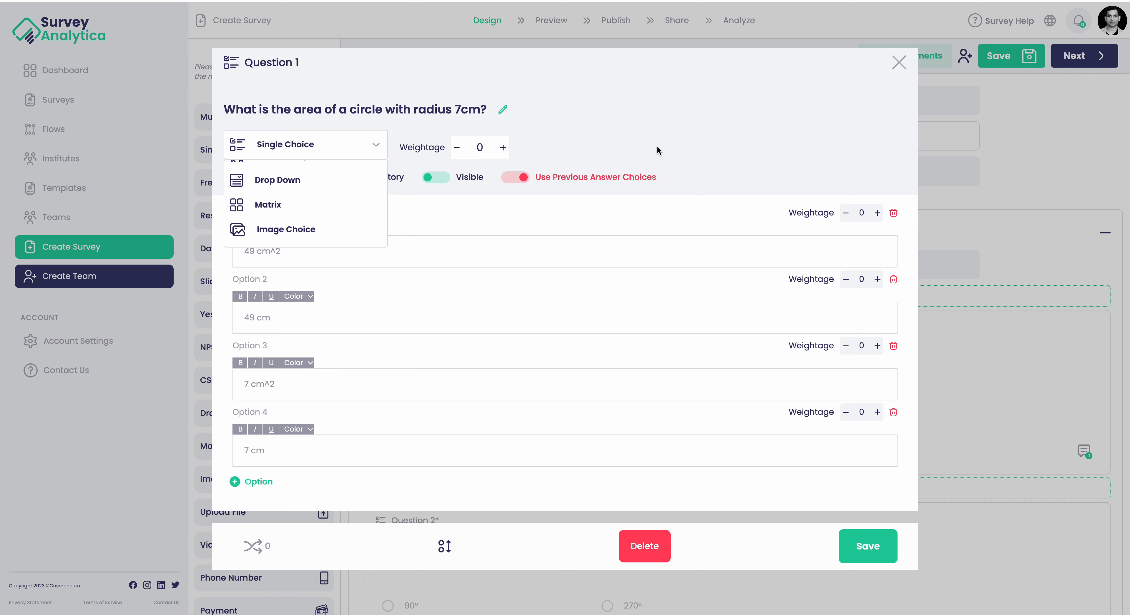
pyautogui.click(898, 63)
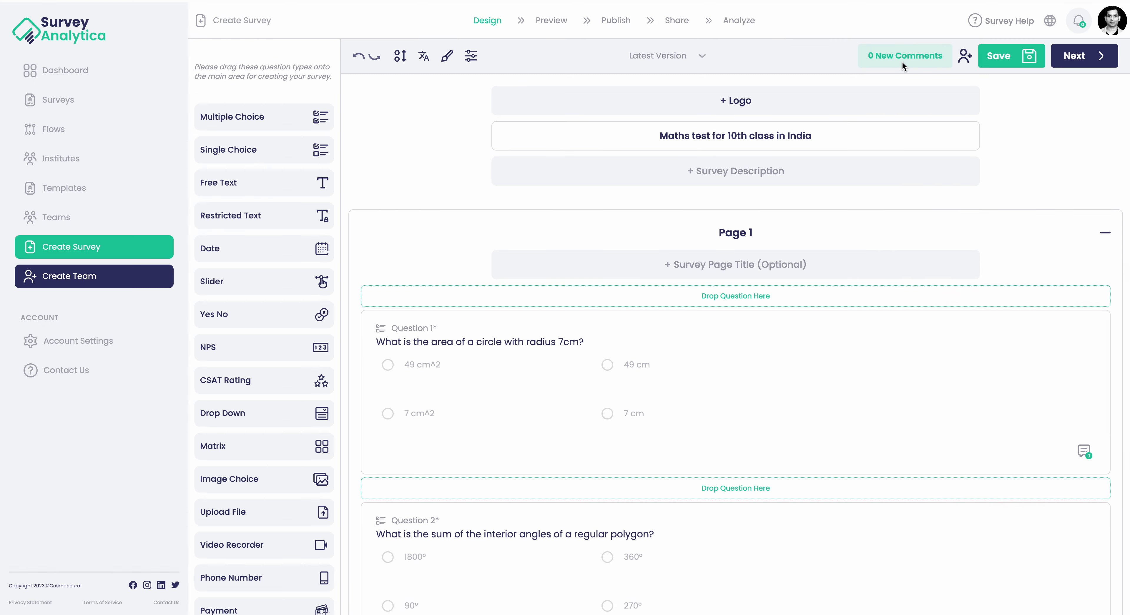
# Duplicate the circle-area question on Page 1 and delete the copy
pyautogui.scroll(-7, 823, 320)
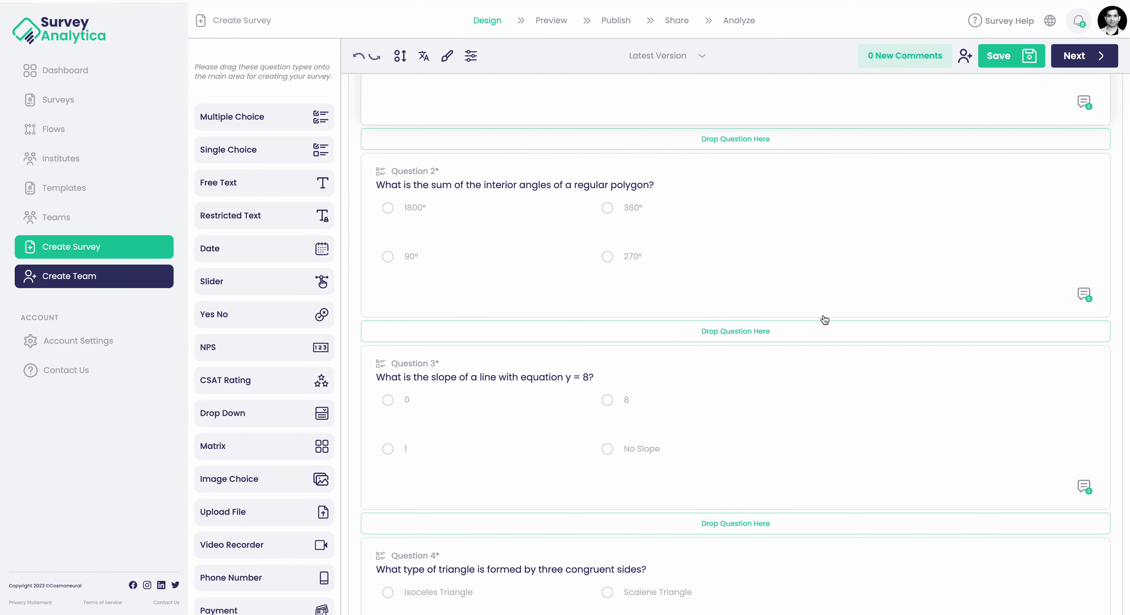
pyautogui.scroll(4, 824, 320)
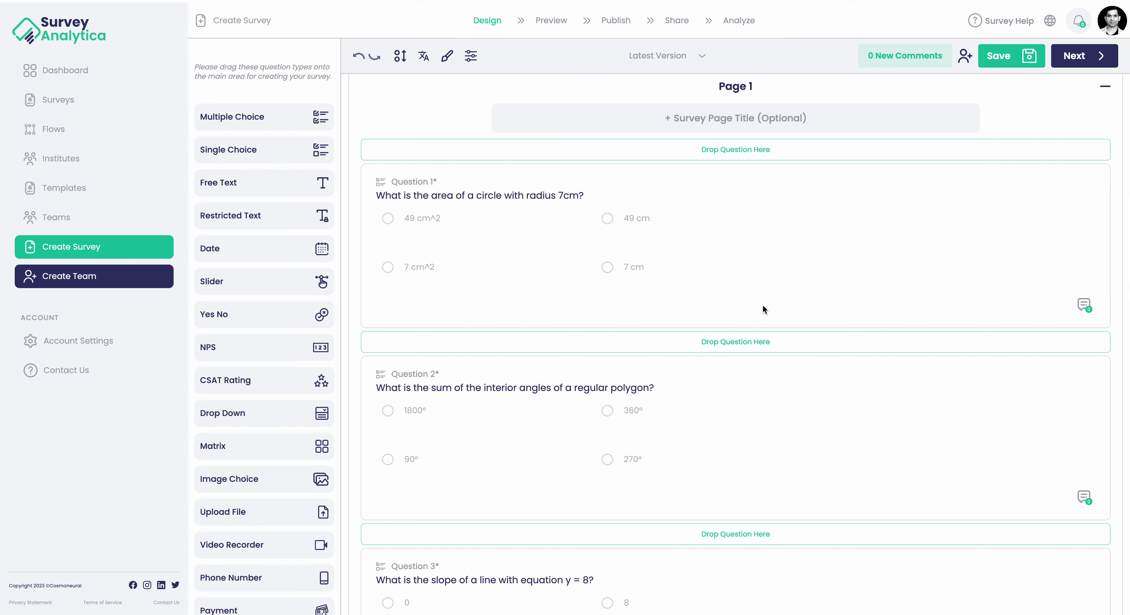
pyautogui.click(1067, 177)
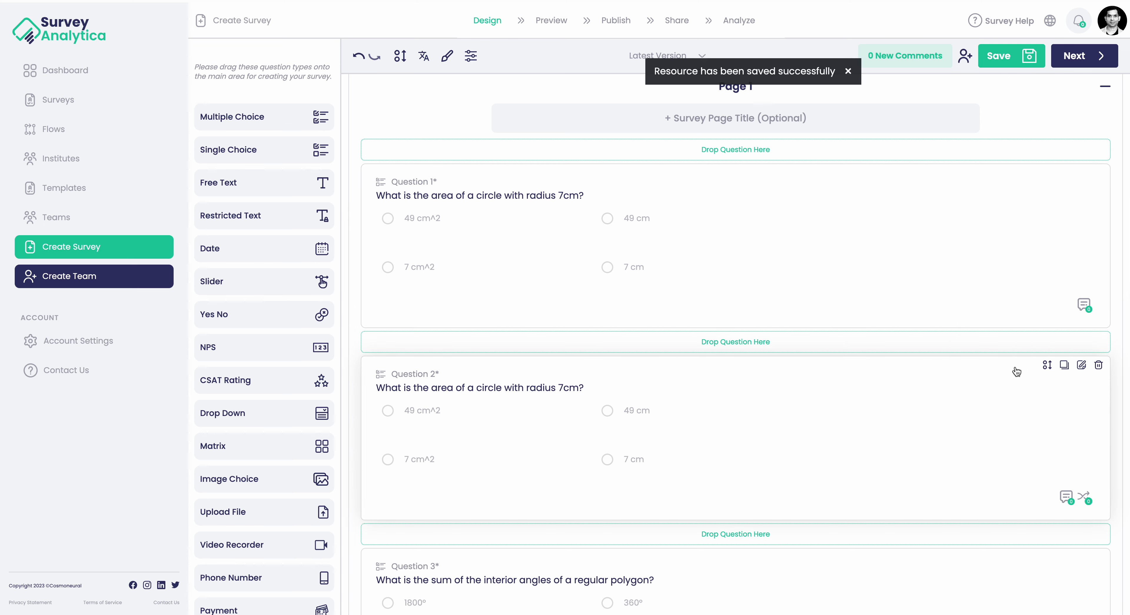
pyautogui.click(1098, 365)
pyautogui.scroll(1, 982, 280)
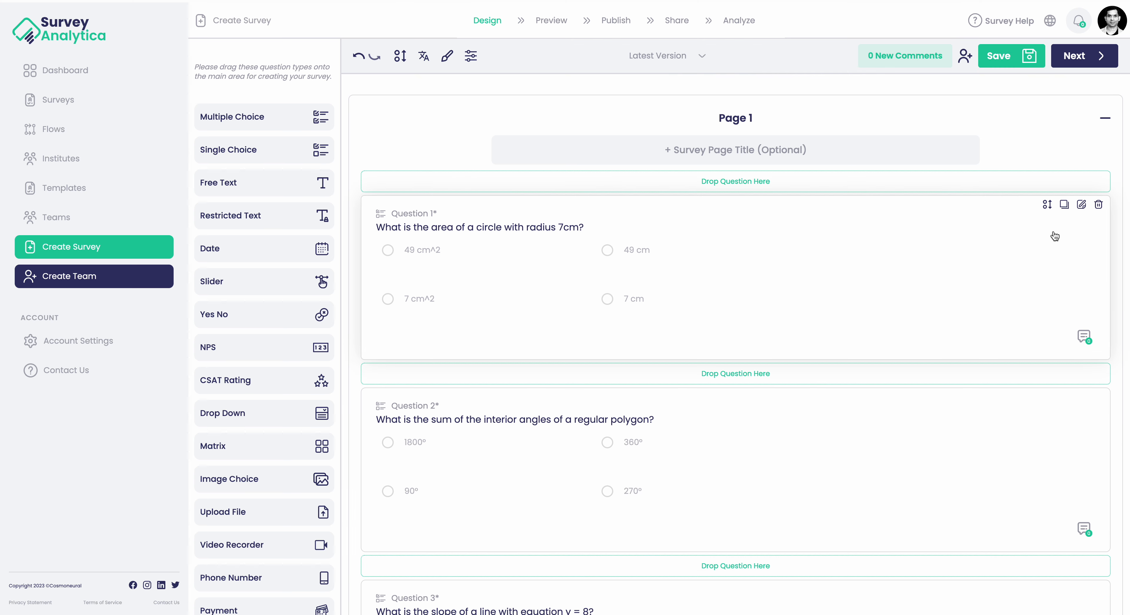
# Move the circle-area question on Page 1 after the question about the triangle with 45°, 45° and 90° angles
pyautogui.click(1047, 206)
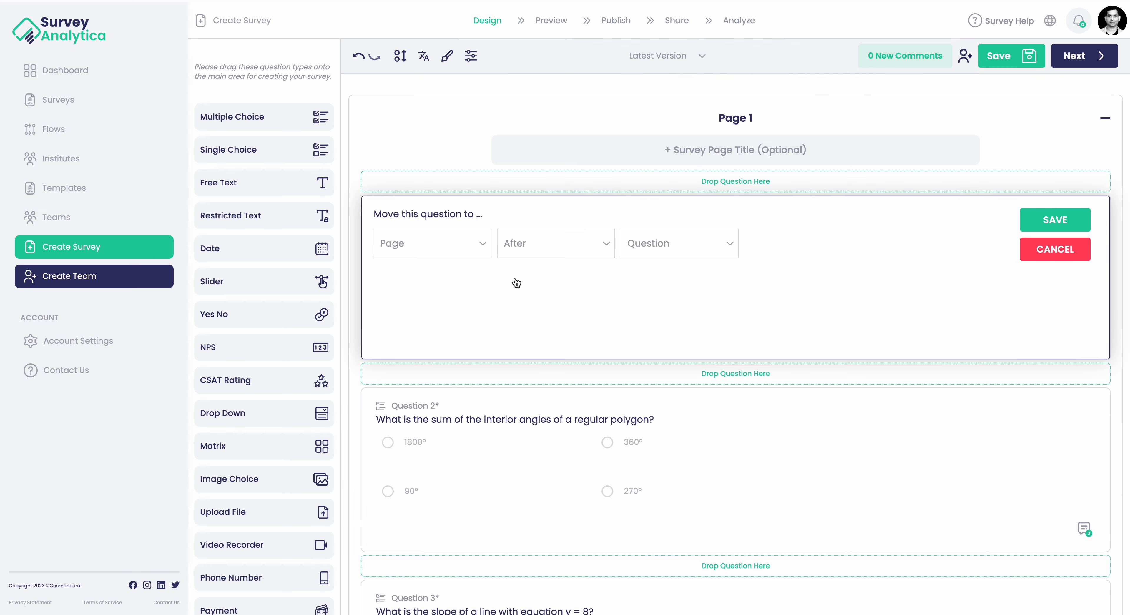
pyautogui.click(478, 243)
pyautogui.click(468, 260)
pyautogui.click(545, 242)
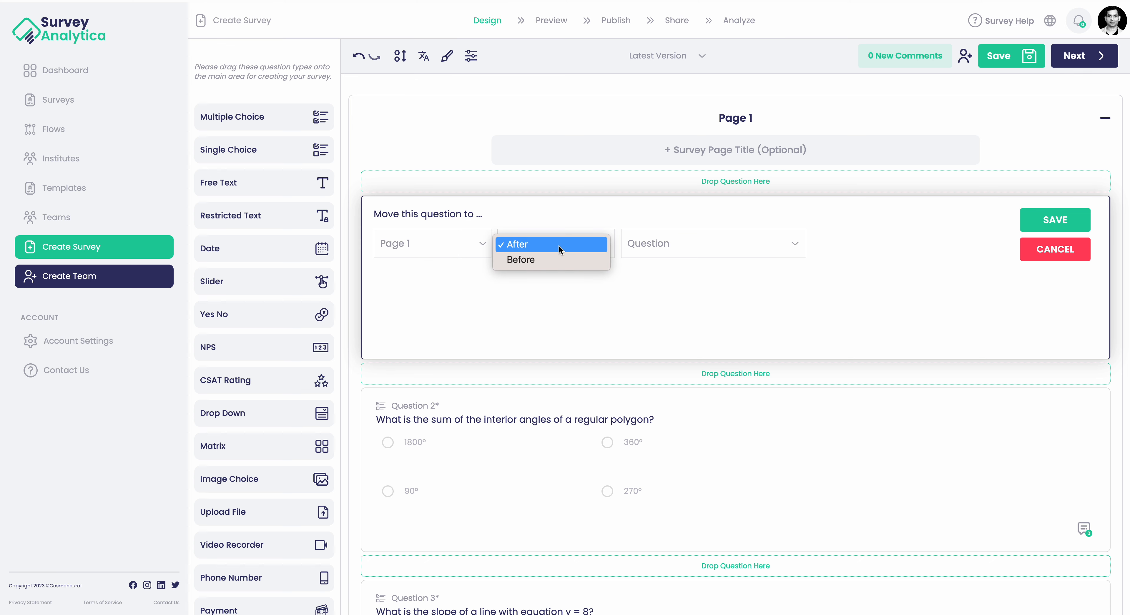
pyautogui.click(560, 246)
pyautogui.click(686, 243)
pyautogui.click(729, 352)
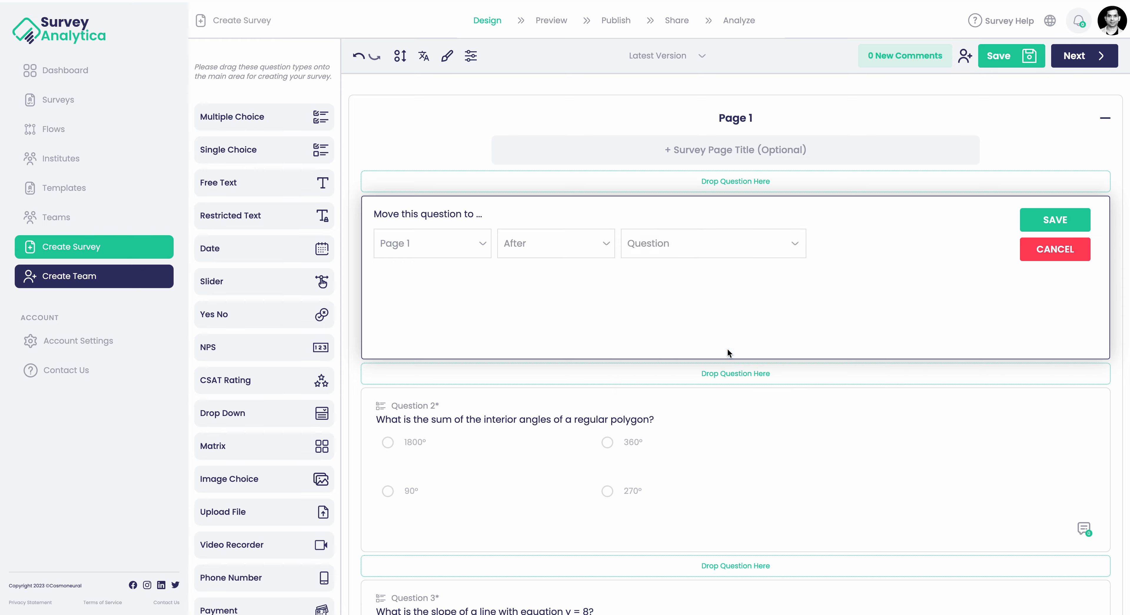
pyautogui.click(1043, 228)
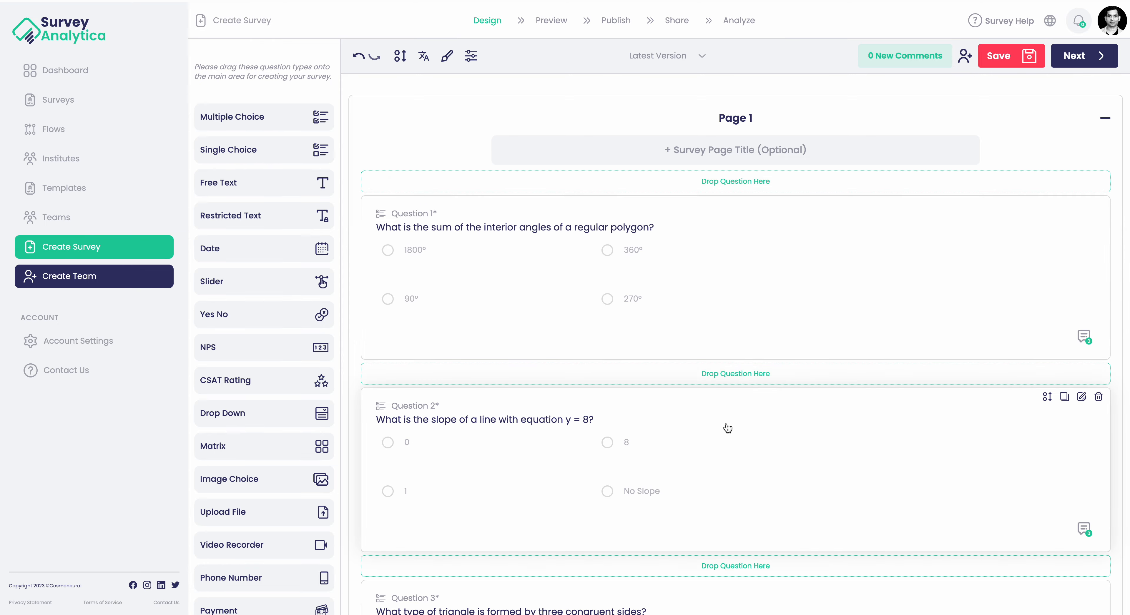
pyautogui.scroll(-15, 727, 438)
pyautogui.scroll(20, 730, 459)
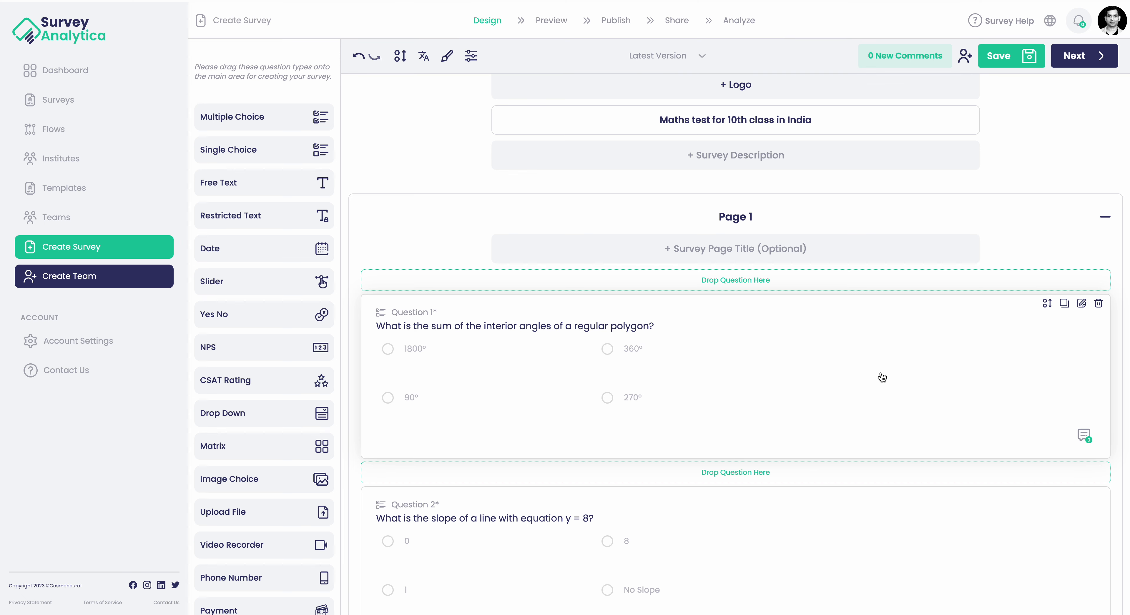
# Reorder Page 1 so the rectangle-perimeter question is second and the line-slope question is seventh, and save the order
pyautogui.click(399, 55)
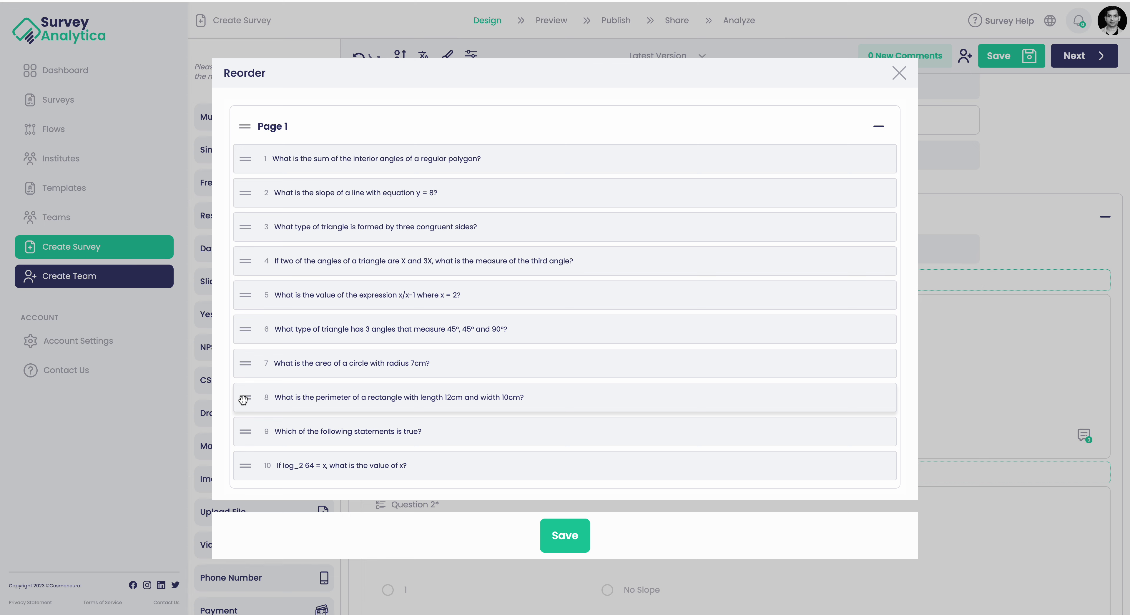
pyautogui.moveTo(244, 400); pyautogui.dragTo(246, 363)
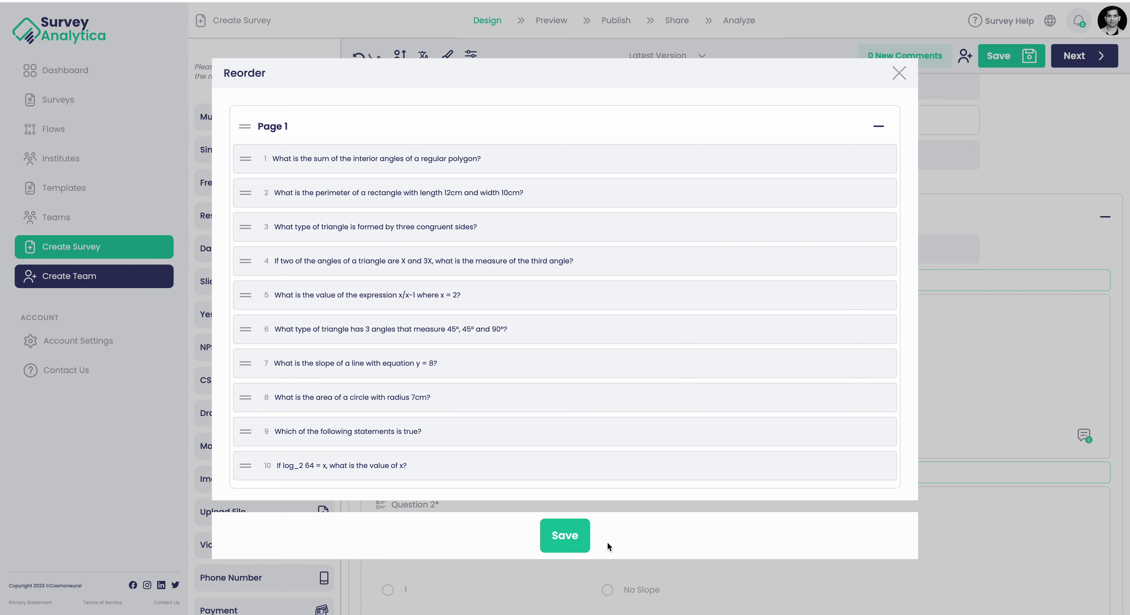
pyautogui.click(570, 542)
pyautogui.scroll(-3, 714, 514)
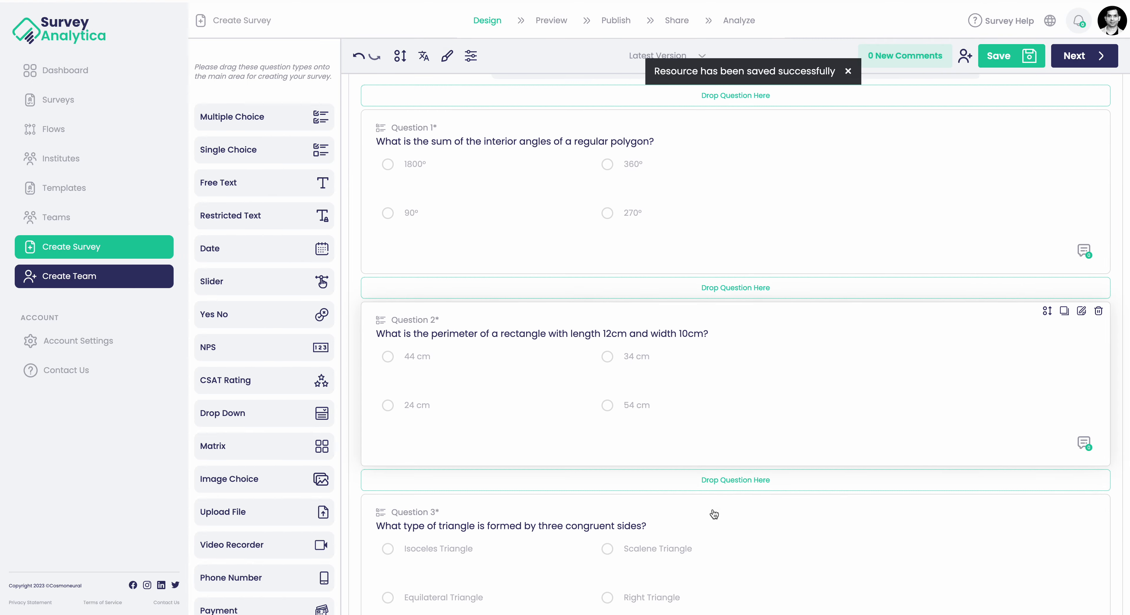
pyautogui.scroll(-10, 714, 514)
pyautogui.scroll(15, 714, 514)
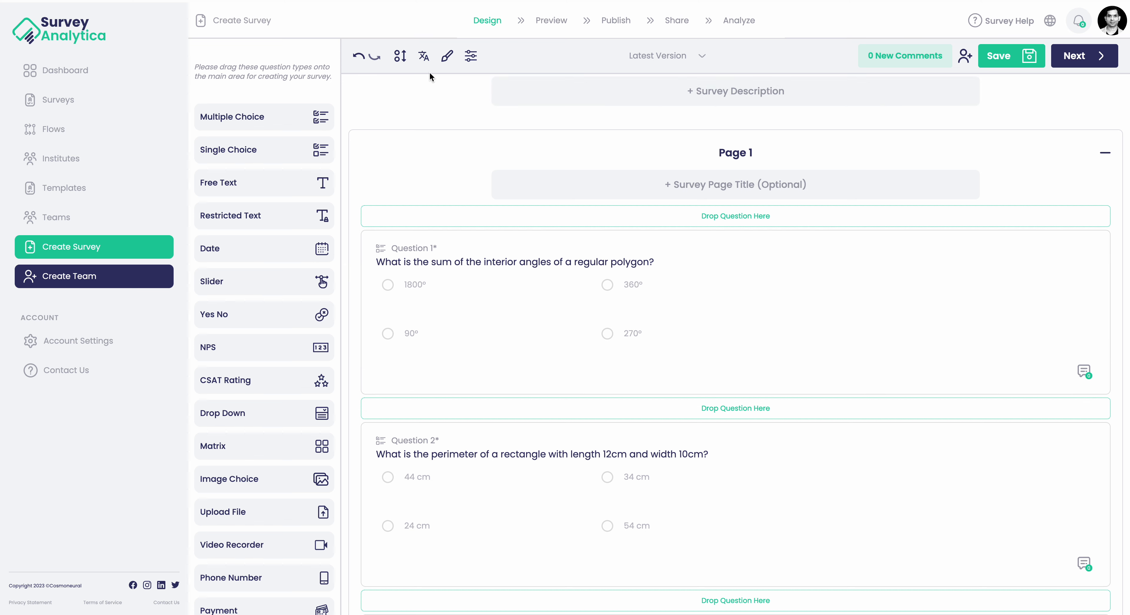
# Add German as a survey language alongside English
pyautogui.click(426, 58)
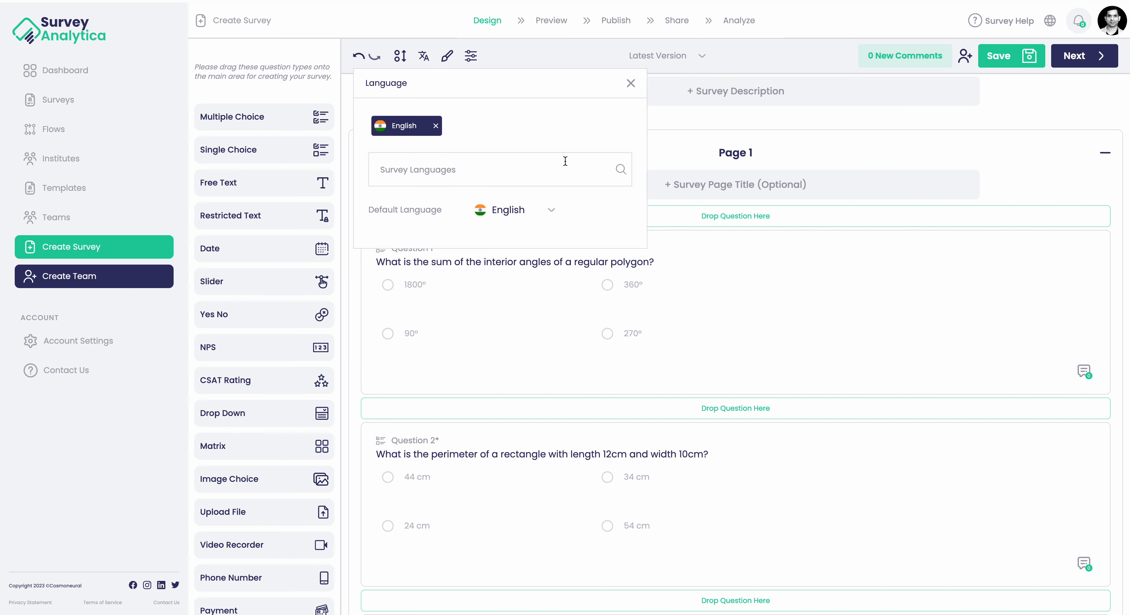
pyautogui.click(574, 166)
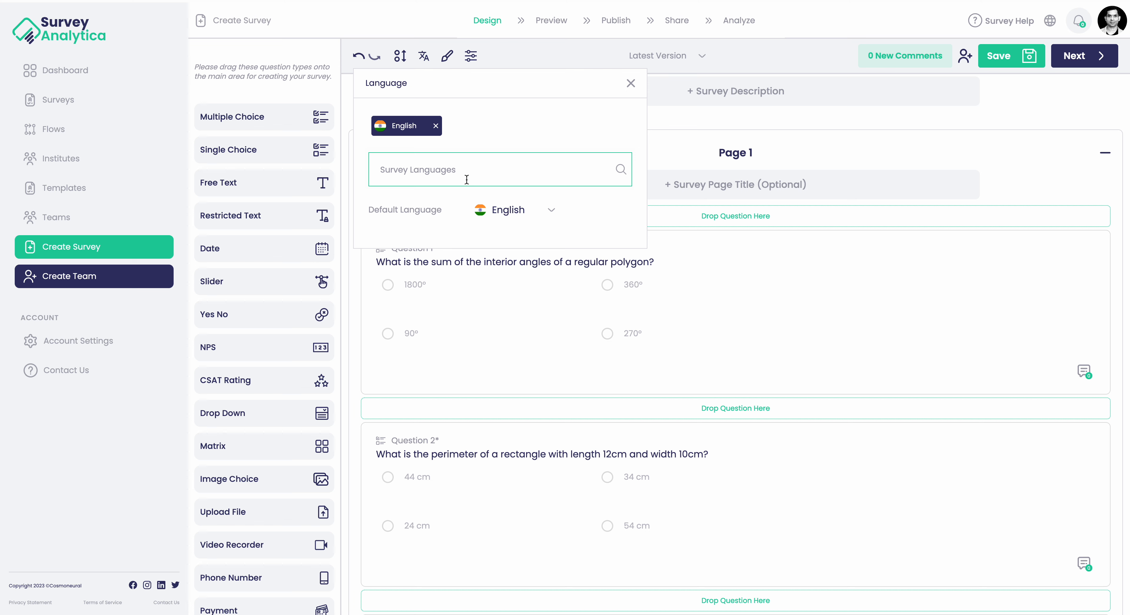
pyautogui.click(1050, 20)
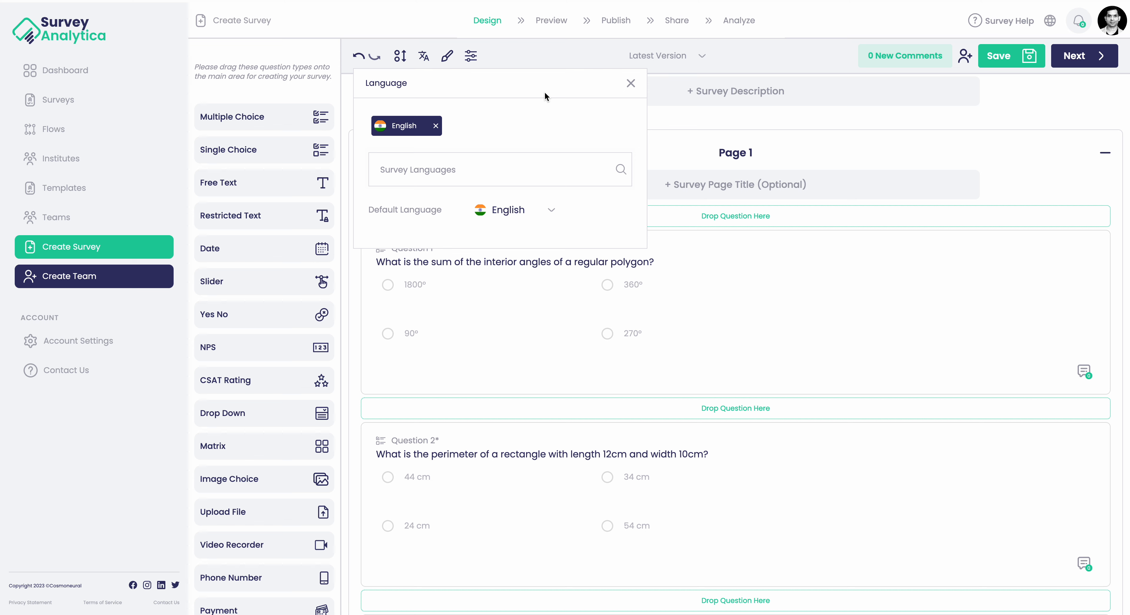
pyautogui.click(1049, 21)
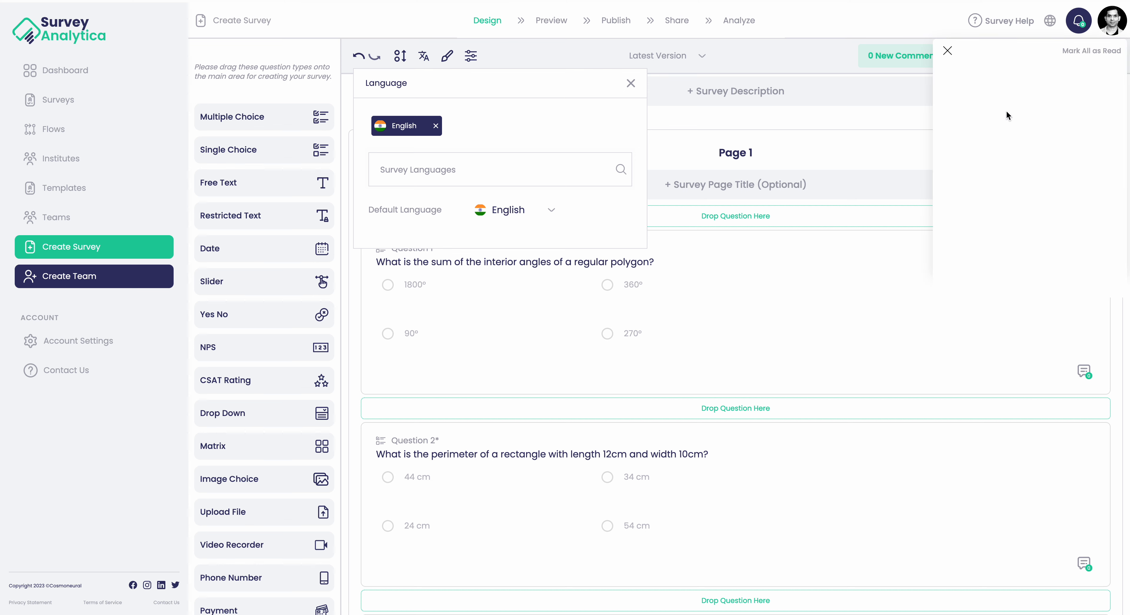
pyautogui.click(454, 170)
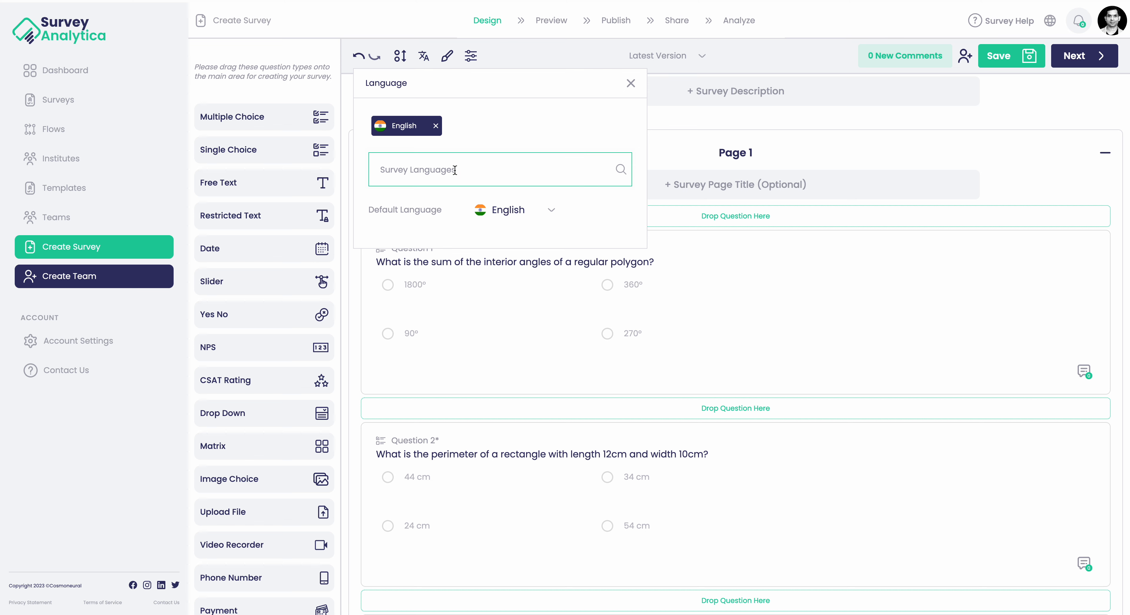
pyautogui.click(459, 174)
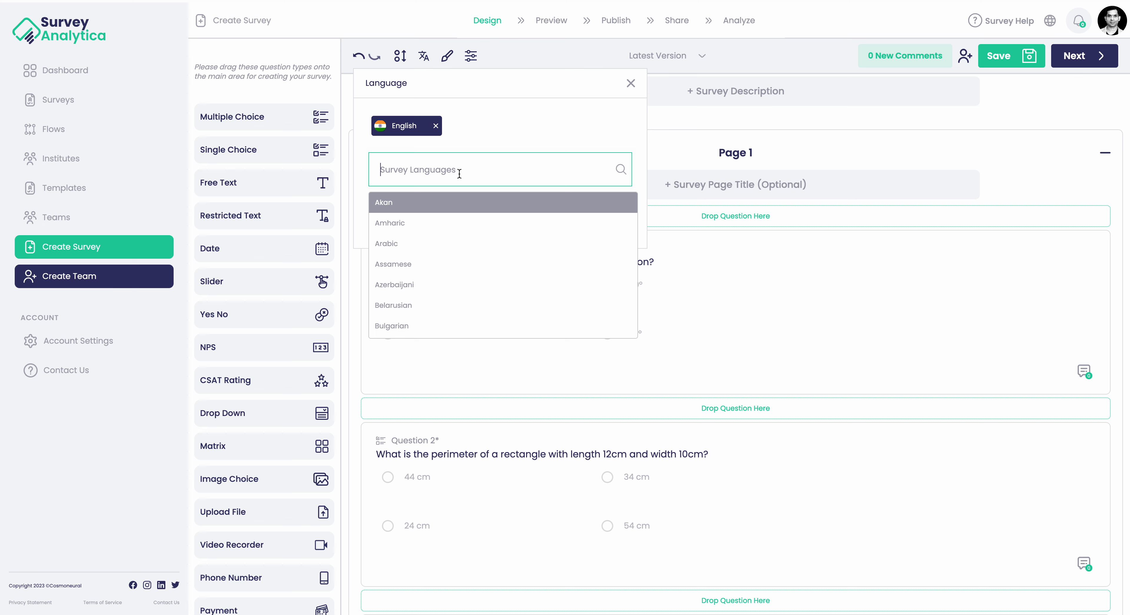
pyautogui.write('German')
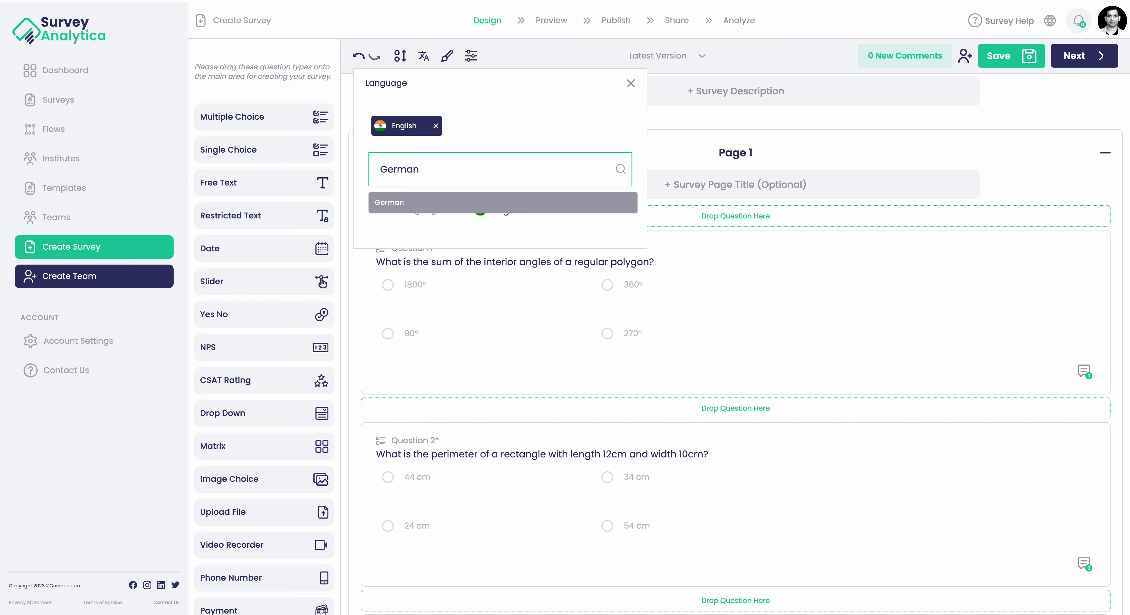
pyautogui.click(388, 207)
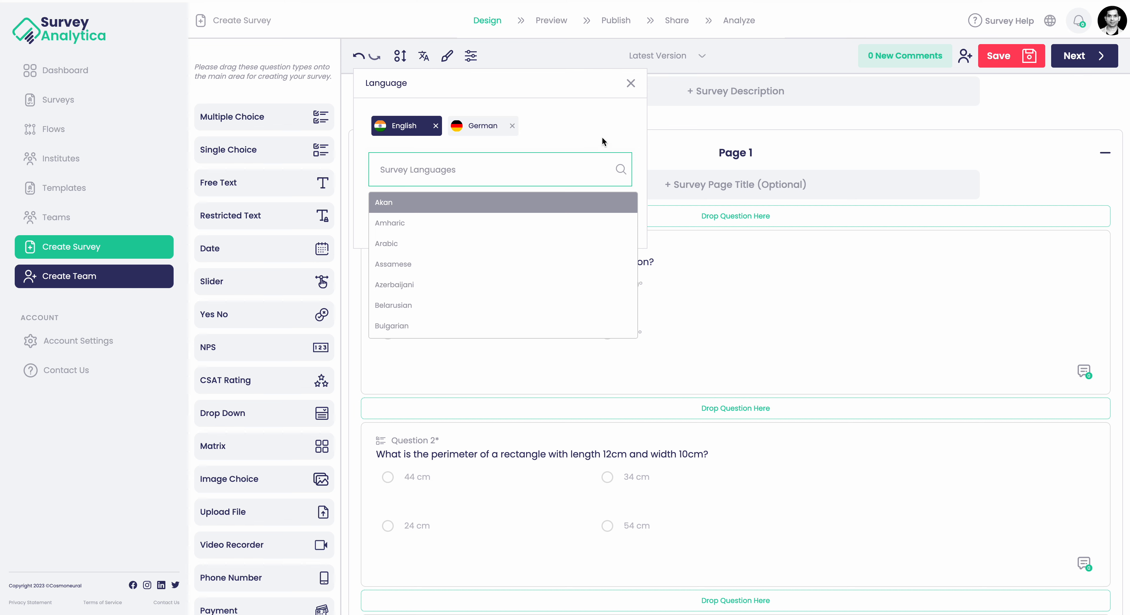
pyautogui.click(610, 128)
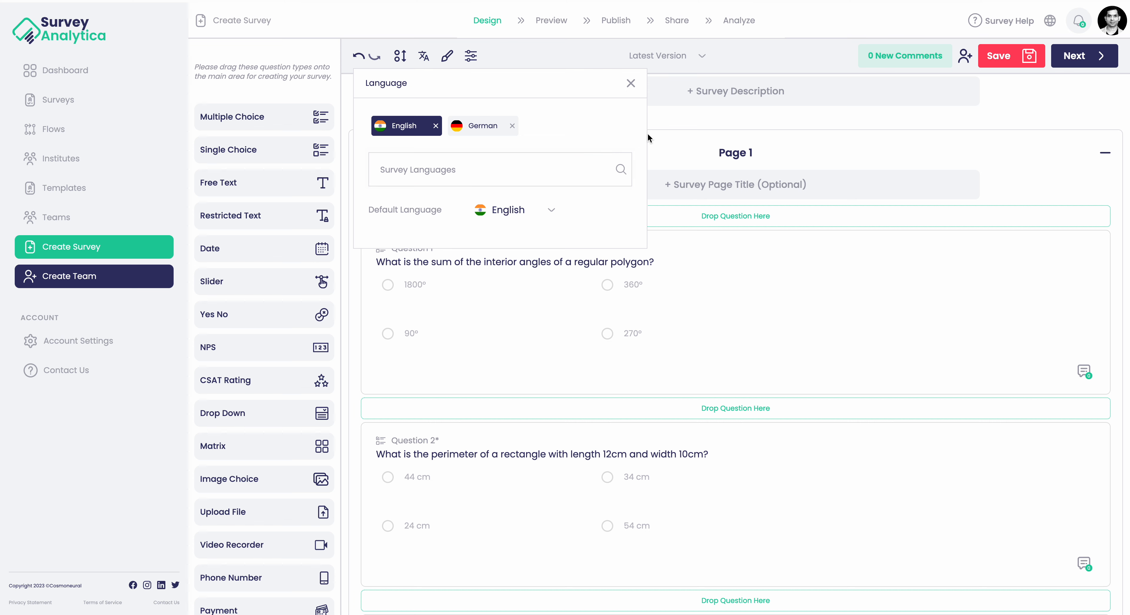
pyautogui.click(631, 84)
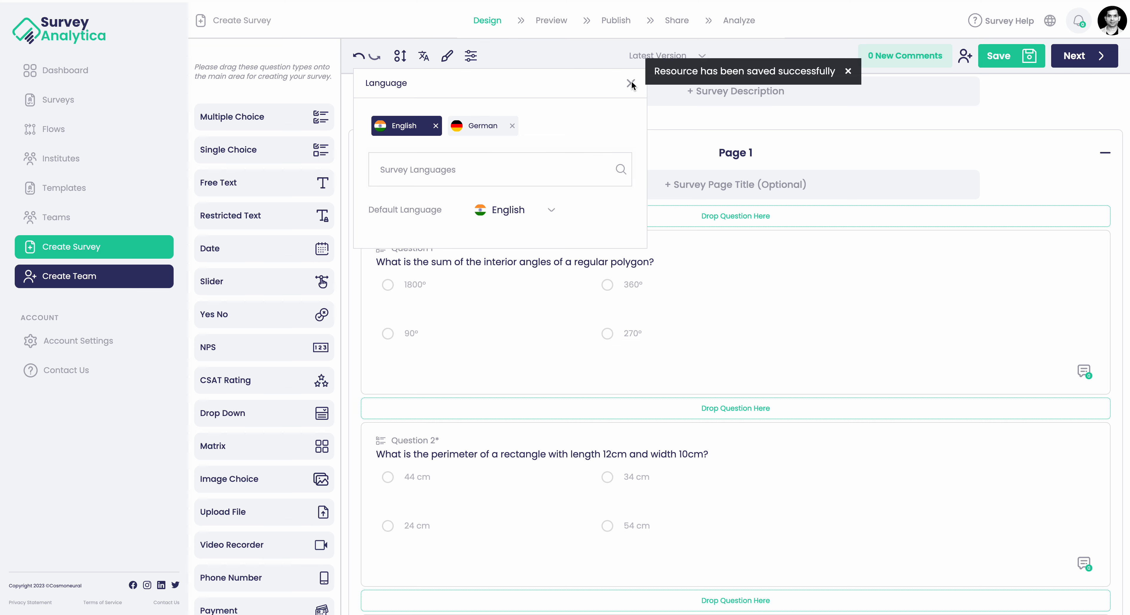
# Examine the Default Language choices and the German version of the questions, returning to English and closing the language settings
pyautogui.click(518, 214)
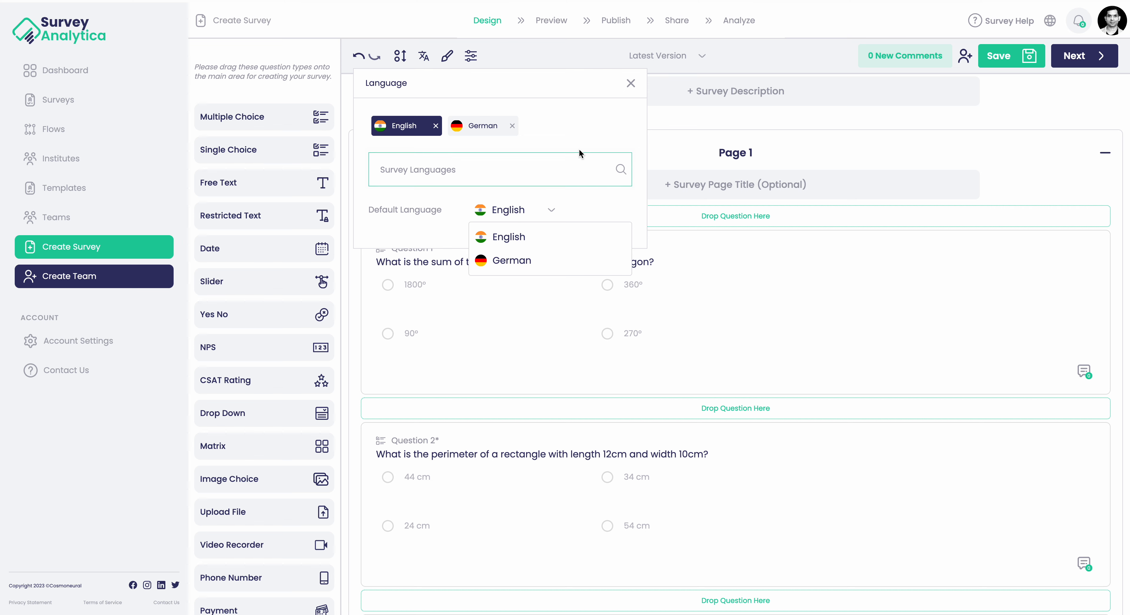
pyautogui.click(553, 213)
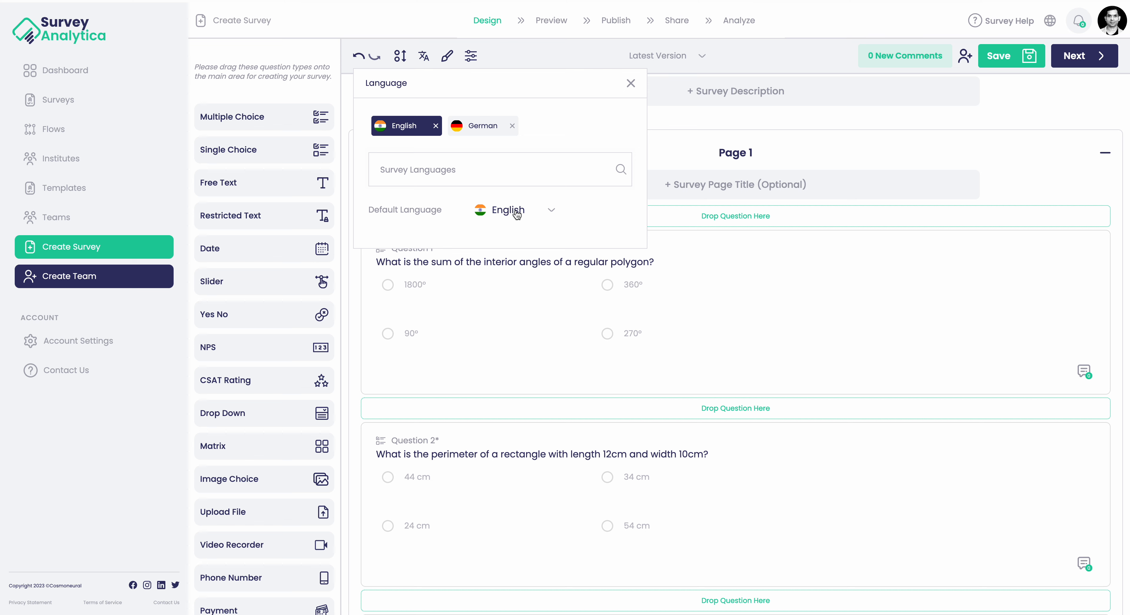
pyautogui.click(475, 130)
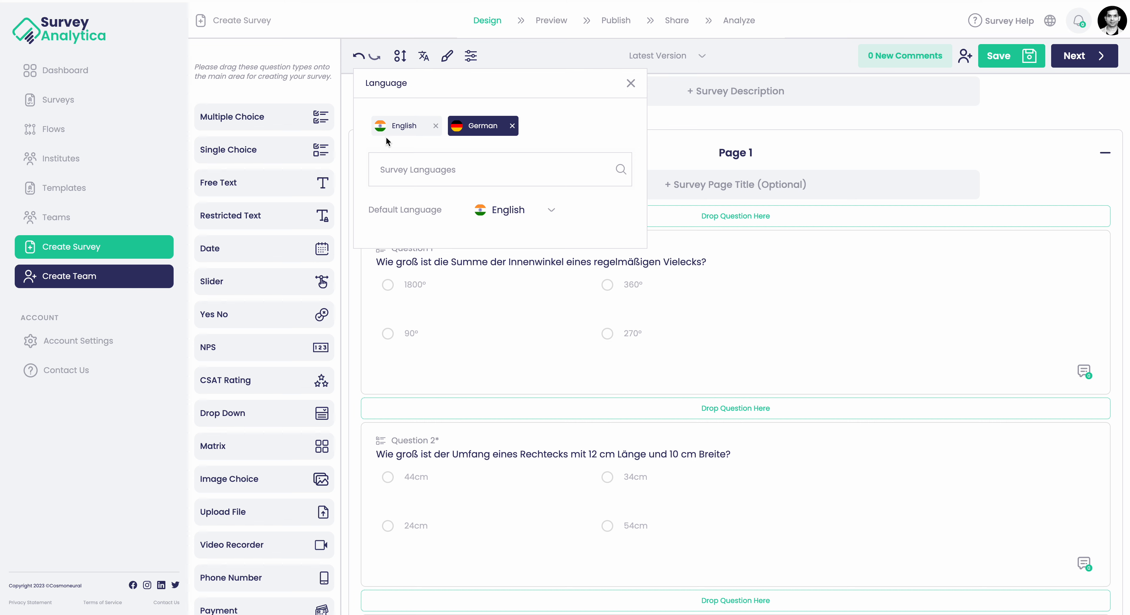
pyautogui.click(395, 127)
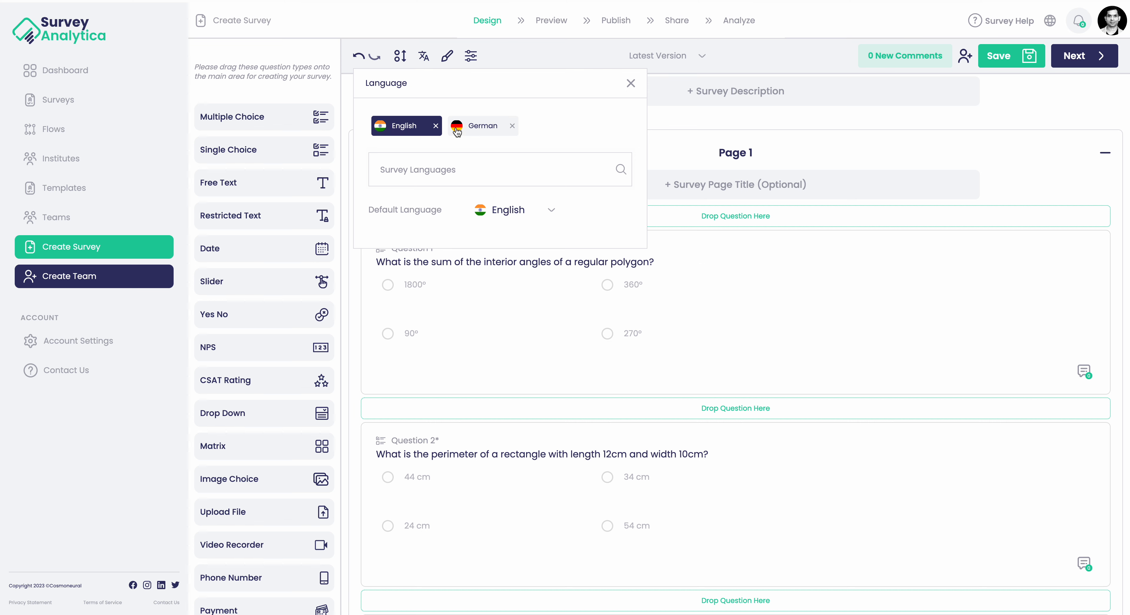
pyautogui.click(631, 84)
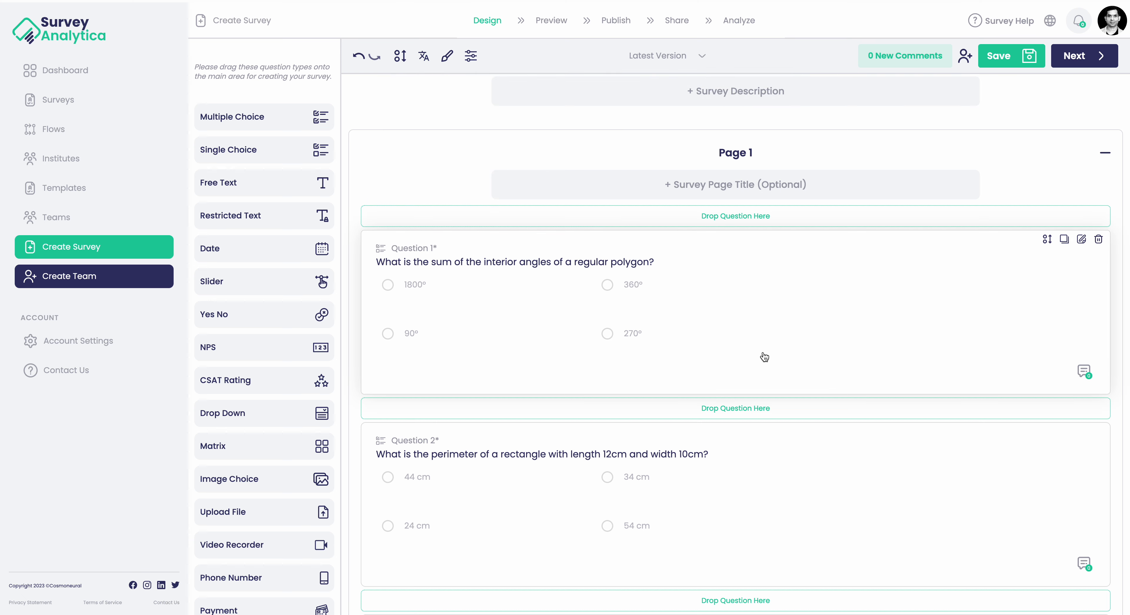
# View the German version of the Question 1 text in the question editor, and close the editor without saving
pyautogui.click(770, 298)
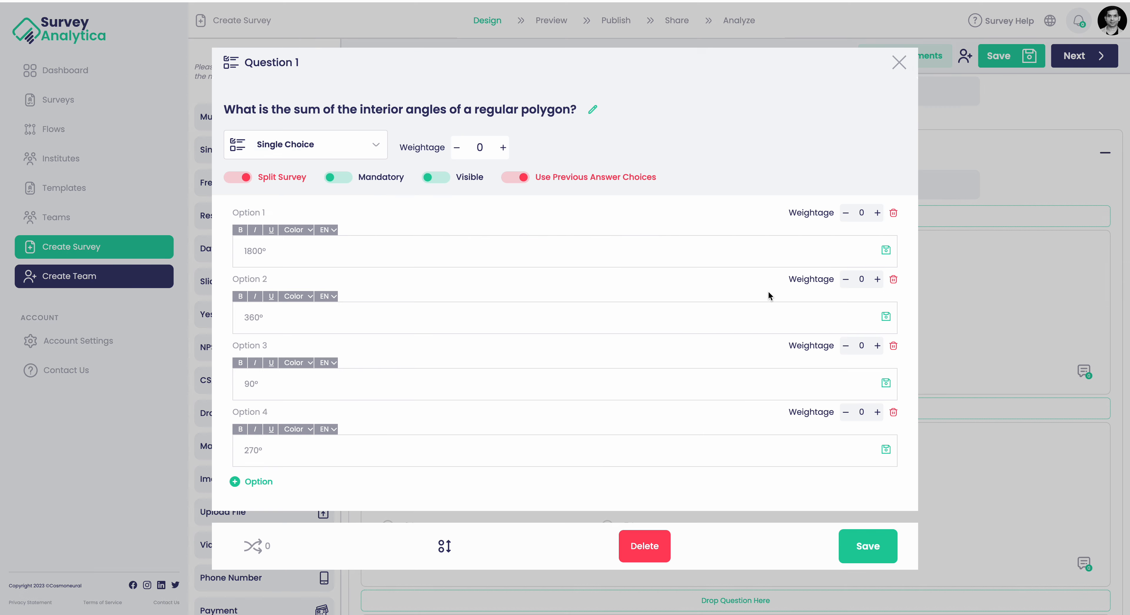
pyautogui.click(435, 110)
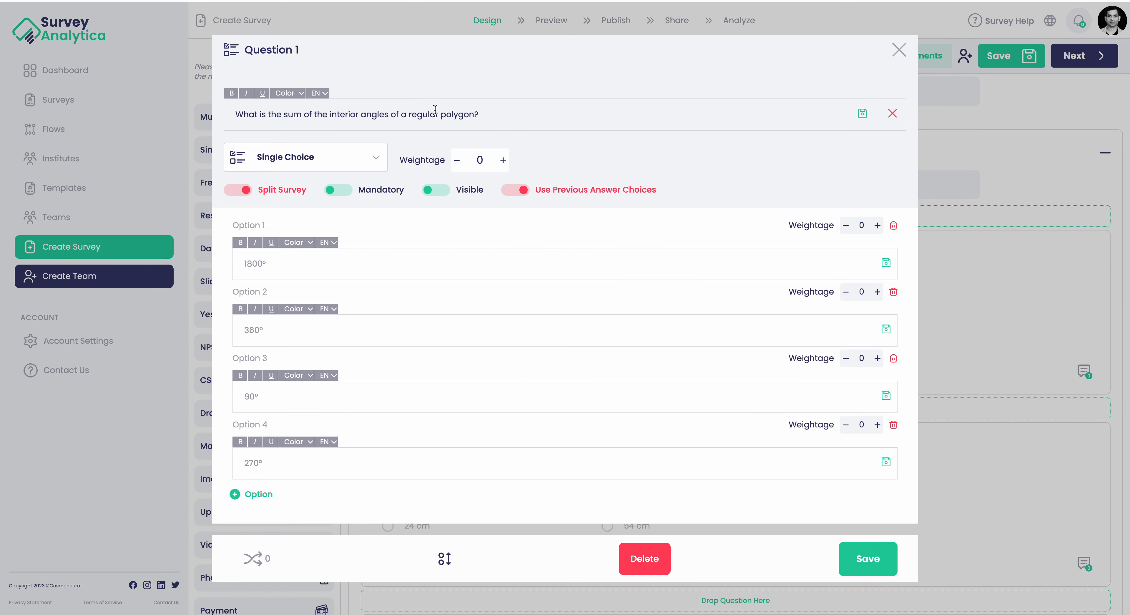
pyautogui.click(321, 94)
pyautogui.click(321, 107)
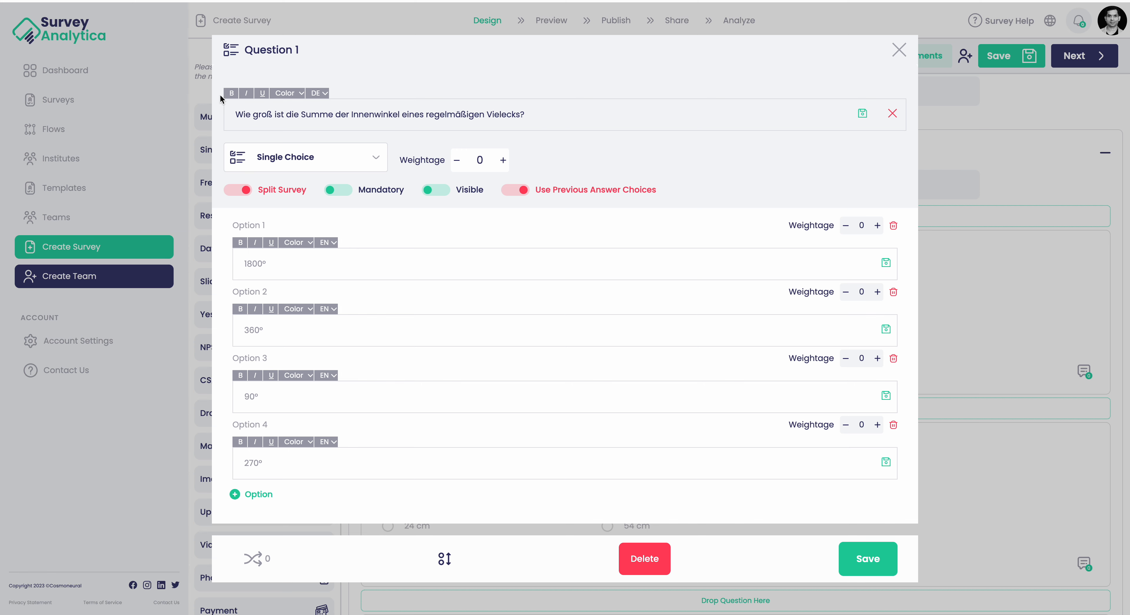
pyautogui.click(899, 49)
# Examine the survey's style settings for images, font, color, layout and display options, and close them
pyautogui.scroll(2, 764, 198)
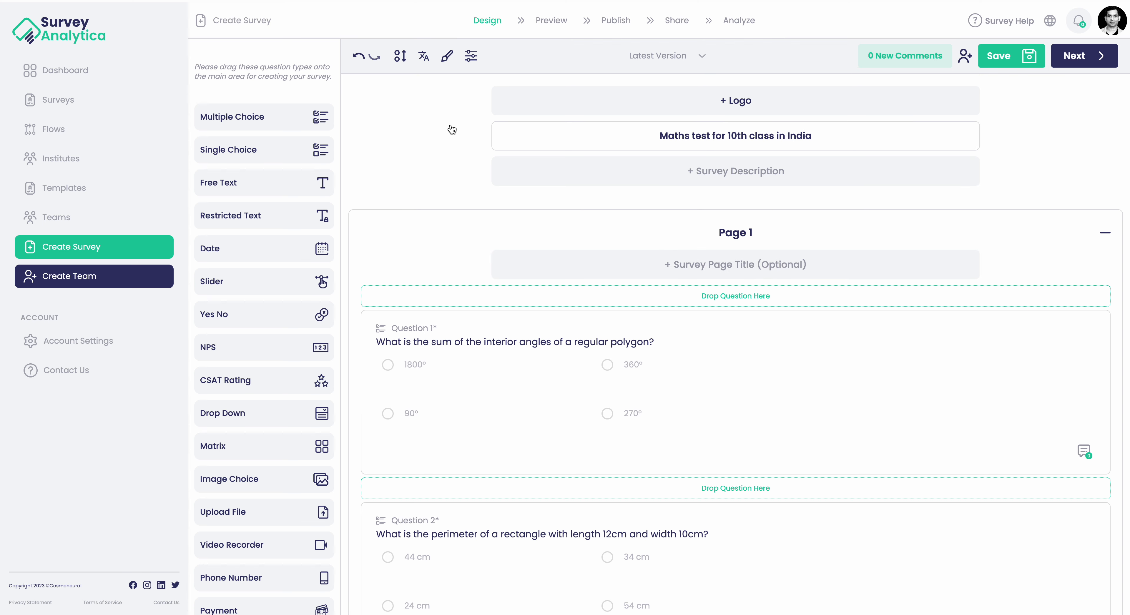
pyautogui.click(446, 57)
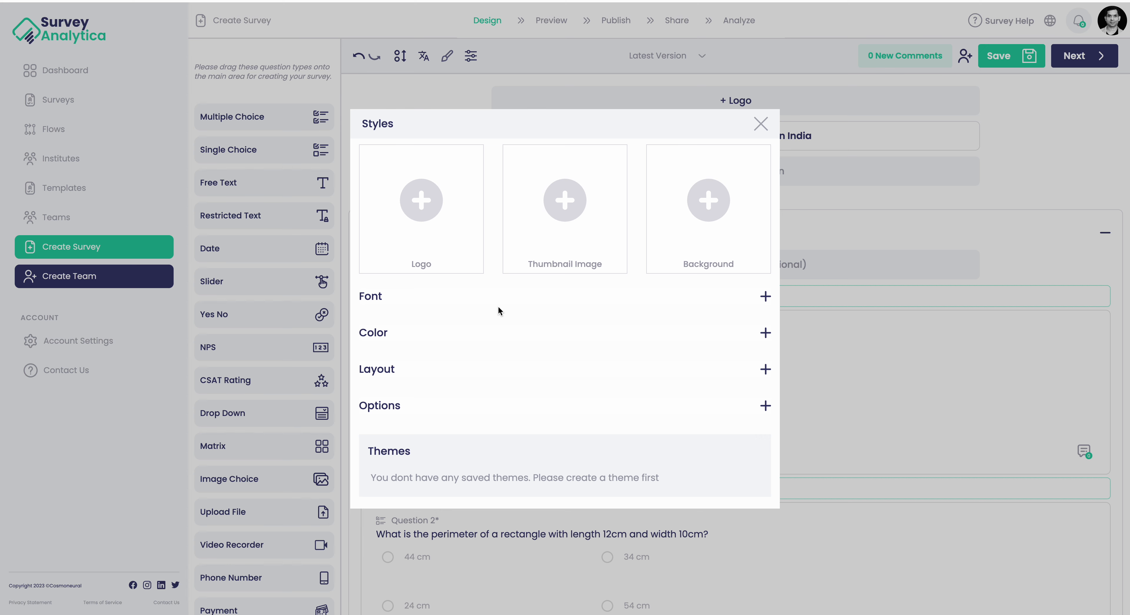
pyautogui.moveTo(700, 221)
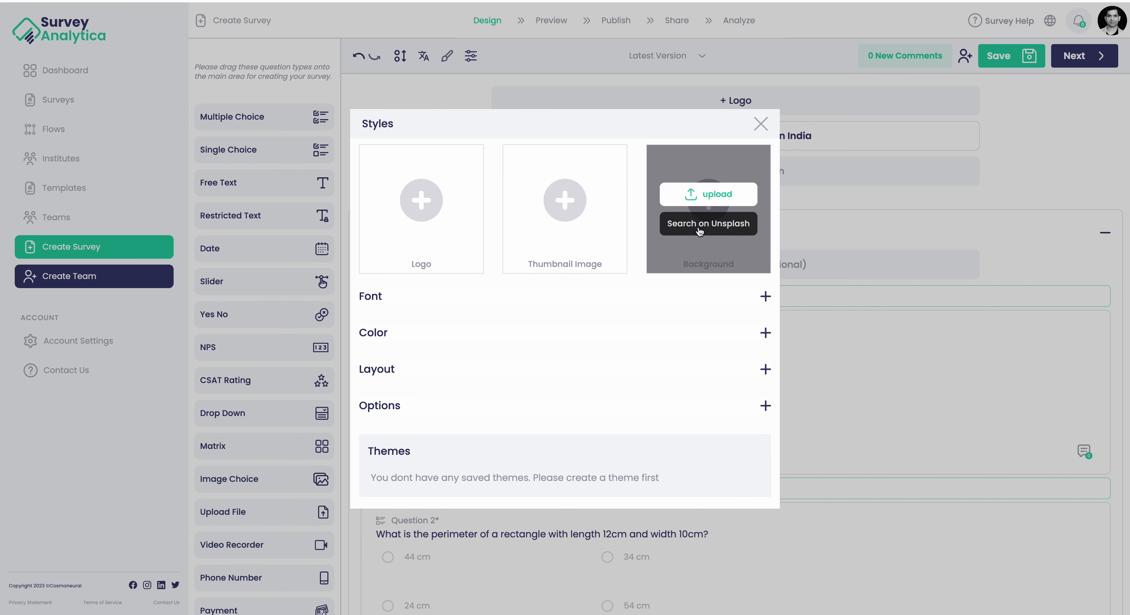
pyautogui.click(371, 297)
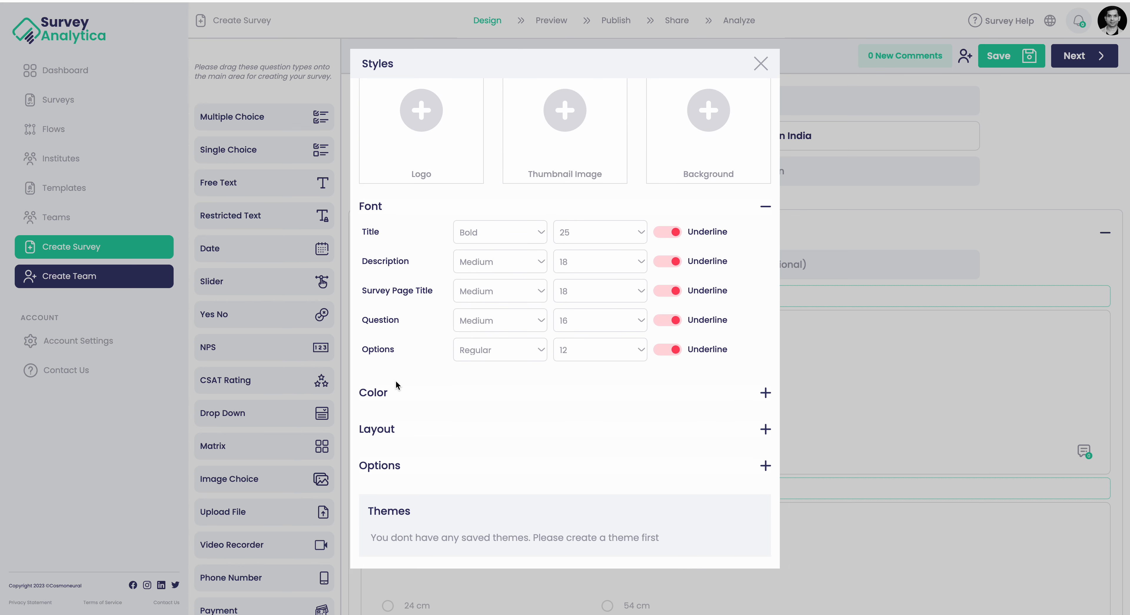
pyautogui.click(378, 396)
pyautogui.scroll(-3, 379, 396)
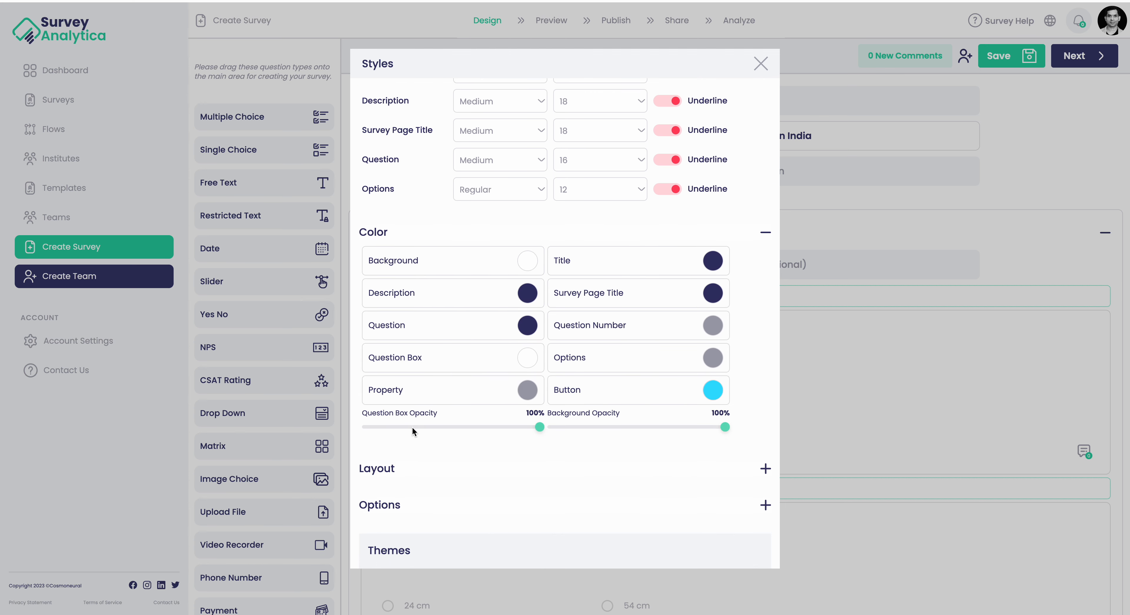
pyautogui.click(396, 471)
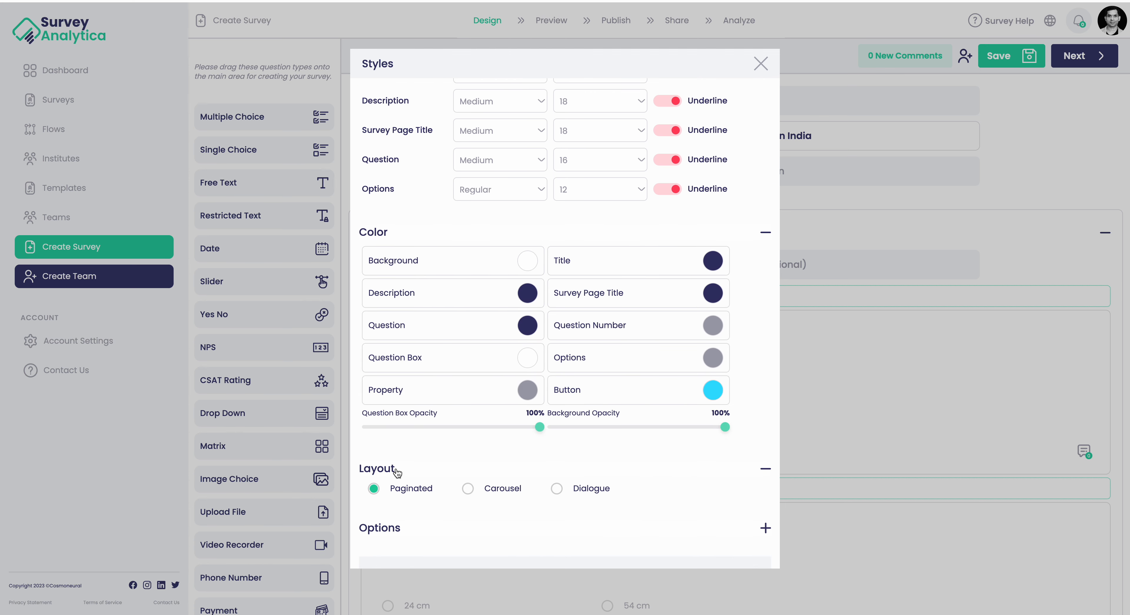
pyautogui.scroll(-2, 396, 471)
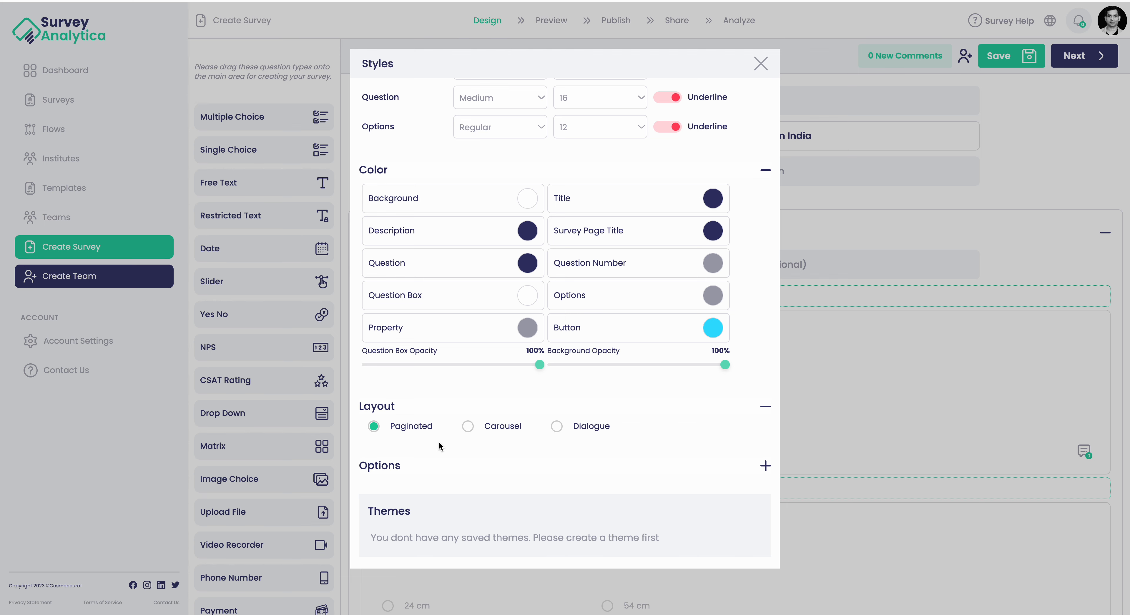
pyautogui.click(386, 471)
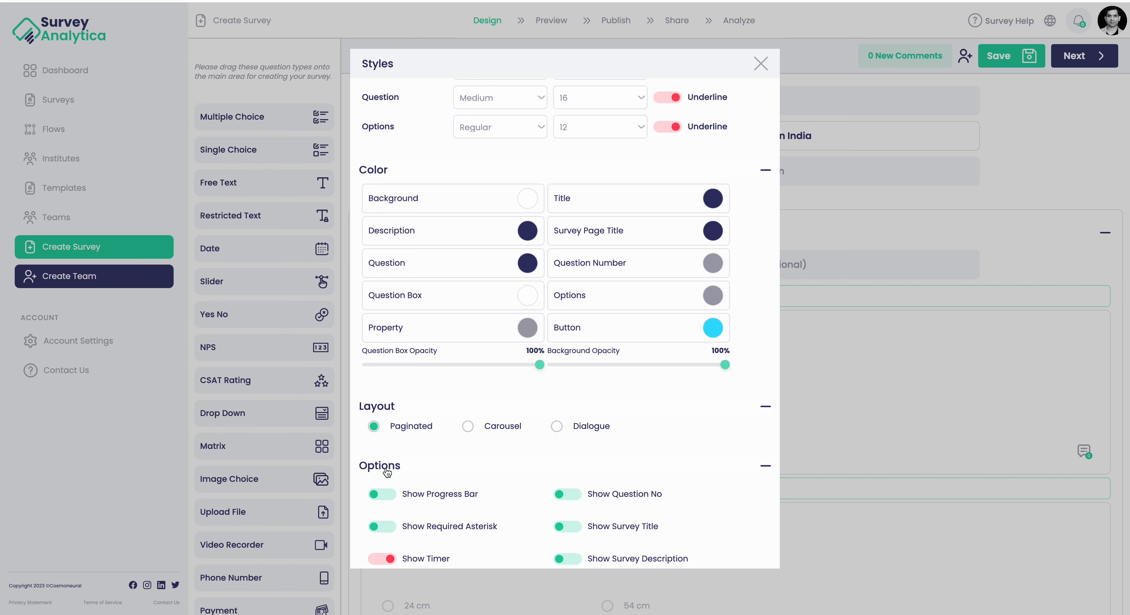
pyautogui.scroll(-3, 386, 472)
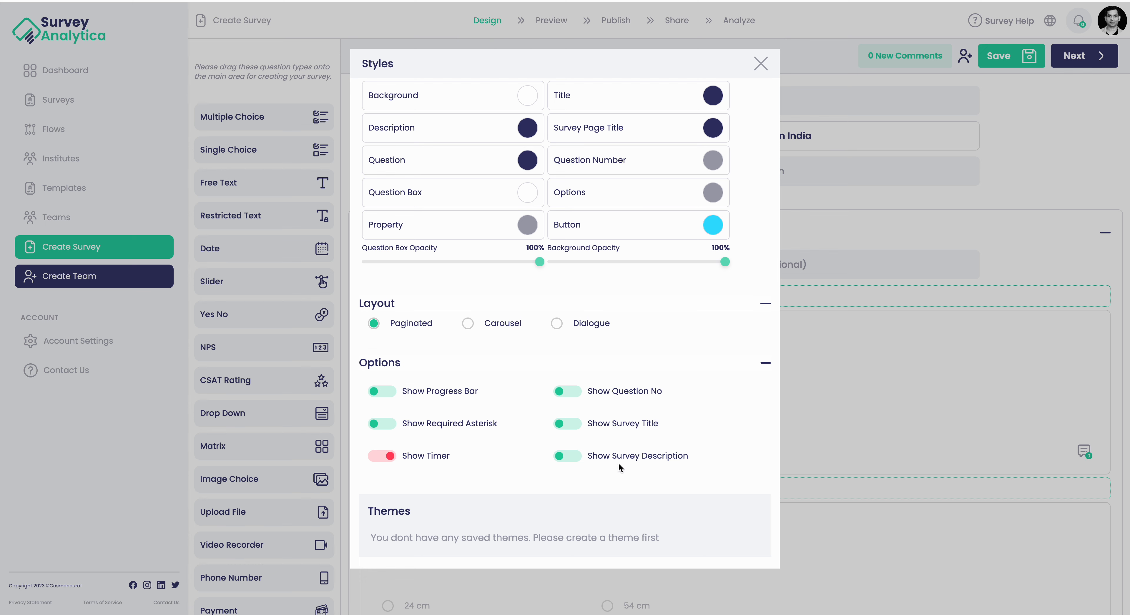
pyautogui.click(761, 64)
# Assign the survey to the SurveyAnalytica team and turn on Notifications in the survey settings
pyautogui.click(469, 57)
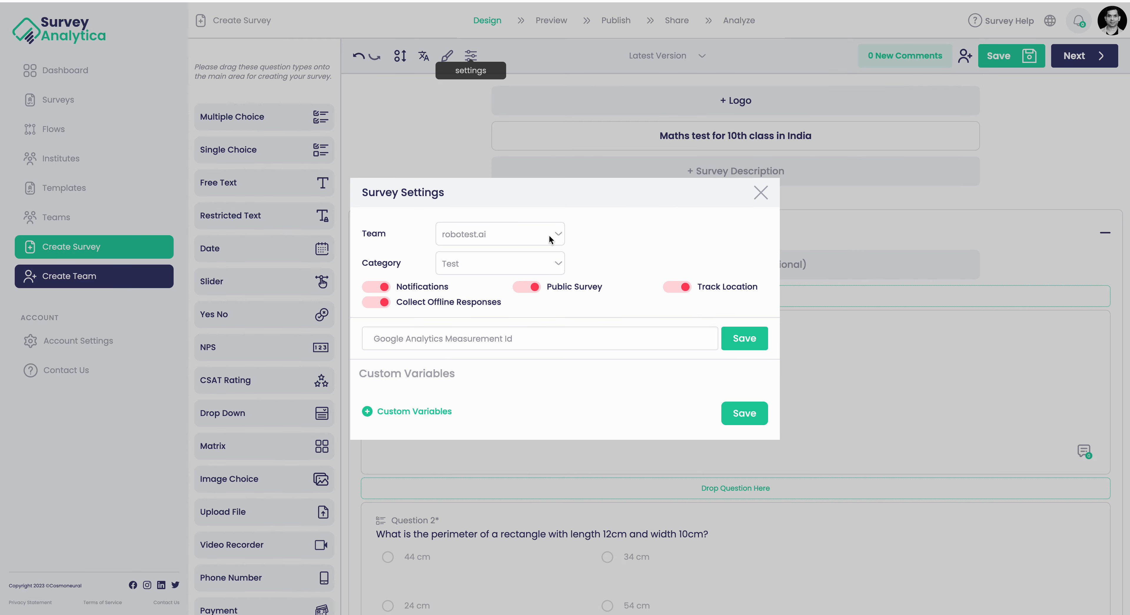
pyautogui.click(514, 235)
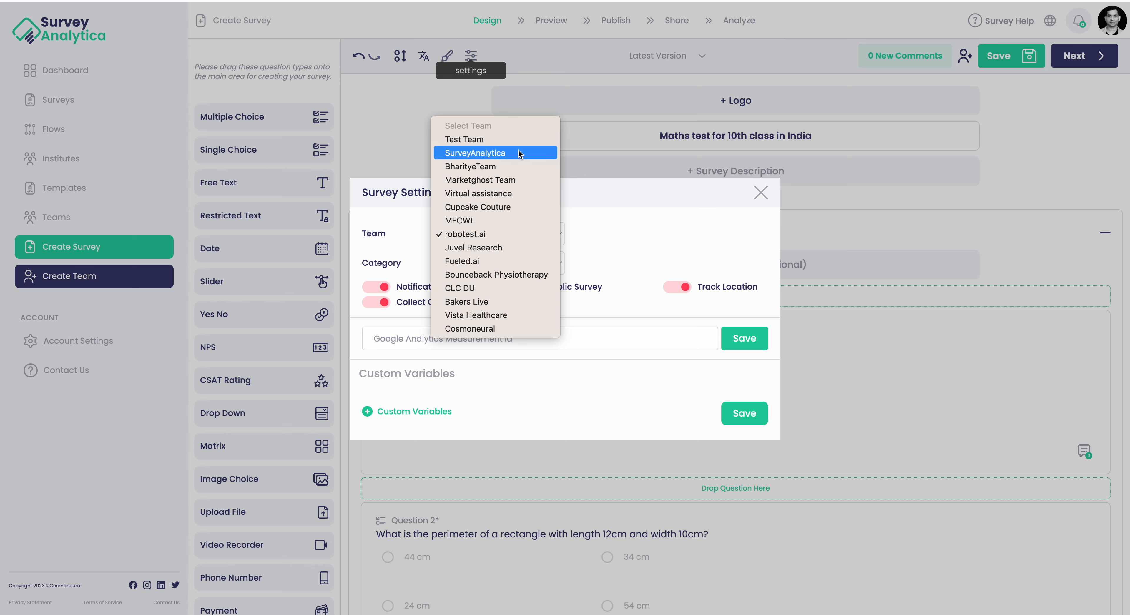
pyautogui.click(504, 153)
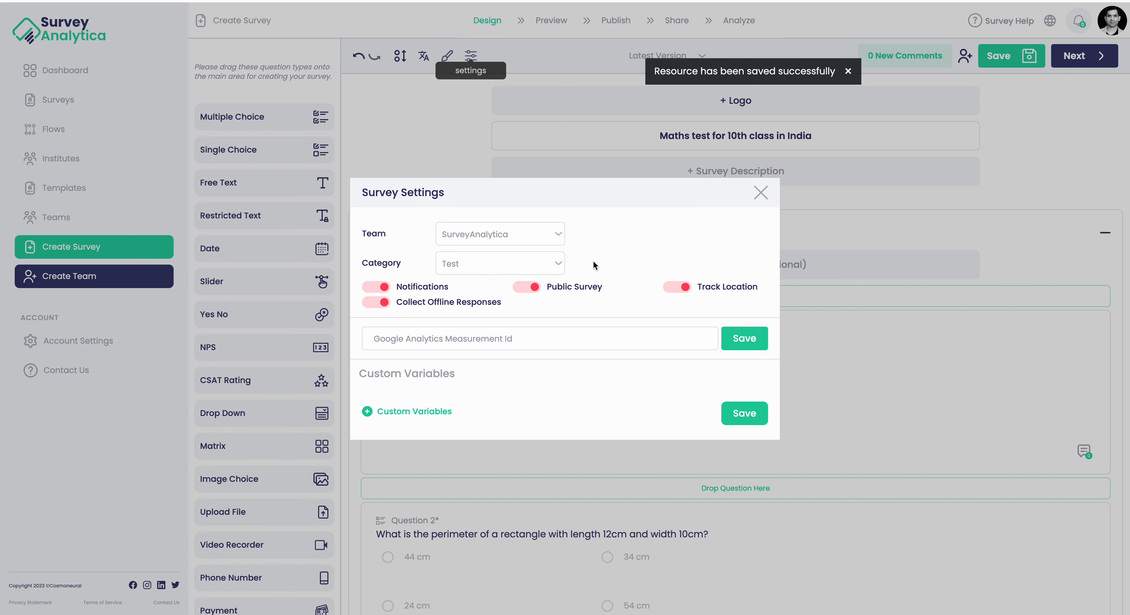
pyautogui.click(376, 293)
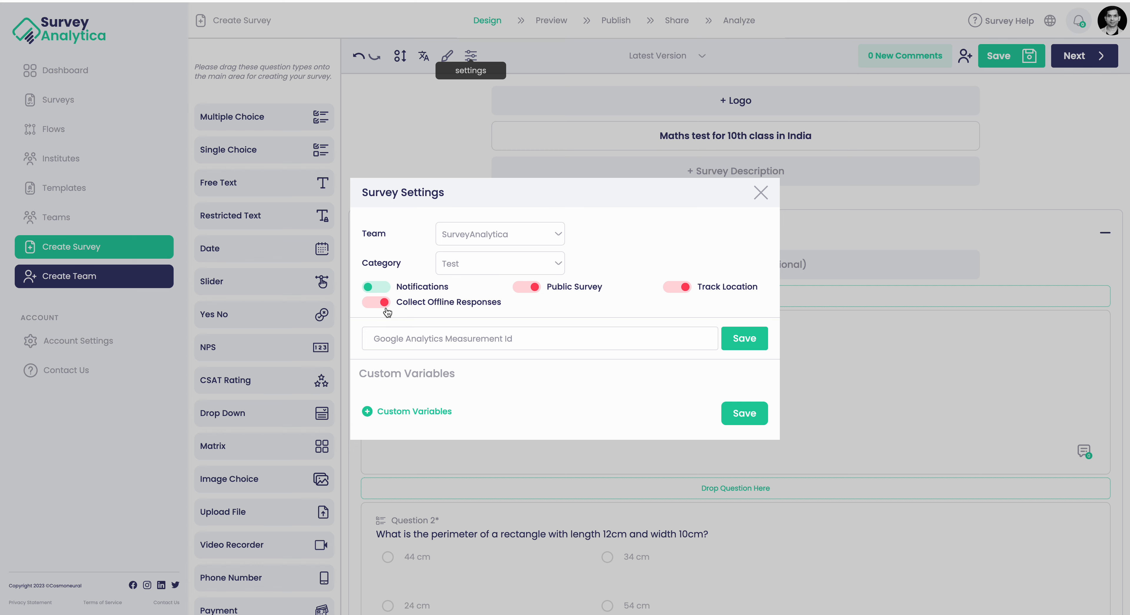
# Add a custom variable called "name" with the description "Student Name", save it and close the survey settings
pyautogui.click(504, 337)
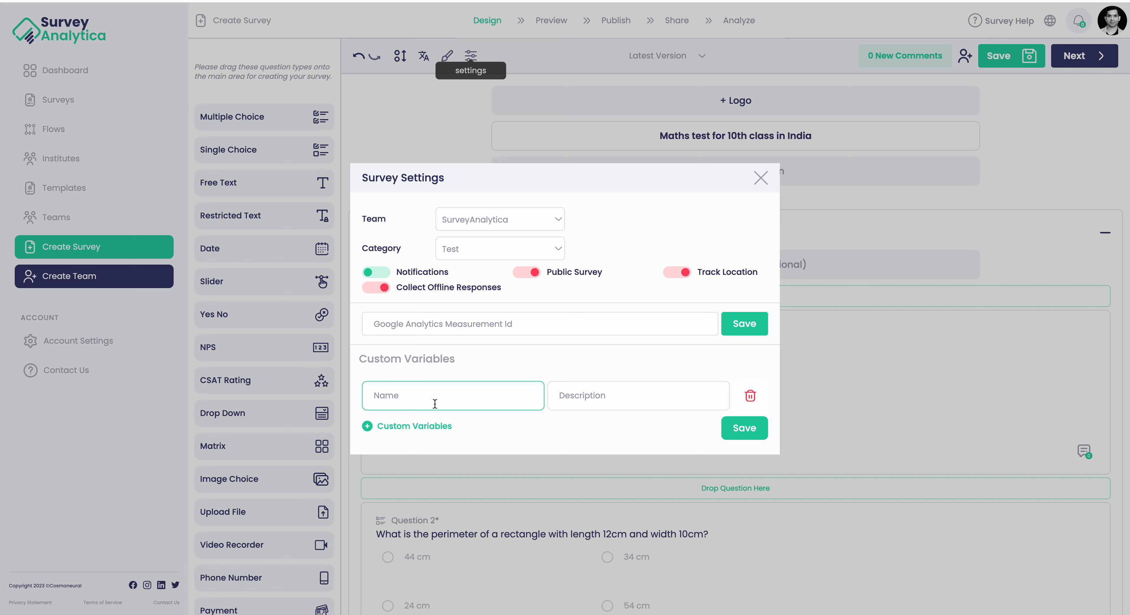
pyautogui.write('name')
pyautogui.press('Tab')
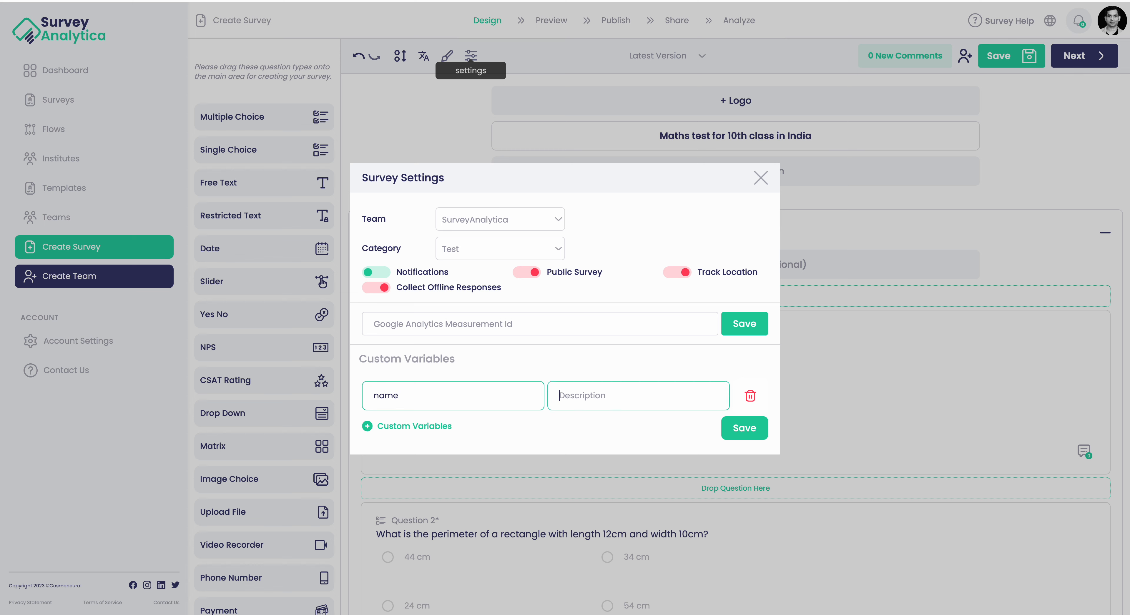
pyautogui.write('Sut')
pyautogui.write('udent Name')
pyautogui.click(747, 431)
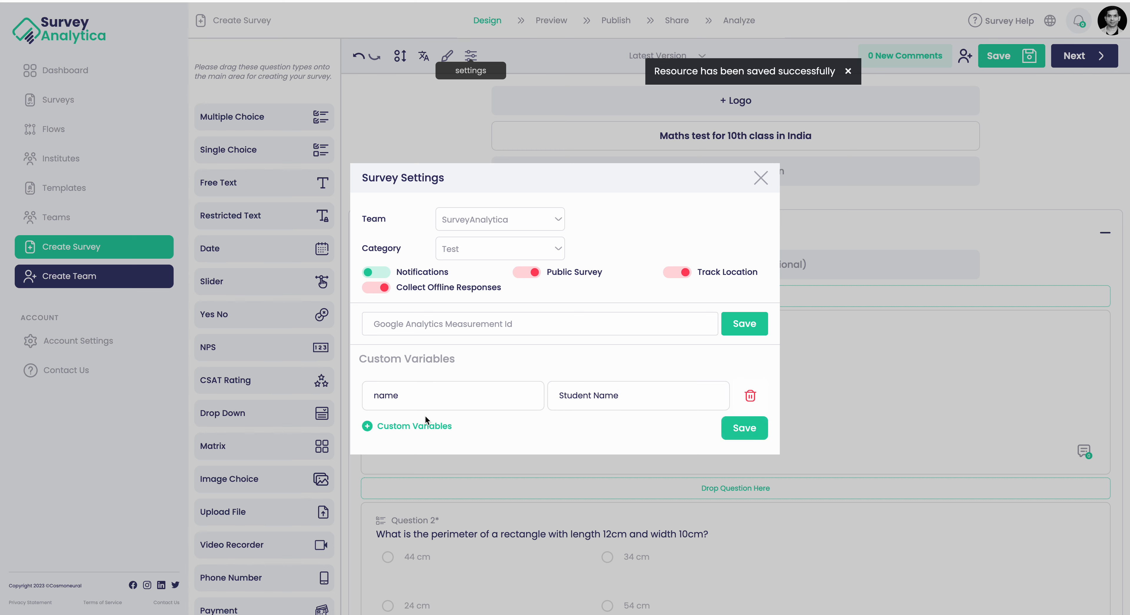
pyautogui.click(760, 178)
# Try to place the {name} variable in front of the survey title text
pyautogui.click(712, 138)
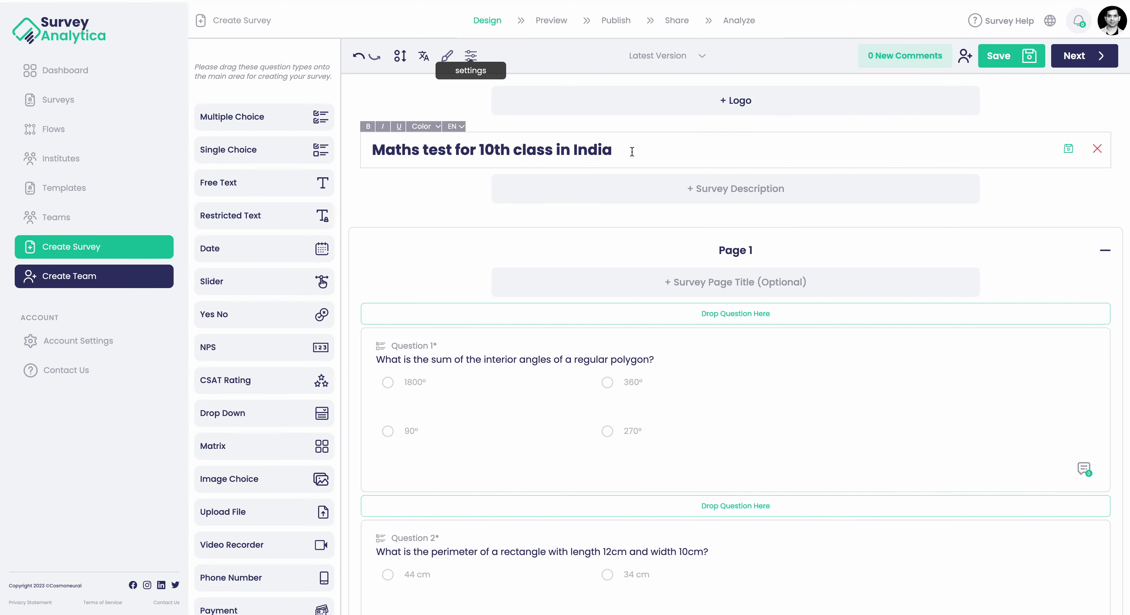
pyautogui.click(375, 145)
pyautogui.write('{}')
pyautogui.press('Left')
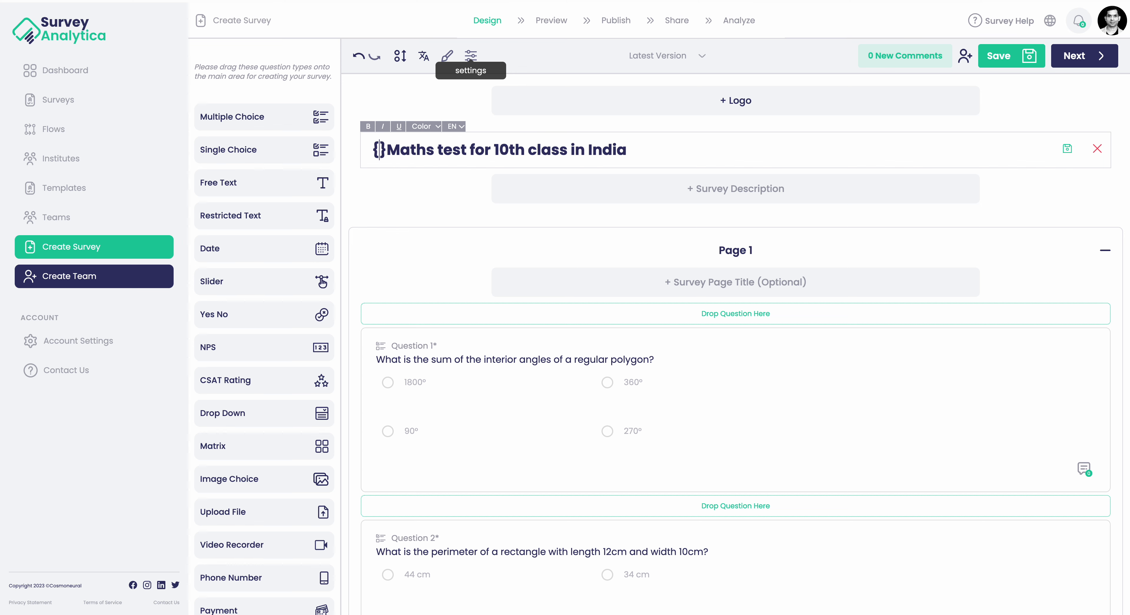
pyautogui.write('name')
pyautogui.press('BackSpace')
pyautogui.press('Right')
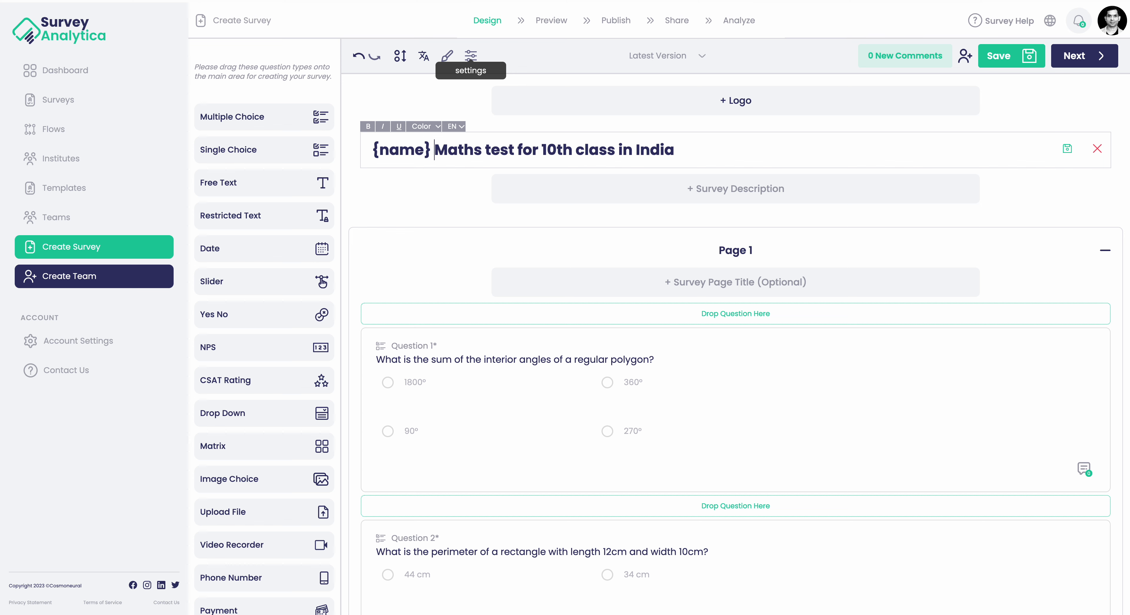
pyautogui.hotkey('shift', 'End')
pyautogui.press('BackSpace')
pyautogui.hotkey('ctrl', 'z')
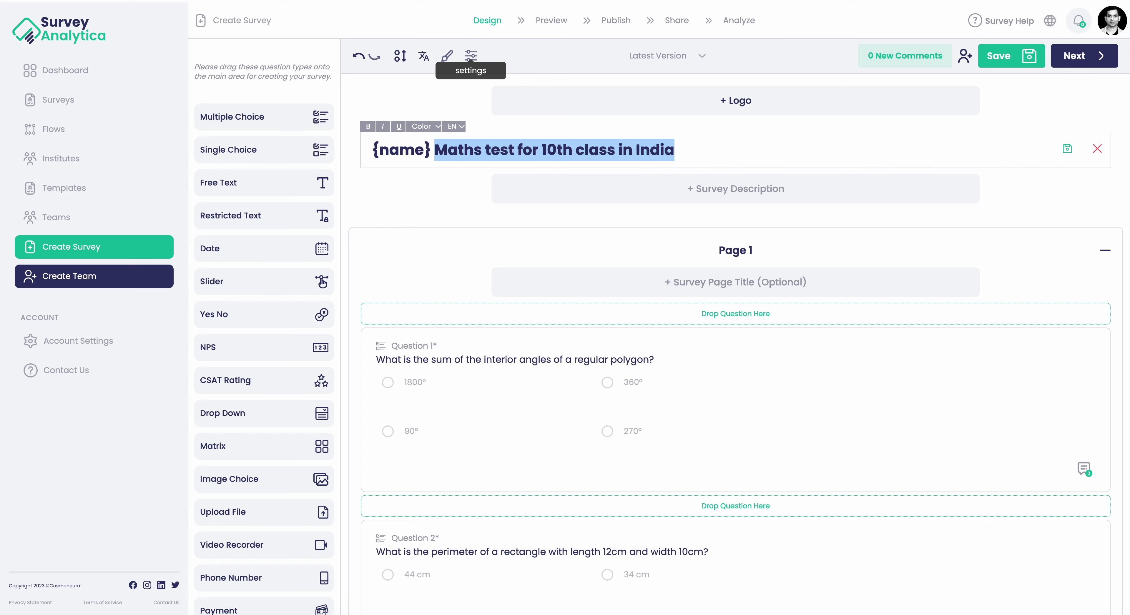
pyautogui.press('Left')
pyautogui.hotkey('shift', 'Home')
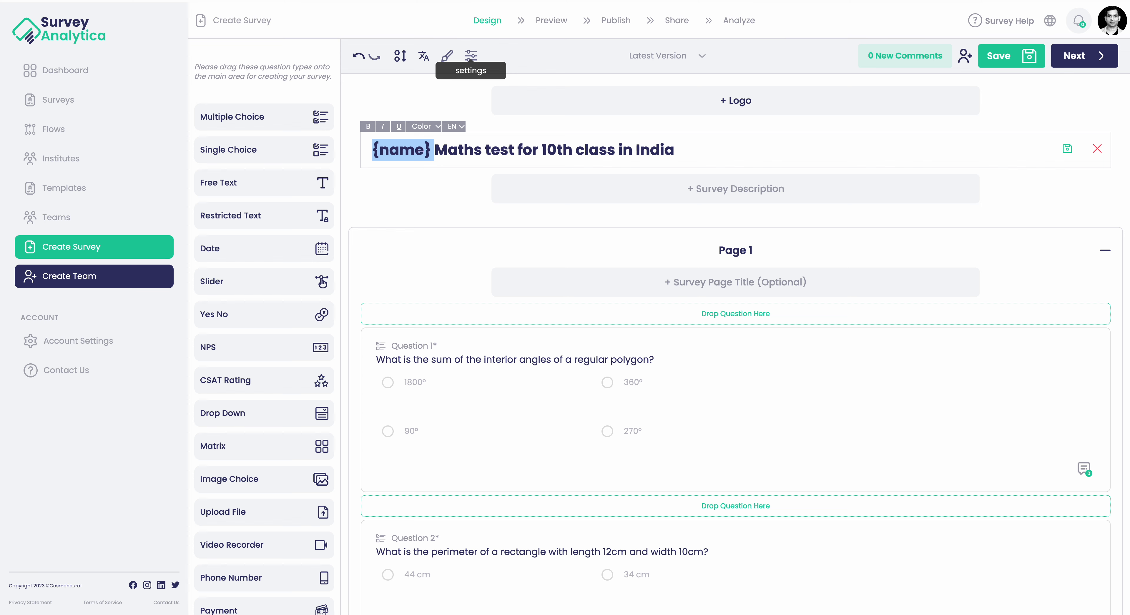
pyautogui.press('BackSpace')
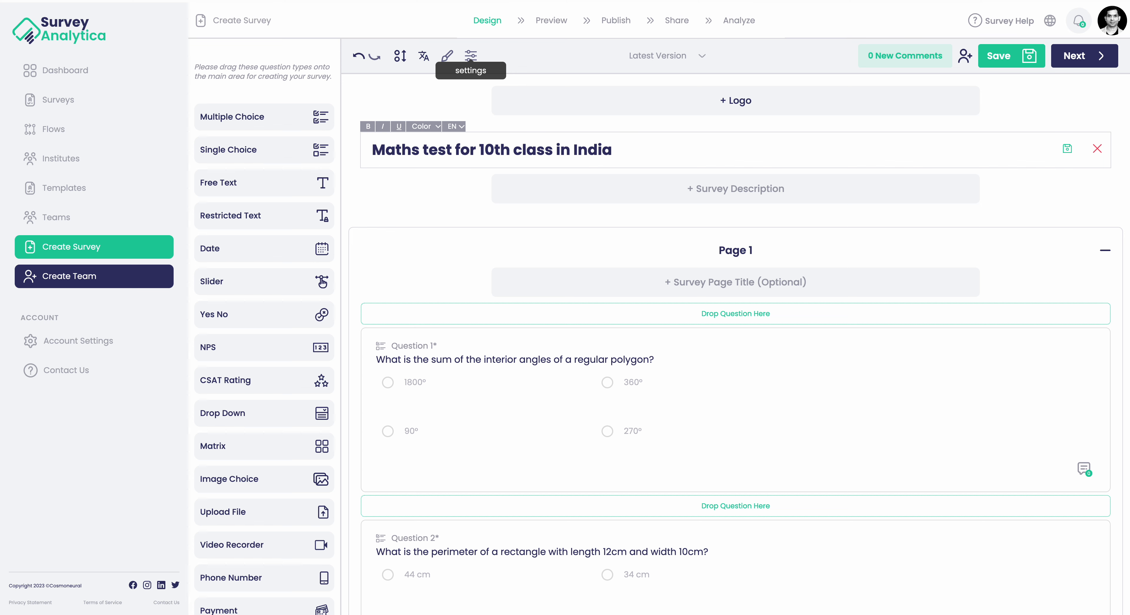
# Shorten the survey title to "Maths test" by removing "for 10th class in India"
pyautogui.moveTo(456, 150); pyautogui.dragTo(712, 150)
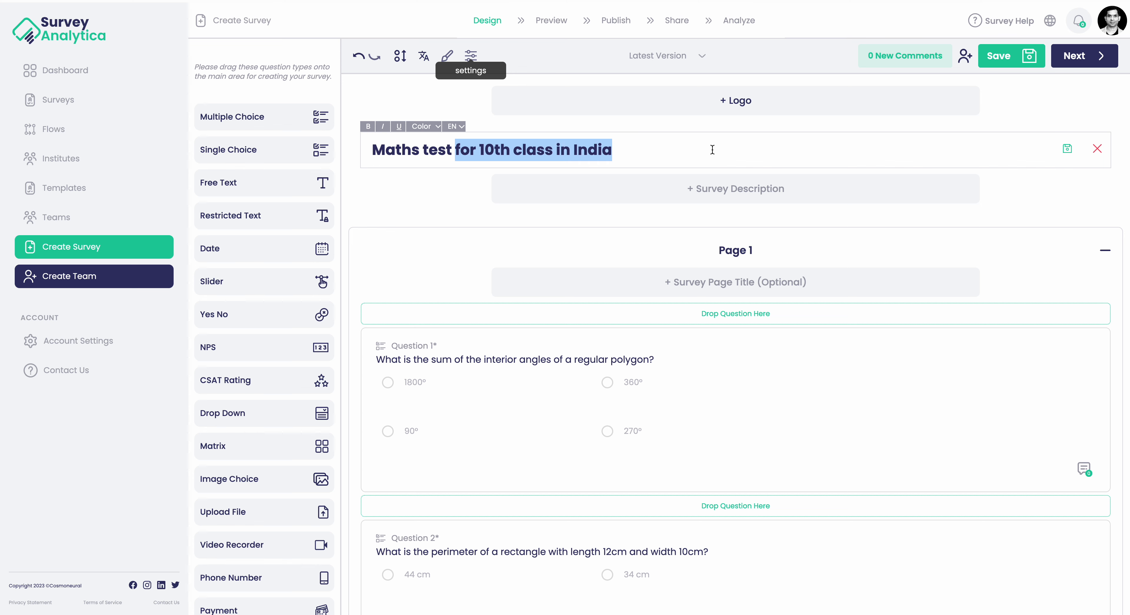
pyautogui.press('BackSpace')
# Add the survey description "Hello {name}, Welcome to your maths text" and save both the description and the title
pyautogui.click(729, 188)
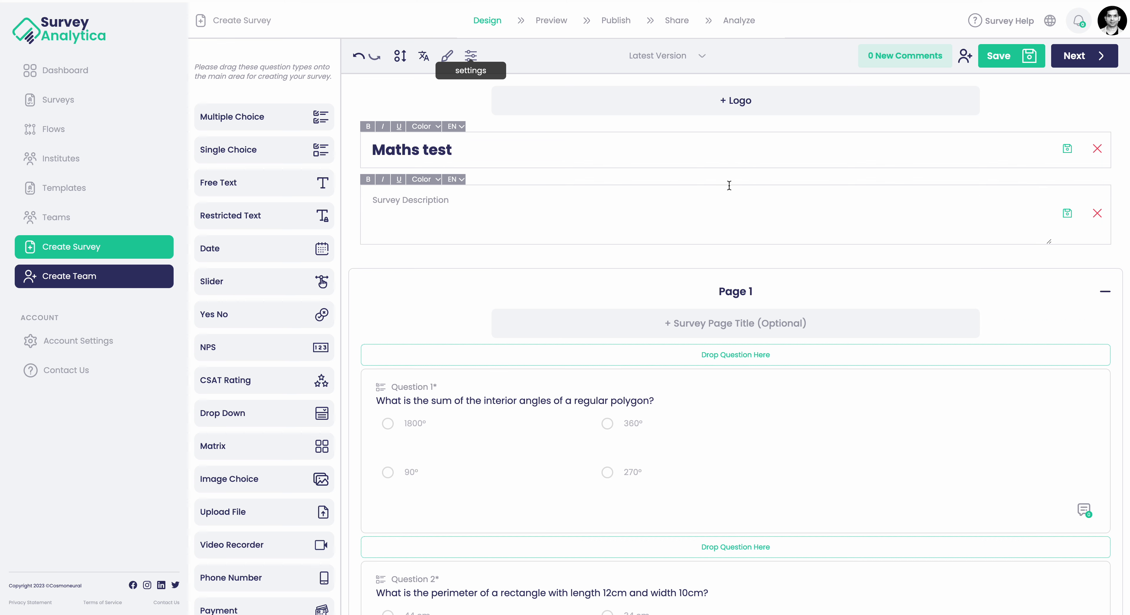
pyautogui.click(588, 231)
pyautogui.write('{}')
pyautogui.press('Left')
pyautogui.write('name')
pyautogui.press('Home')
pyautogui.write('Hello , Welocme')
pyautogui.press('BackSpace')
pyautogui.press('BackSpace')
pyautogui.press('BackSpace')
pyautogui.press('BackSpace')
pyautogui.write('come to')
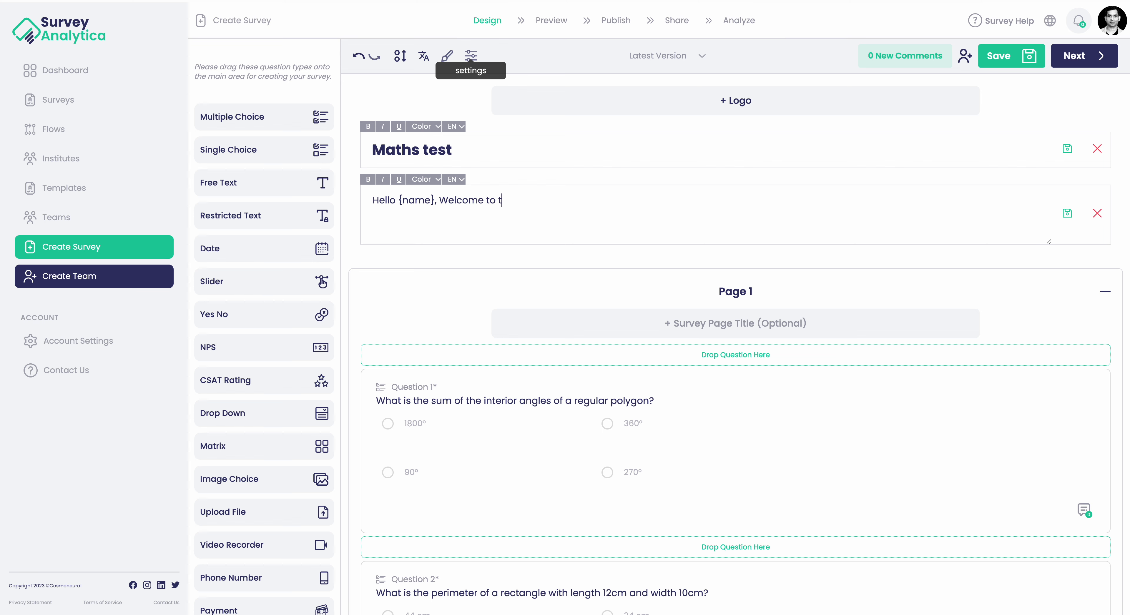
pyautogui.write(' your matsh text')
pyautogui.click(545, 204)
pyautogui.press('BackSpace')
pyautogui.write('s')
pyautogui.click(1069, 217)
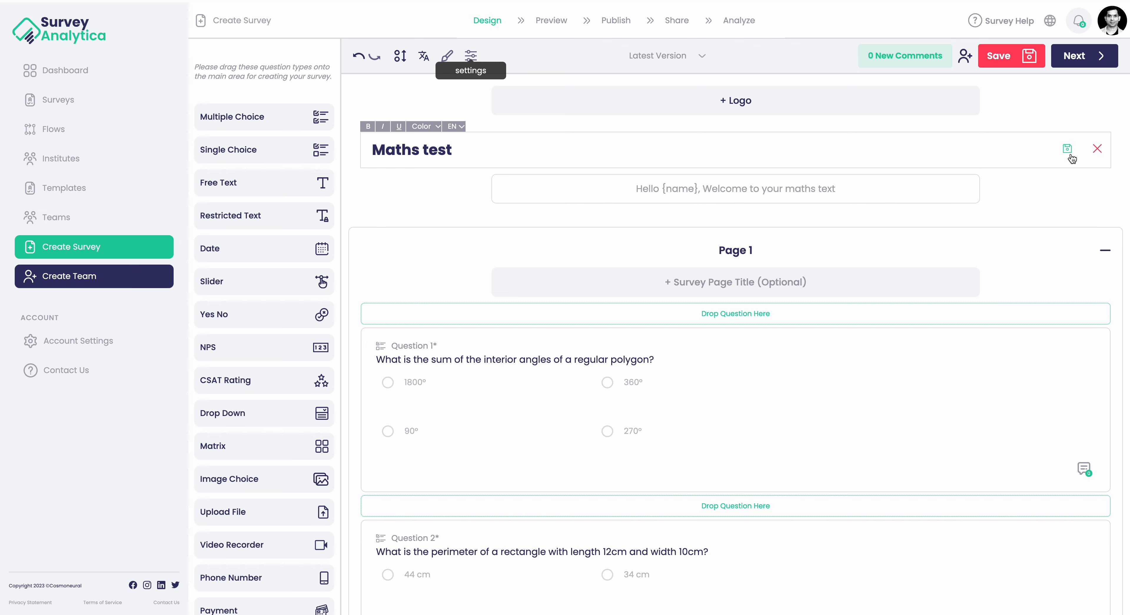
pyautogui.click(1067, 149)
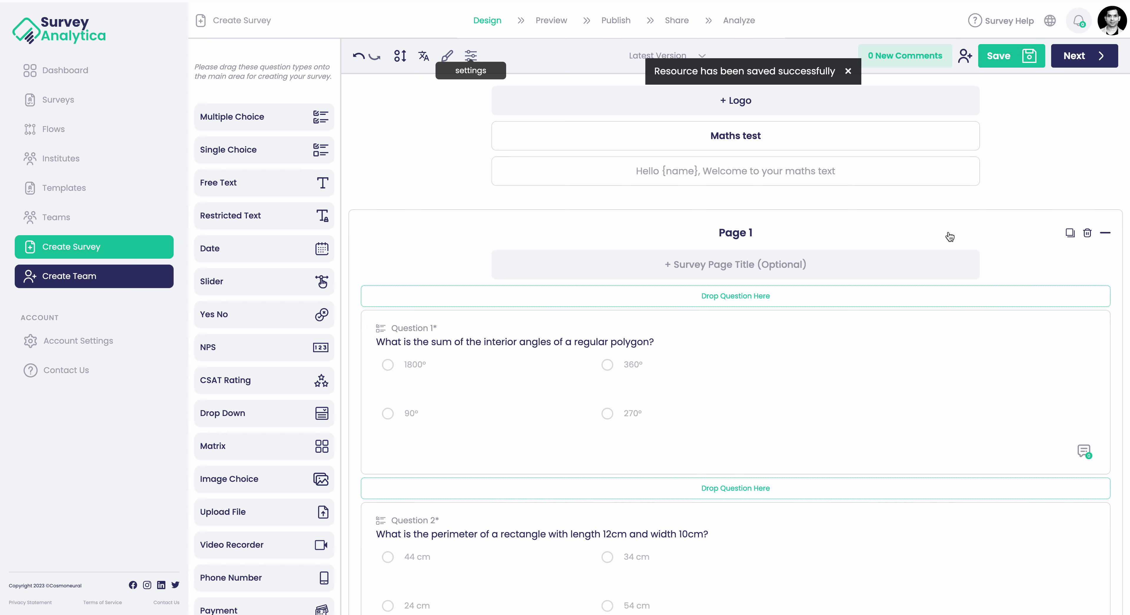
# Examine the survey's list of saved versions and close it
pyautogui.scroll(-2, 948, 240)
pyautogui.scroll(-2, 948, 244)
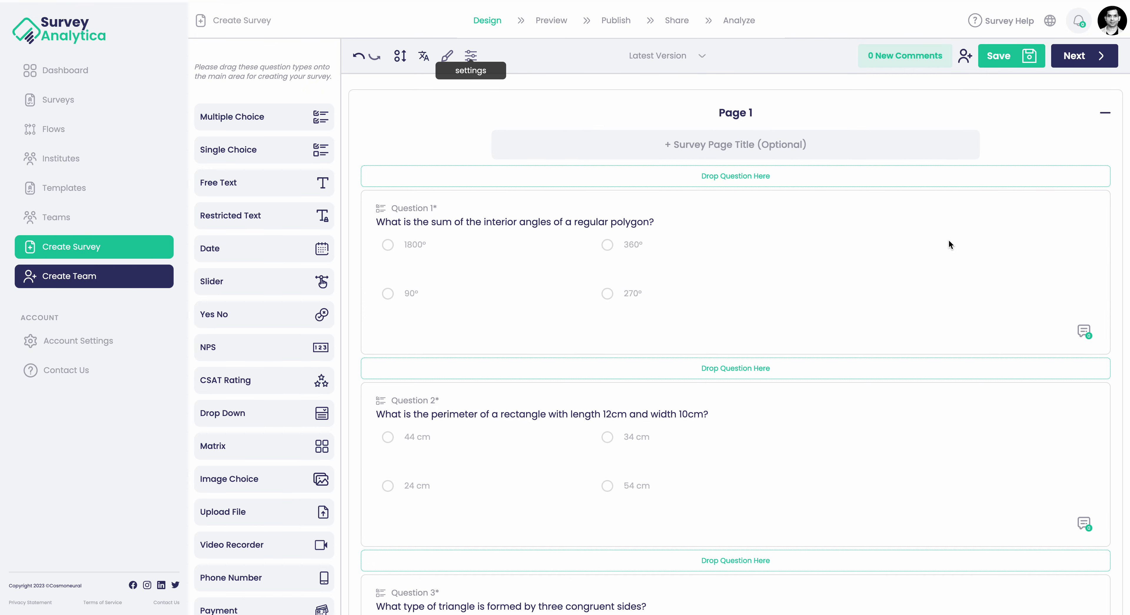
pyautogui.scroll(4, 947, 245)
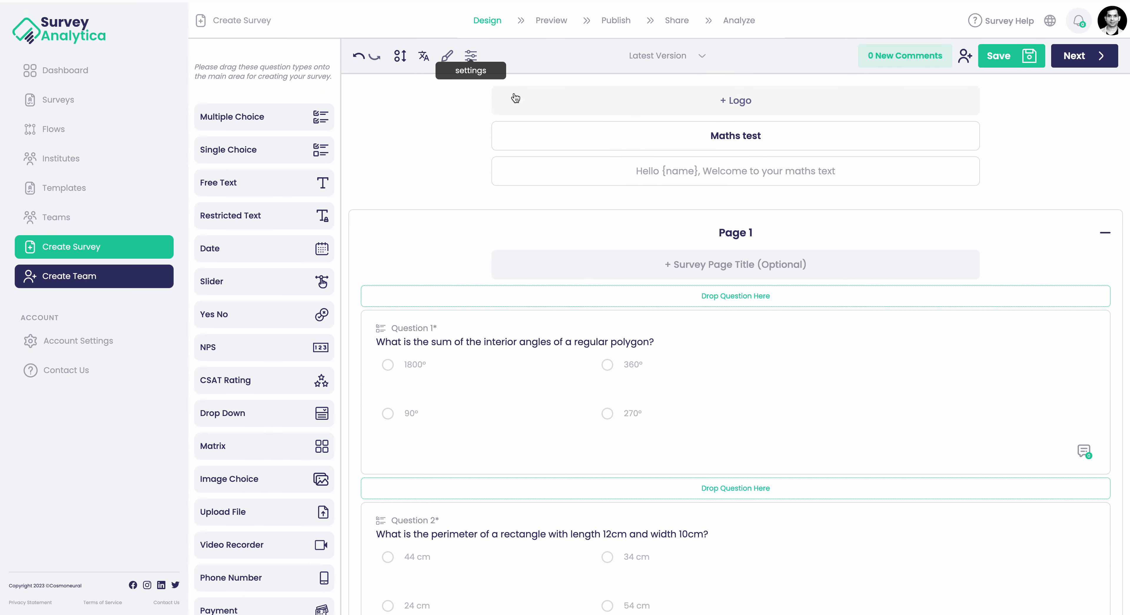
pyautogui.click(685, 56)
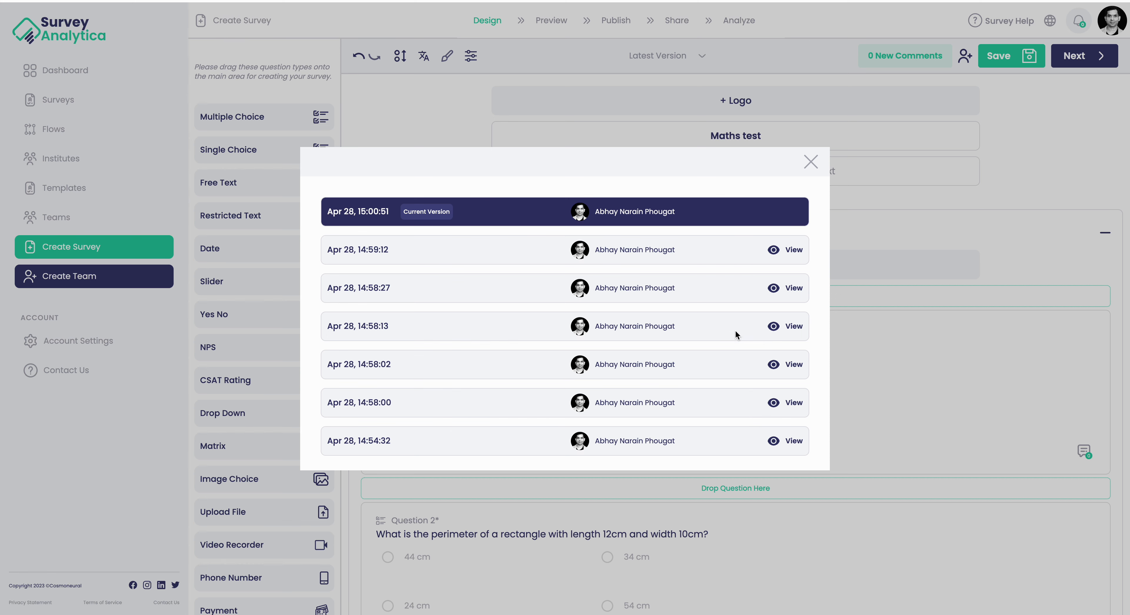
pyautogui.click(810, 162)
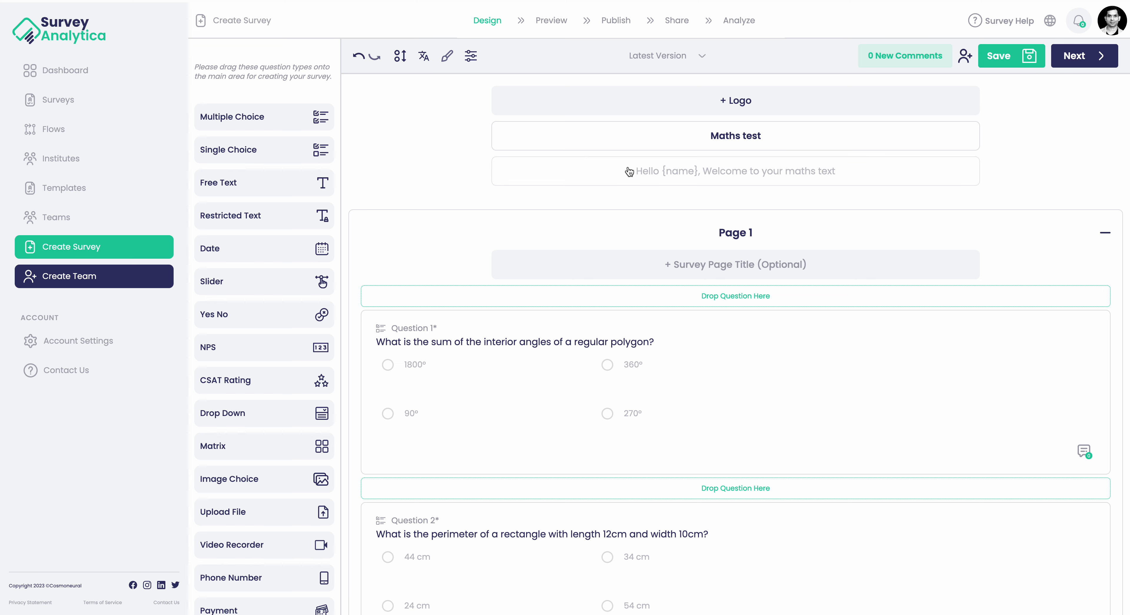
# View the survey's collaboration settings for adding people and close them
pyautogui.click(963, 56)
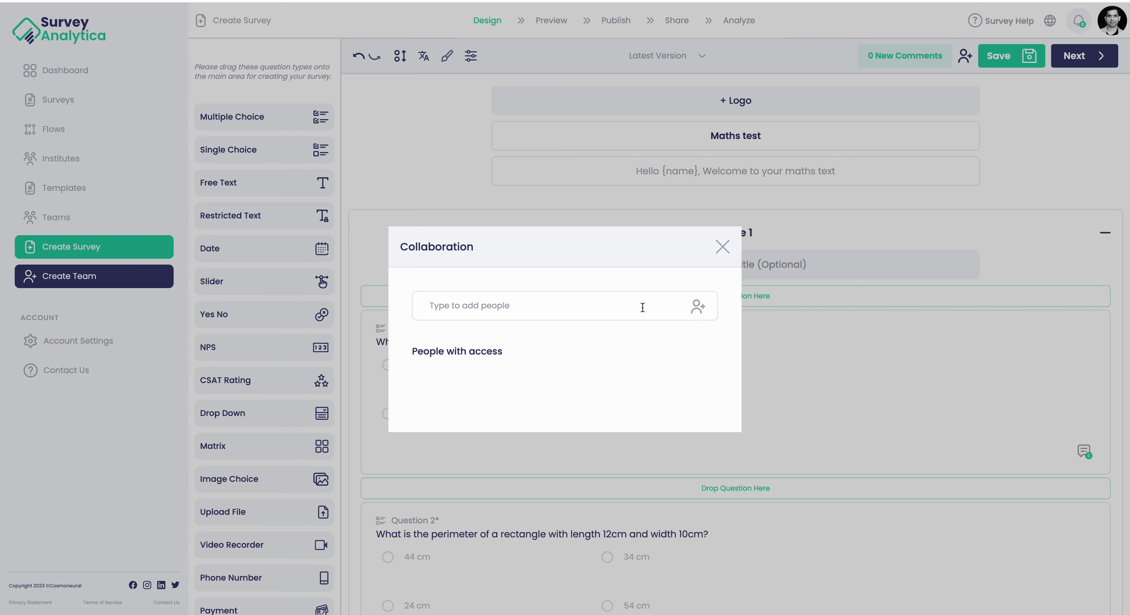
pyautogui.click(720, 247)
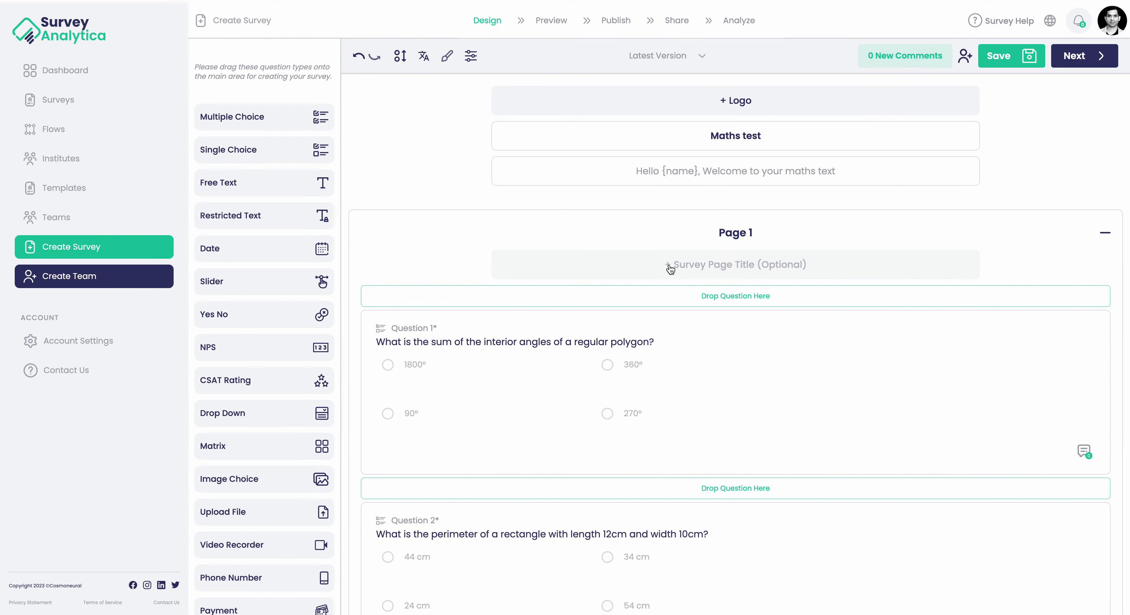
# Preview the survey and switch the preview language to Deutsch
pyautogui.click(544, 22)
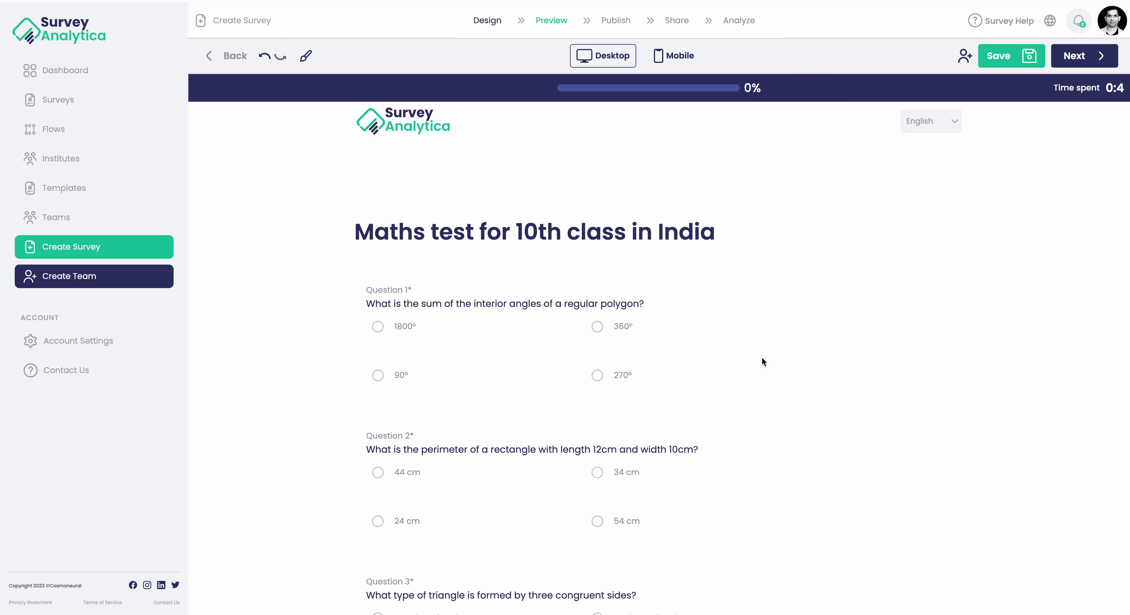
pyautogui.rightClick(938, 115)
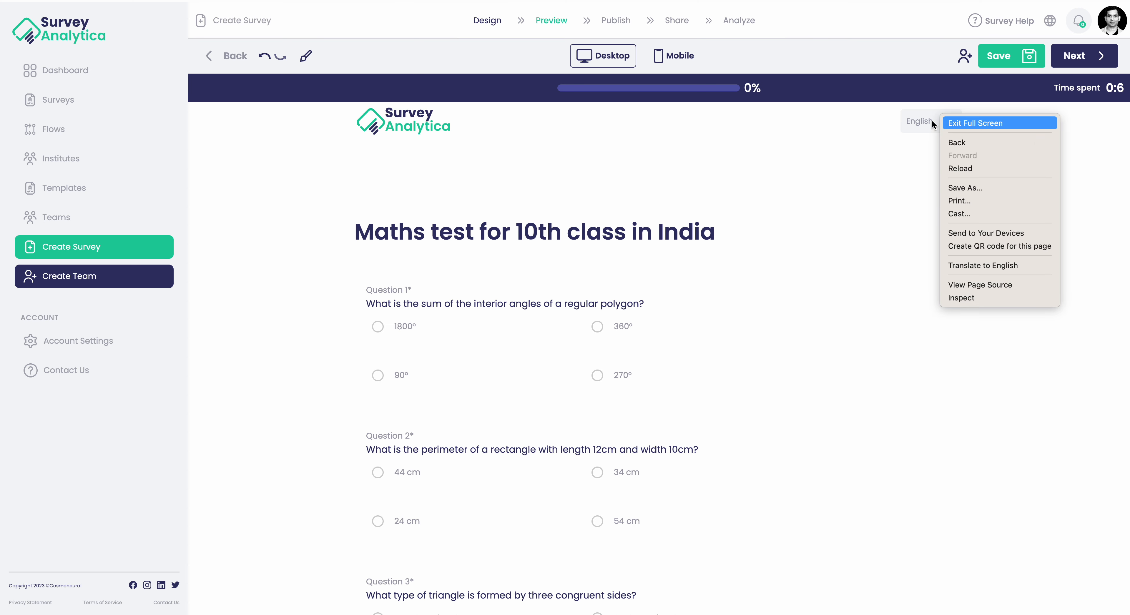
pyautogui.click(889, 126)
pyautogui.click(913, 119)
pyautogui.click(917, 111)
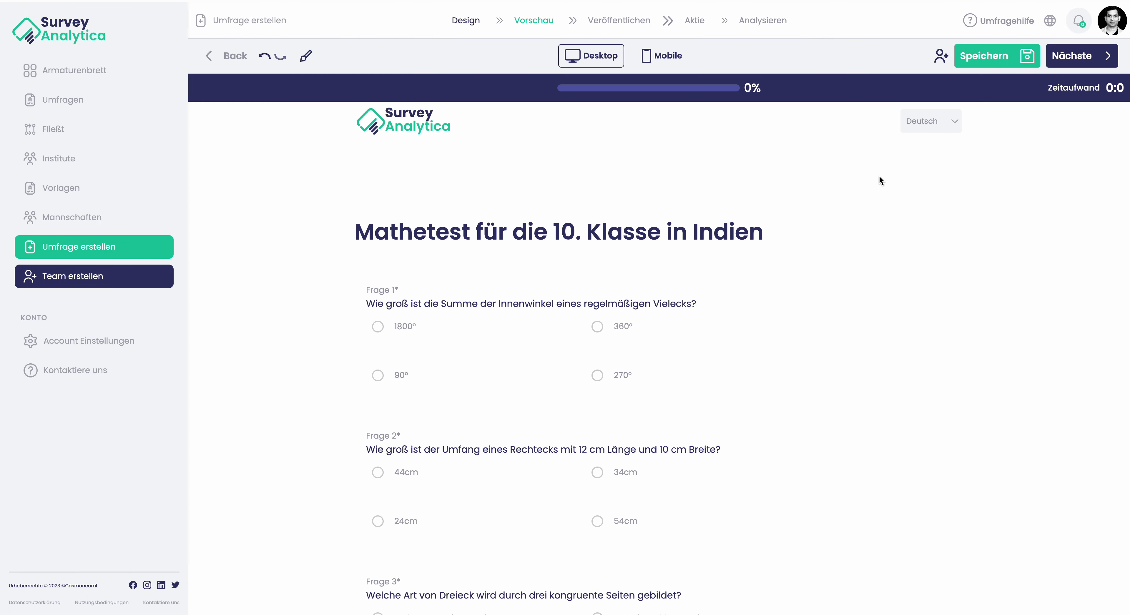
# Look through the German questions in the preview and check both the mobile and desktop views
pyautogui.scroll(-8, 812, 373)
pyautogui.scroll(8, 812, 372)
pyautogui.scroll(-18, 812, 369)
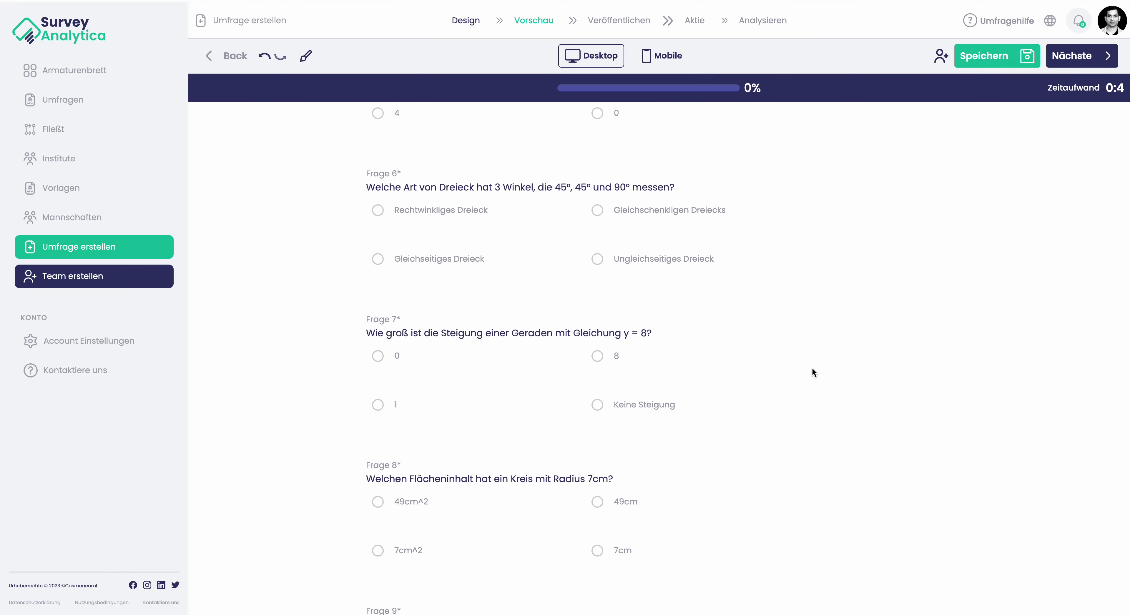
pyautogui.scroll(18, 811, 369)
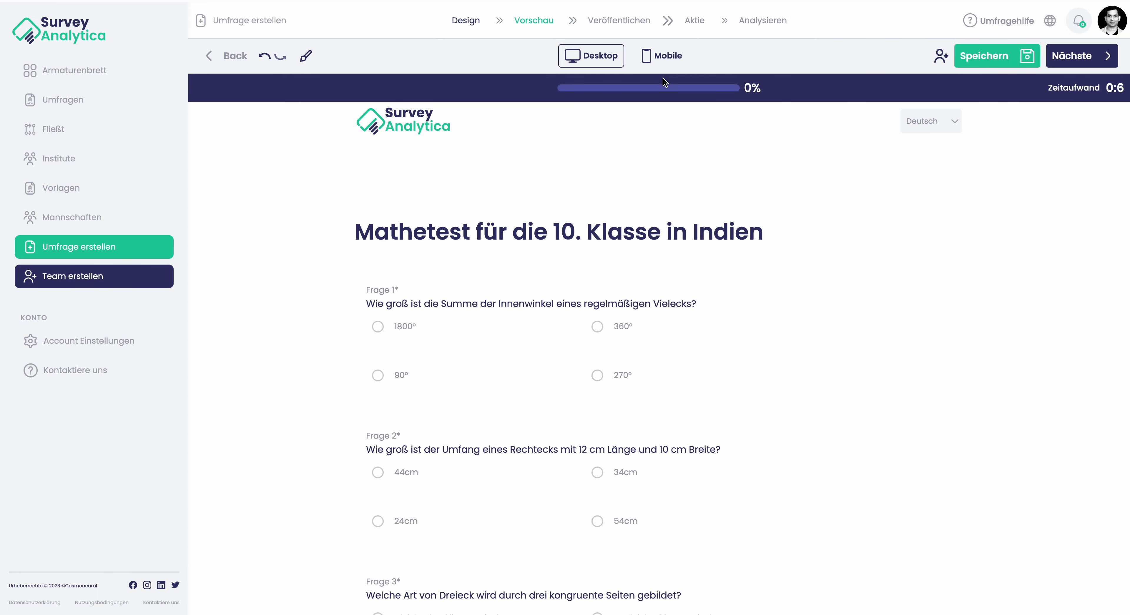
pyautogui.click(662, 59)
pyautogui.click(592, 56)
# Examine the survey's style options from the German preview and close them
pyautogui.click(305, 56)
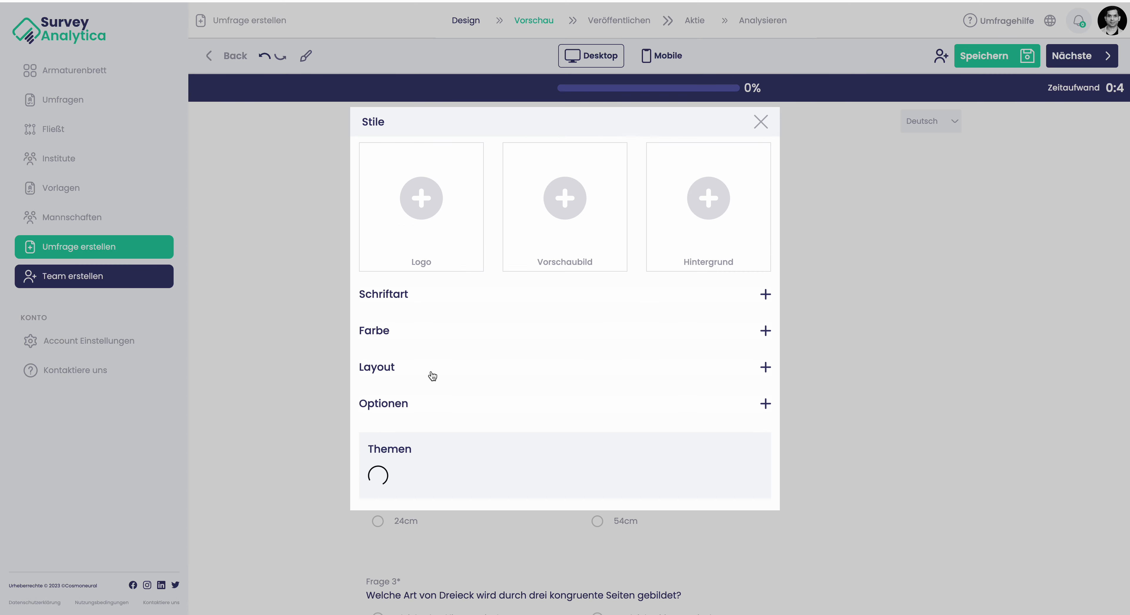
pyautogui.click(389, 370)
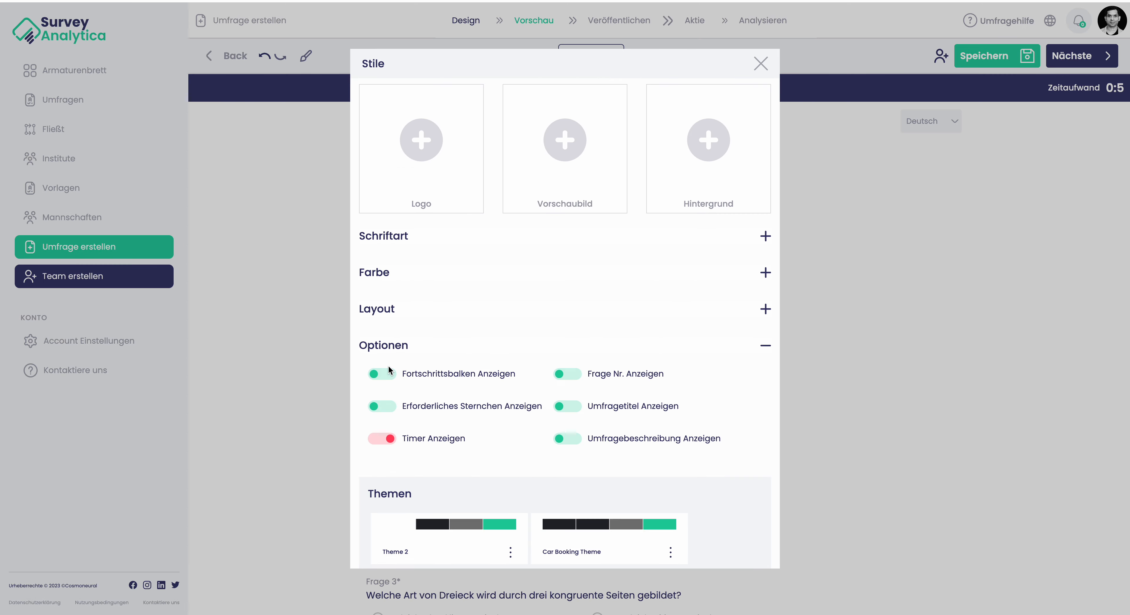
pyautogui.click(760, 63)
# Switch the preview language back to English and choose the Dialogue survey layout after trying Carousel
pyautogui.click(910, 119)
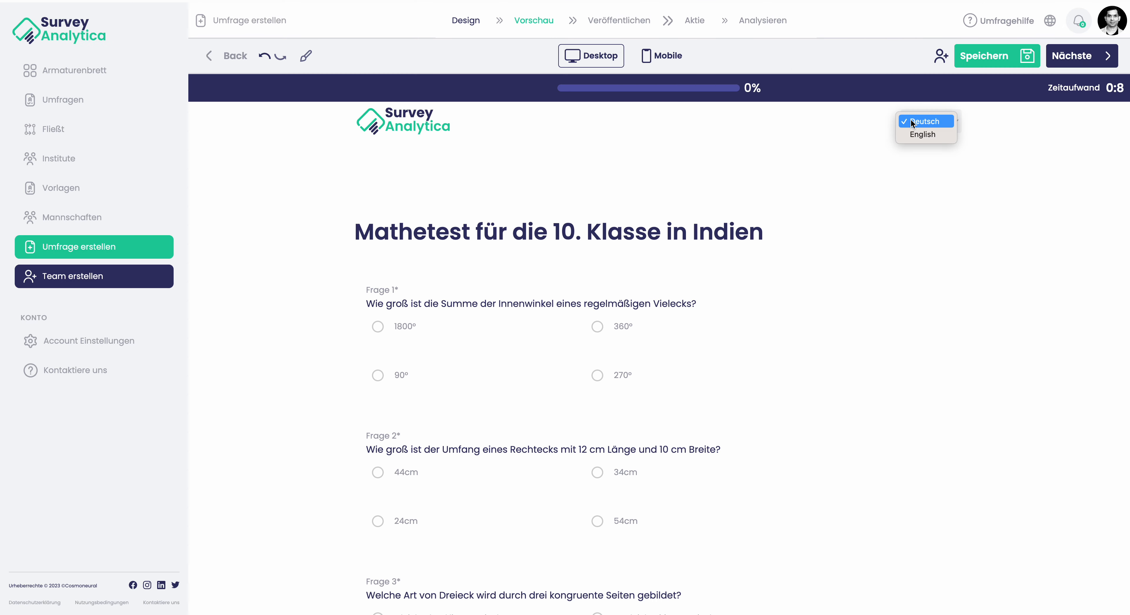
pyautogui.click(915, 135)
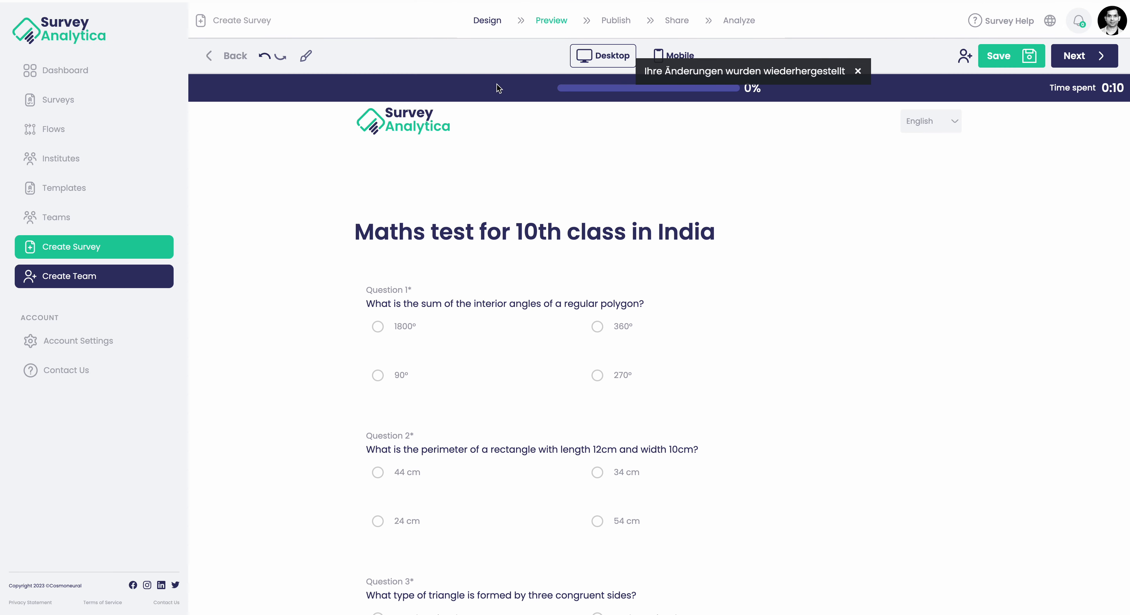
pyautogui.click(306, 57)
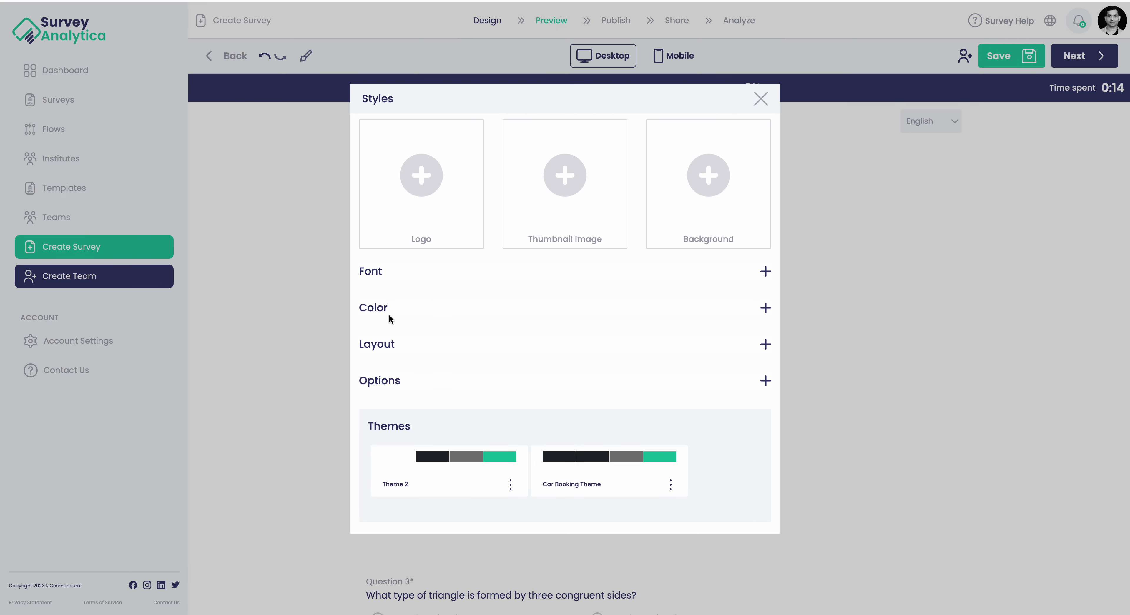
pyautogui.click(379, 381)
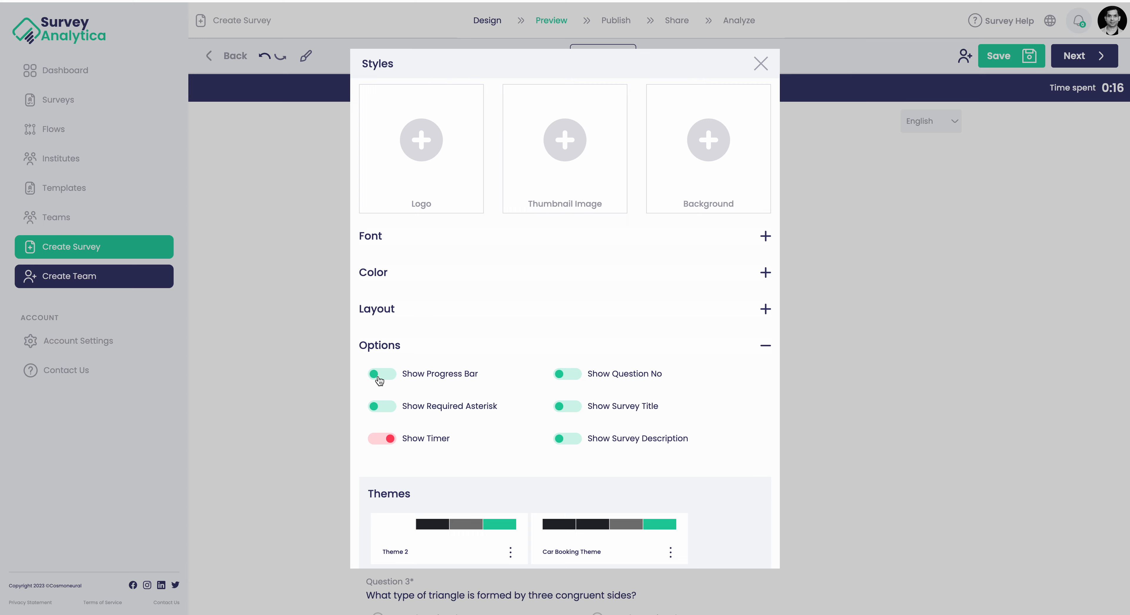
pyautogui.click(382, 311)
pyautogui.click(488, 332)
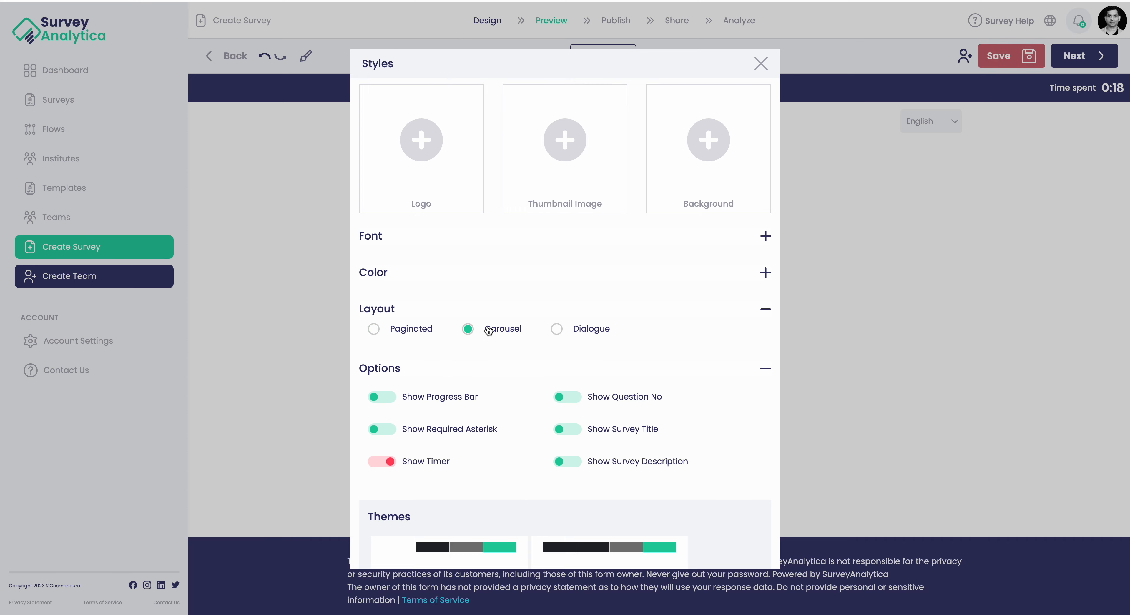
pyautogui.click(569, 337)
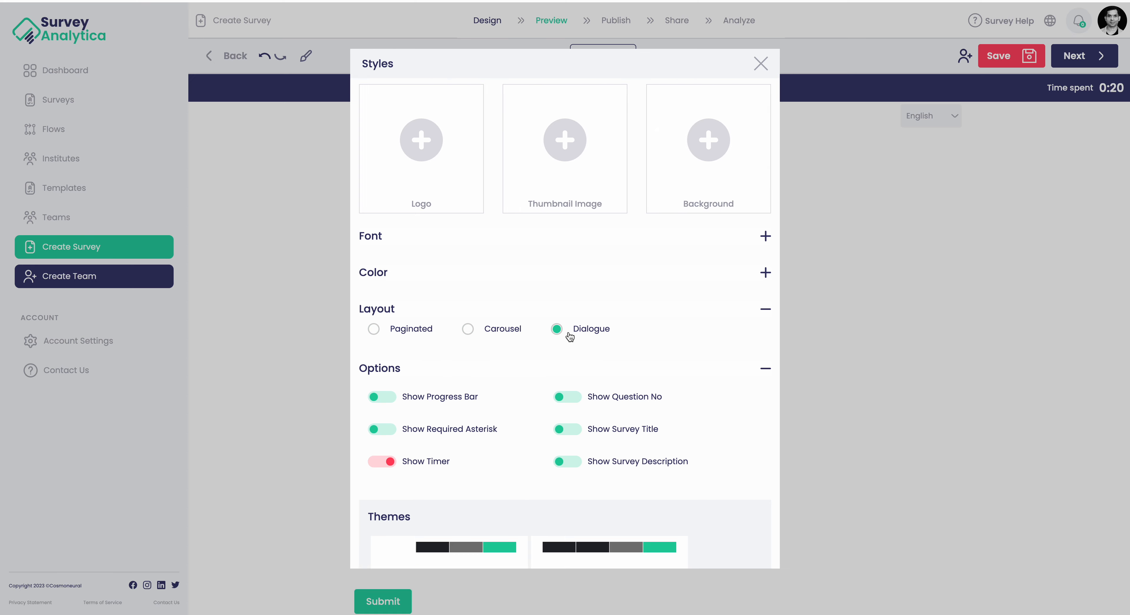
pyautogui.click(760, 64)
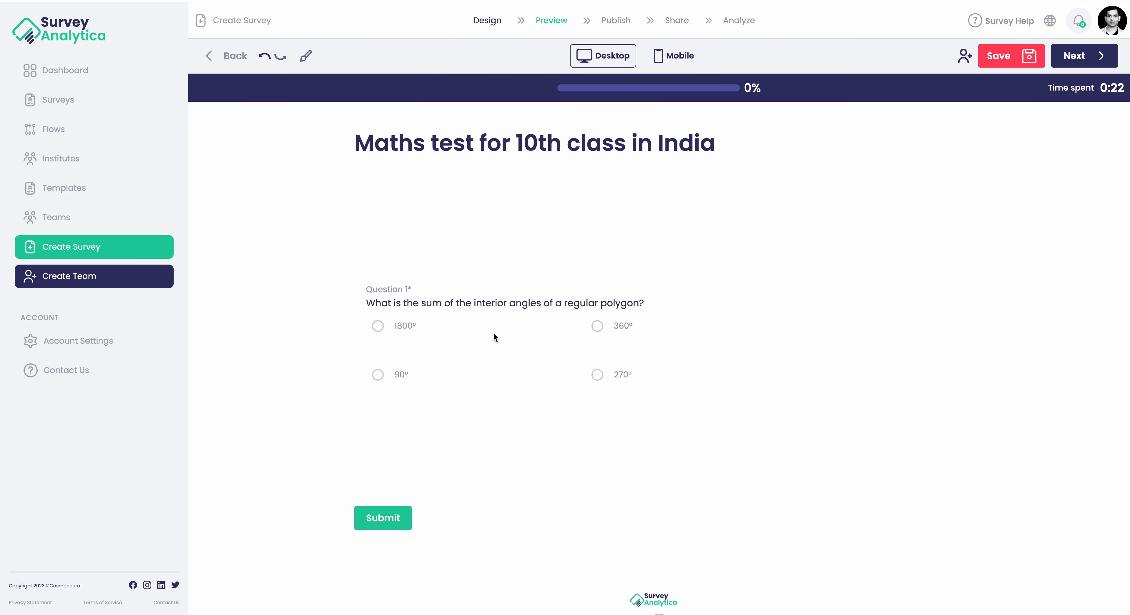
# Test the preview by answering the first questions with 90°, 24 cm and Equilateral Triangle, and check the mobile view
pyautogui.click(406, 373)
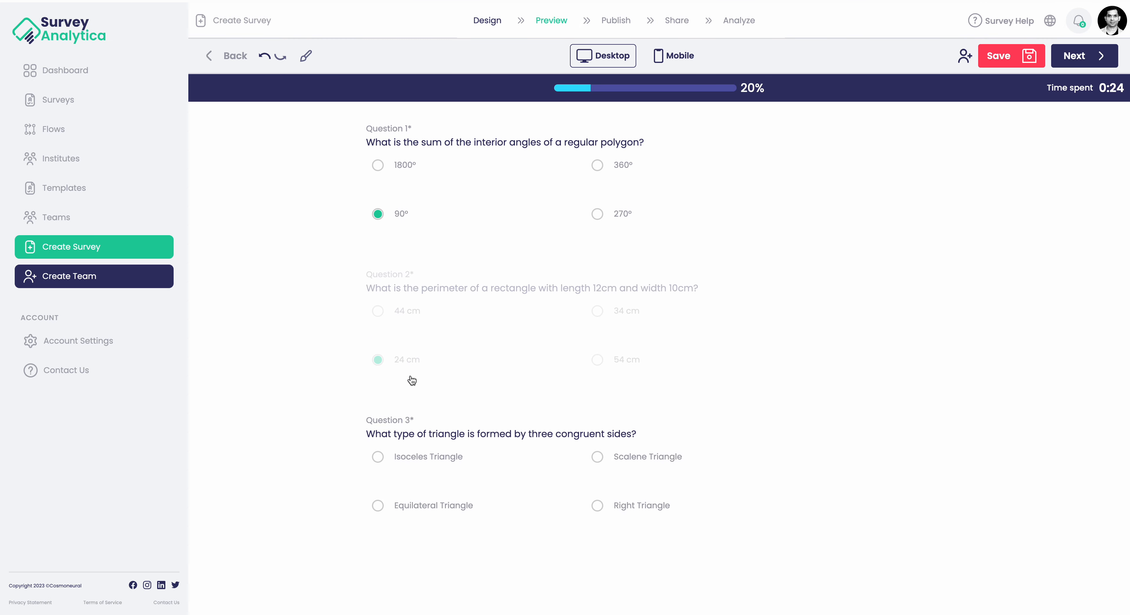
pyautogui.click(439, 384)
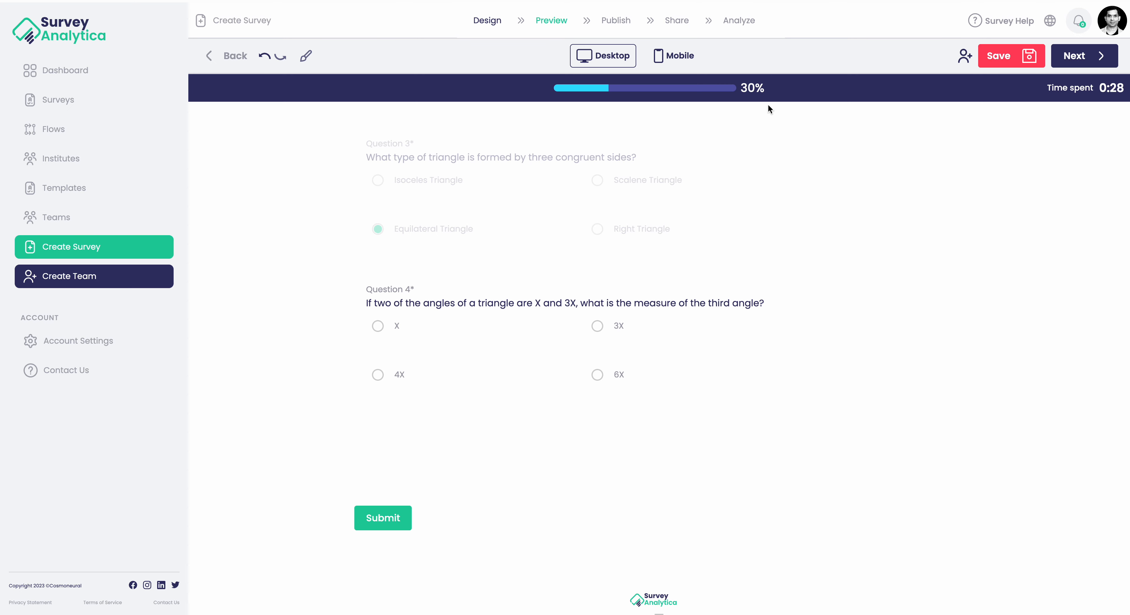
pyautogui.click(674, 56)
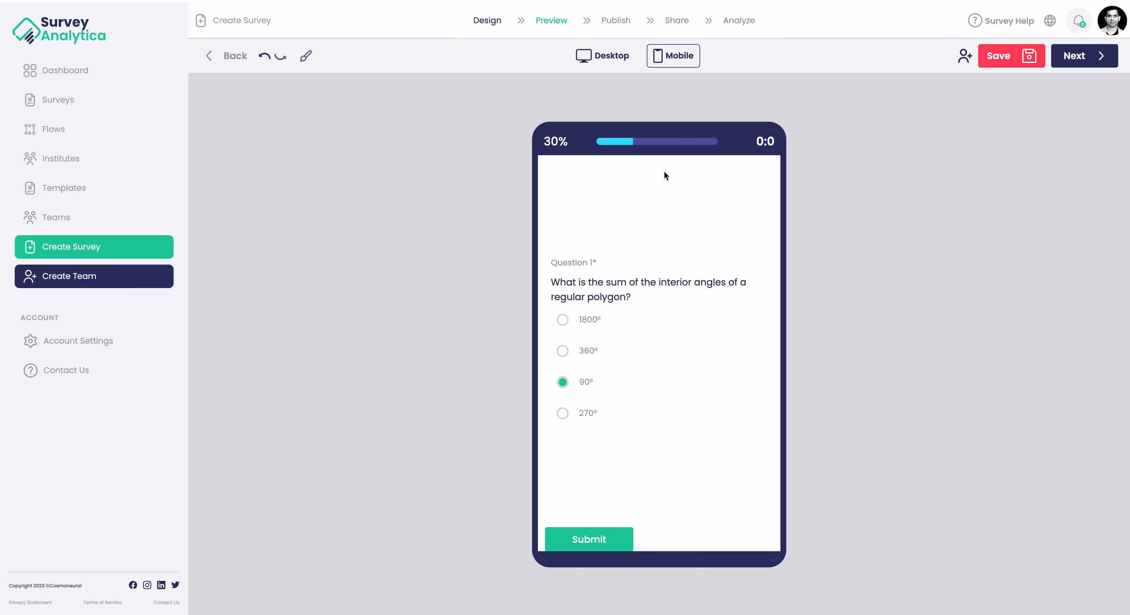
pyautogui.scroll(-4, 652, 293)
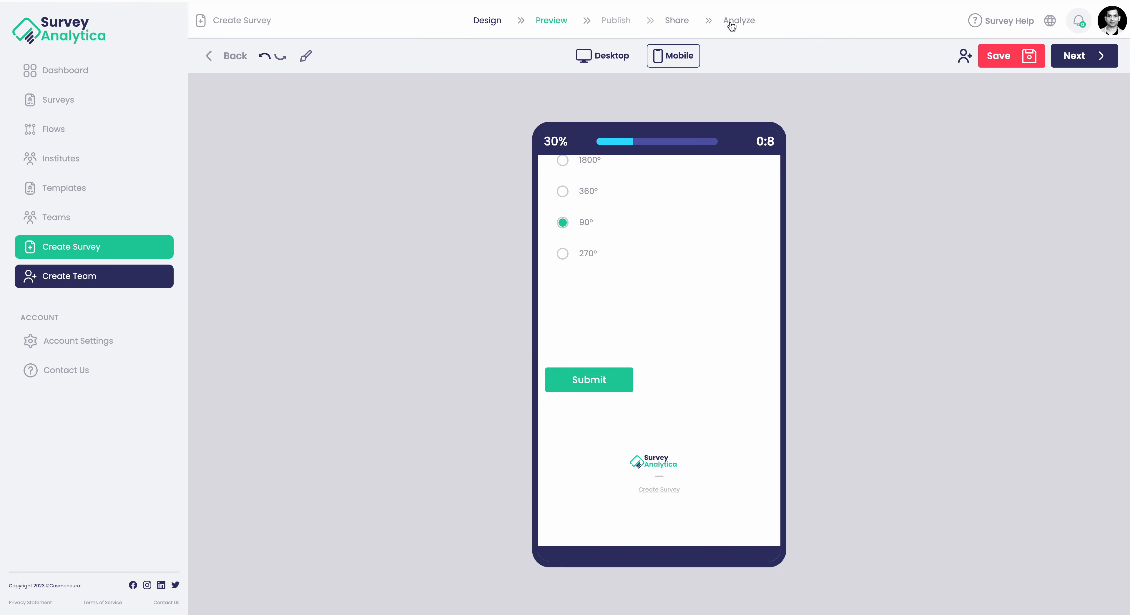
# View the survey's publishing settings and return to the survey design
pyautogui.click(626, 20)
pyautogui.click(622, 393)
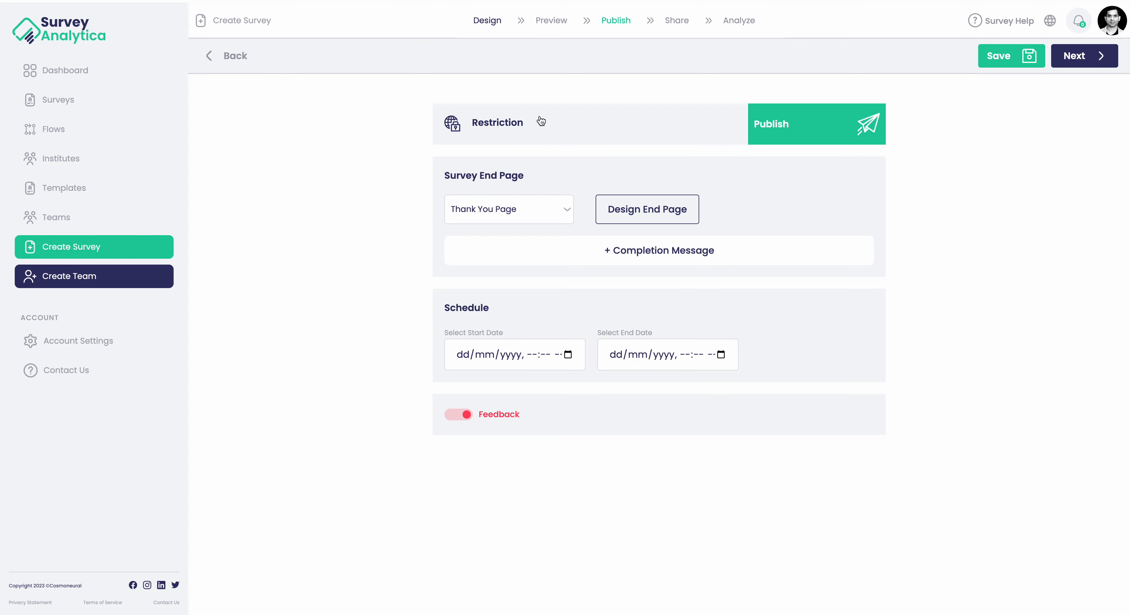
pyautogui.click(495, 21)
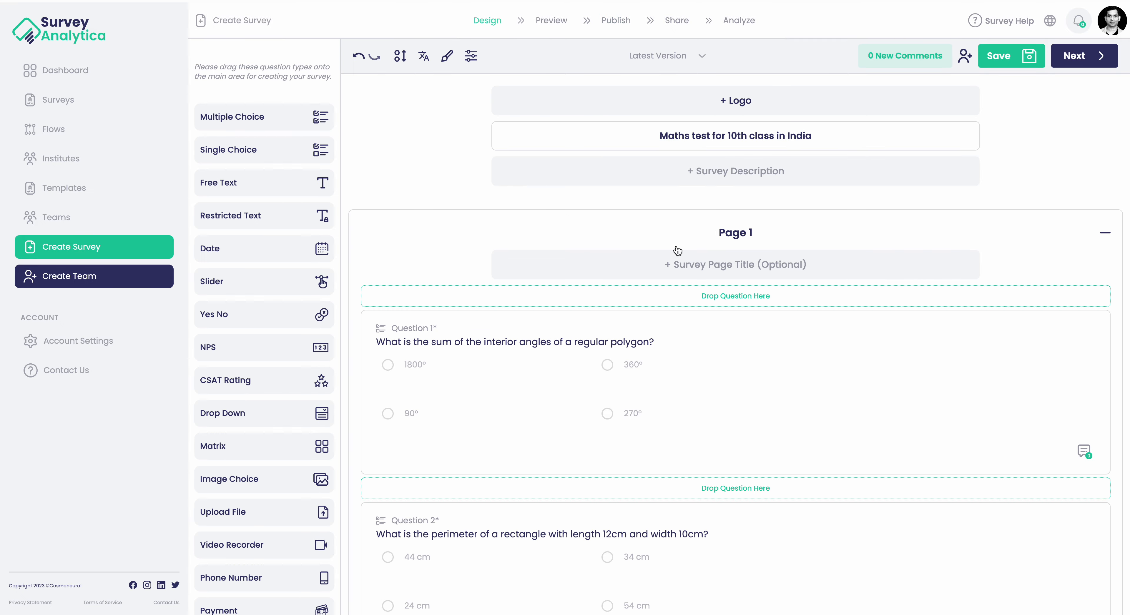
# Start a new rule for Question 1 with 360° as its answer
pyautogui.click(741, 425)
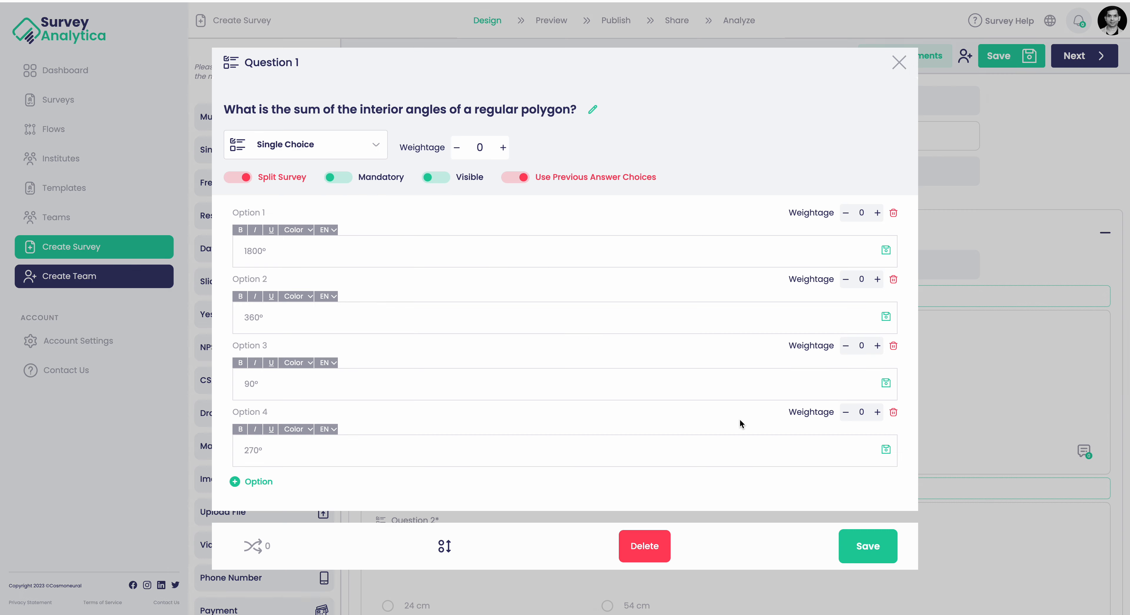
pyautogui.click(254, 546)
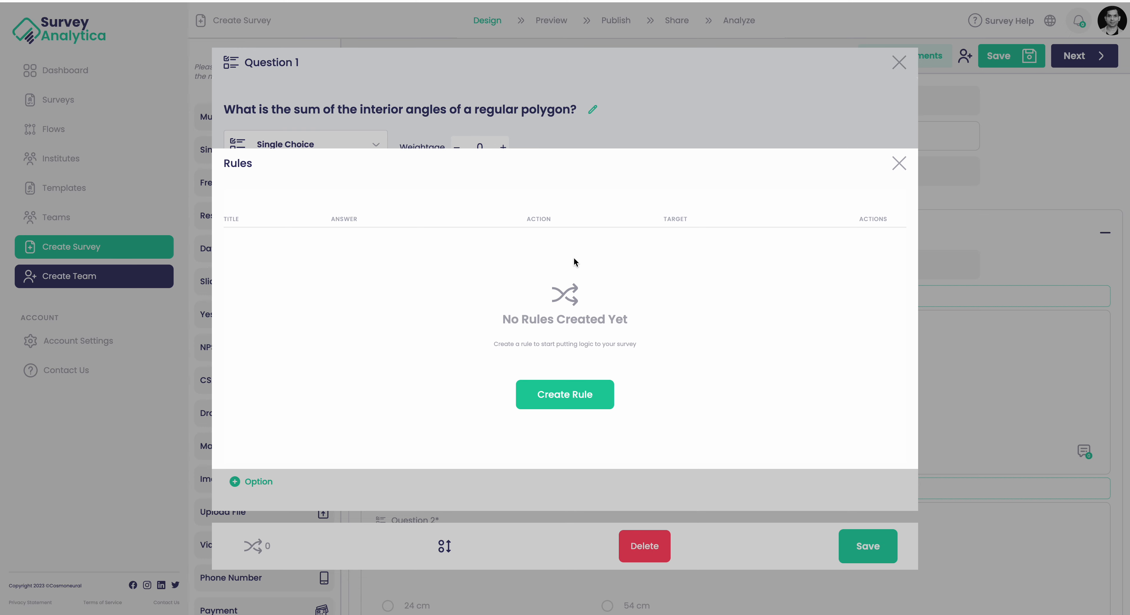
pyautogui.click(559, 397)
pyautogui.click(540, 293)
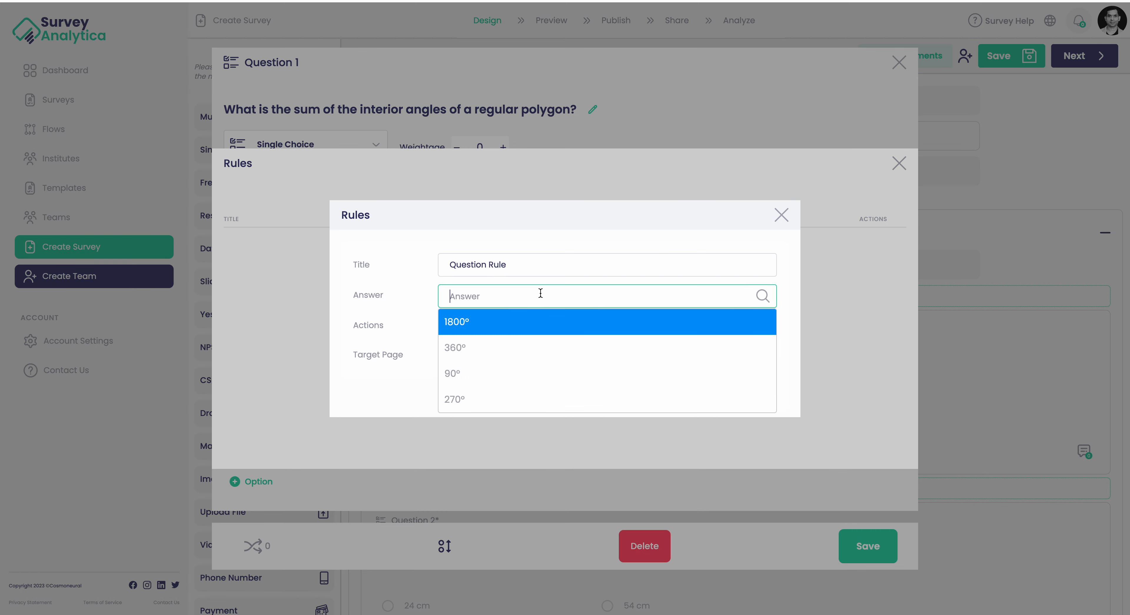
pyautogui.click(487, 354)
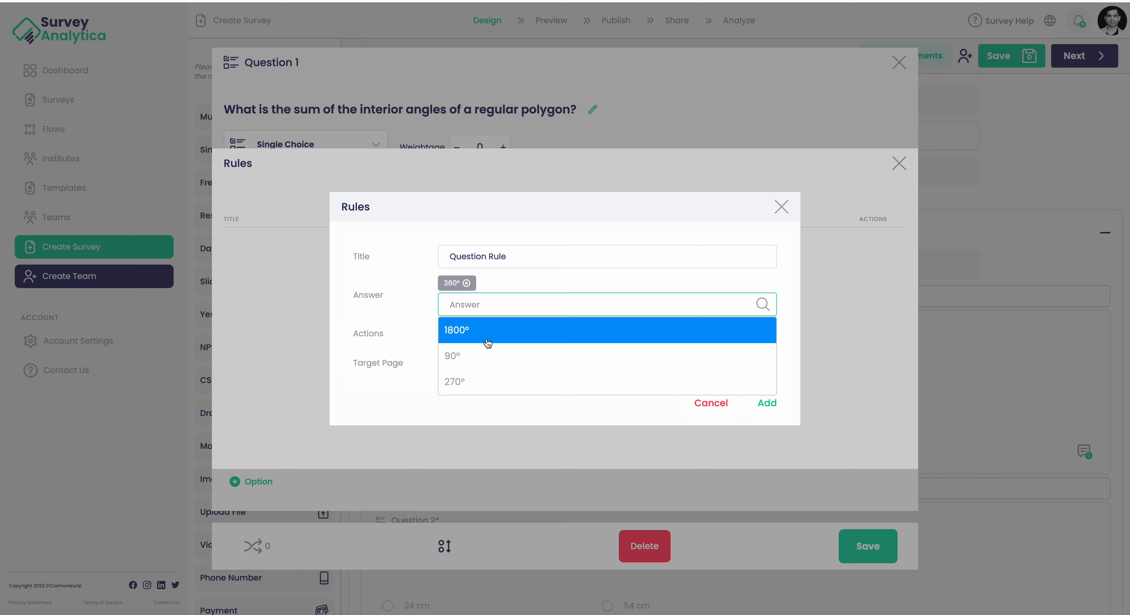
pyautogui.click(785, 295)
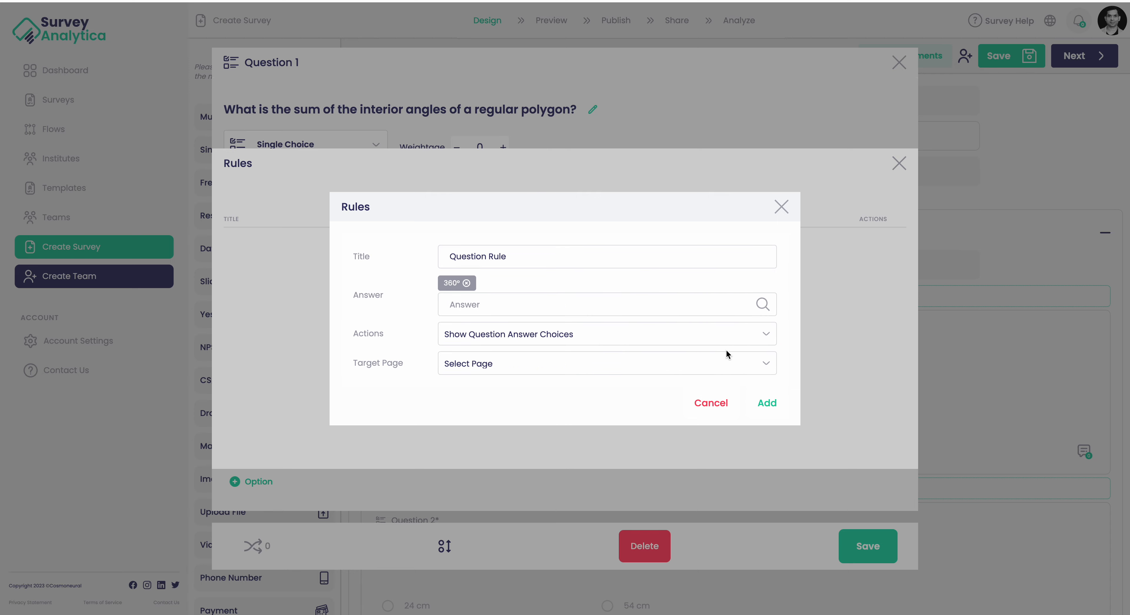
# Examine the actions available for the Question 1 rule, and close the rule and question without saving
pyautogui.click(686, 336)
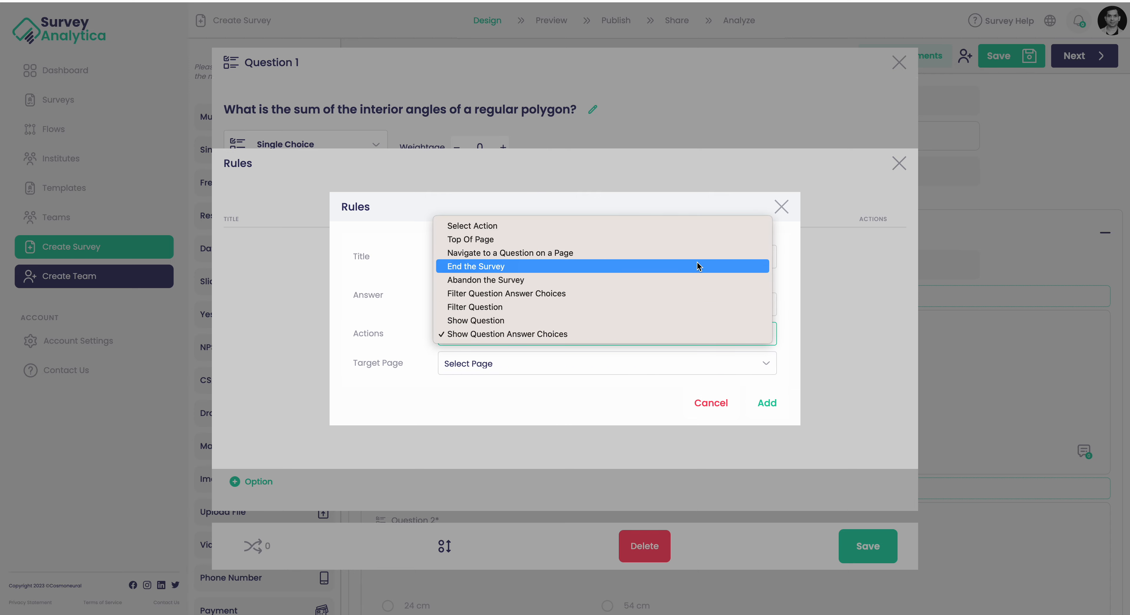
pyautogui.click(788, 287)
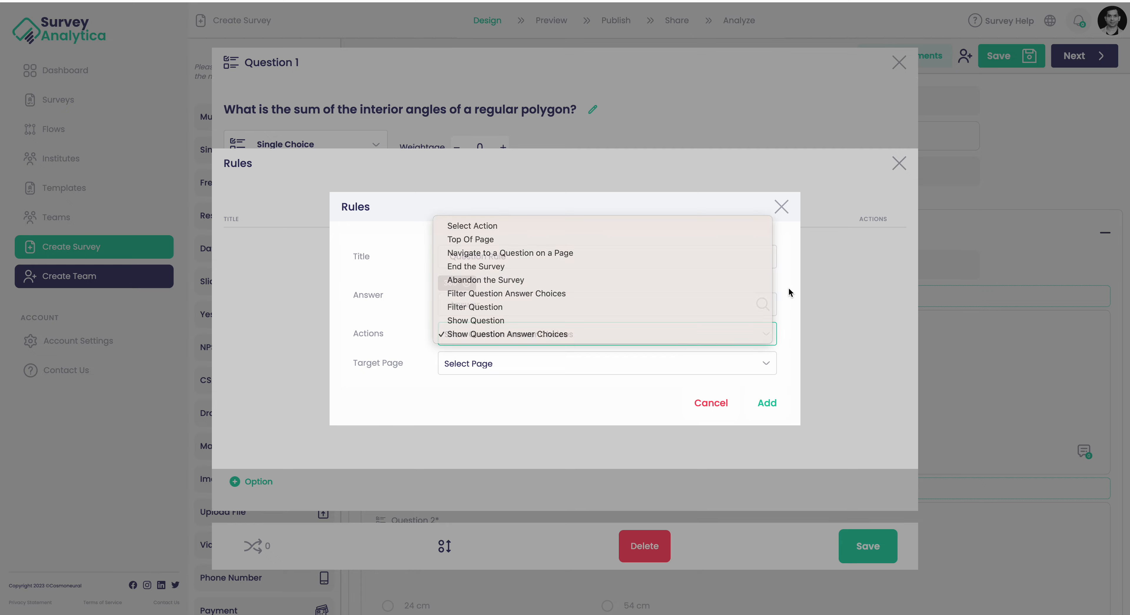
pyautogui.click(780, 208)
pyautogui.click(899, 165)
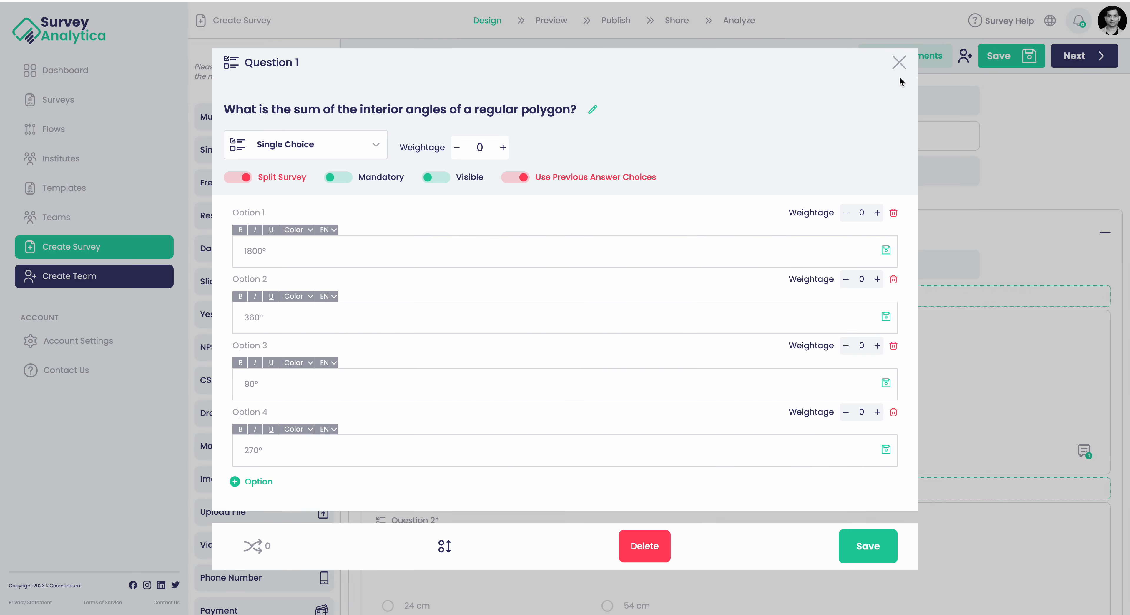
pyautogui.click(898, 63)
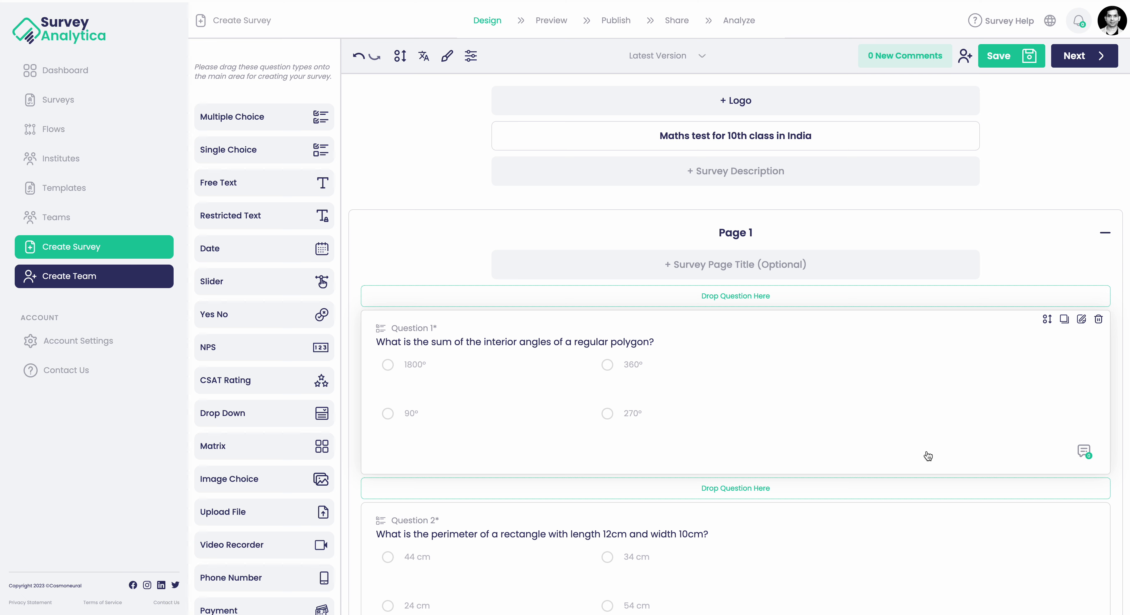
pyautogui.scroll(-1, 928, 456)
pyautogui.scroll(-3, 927, 456)
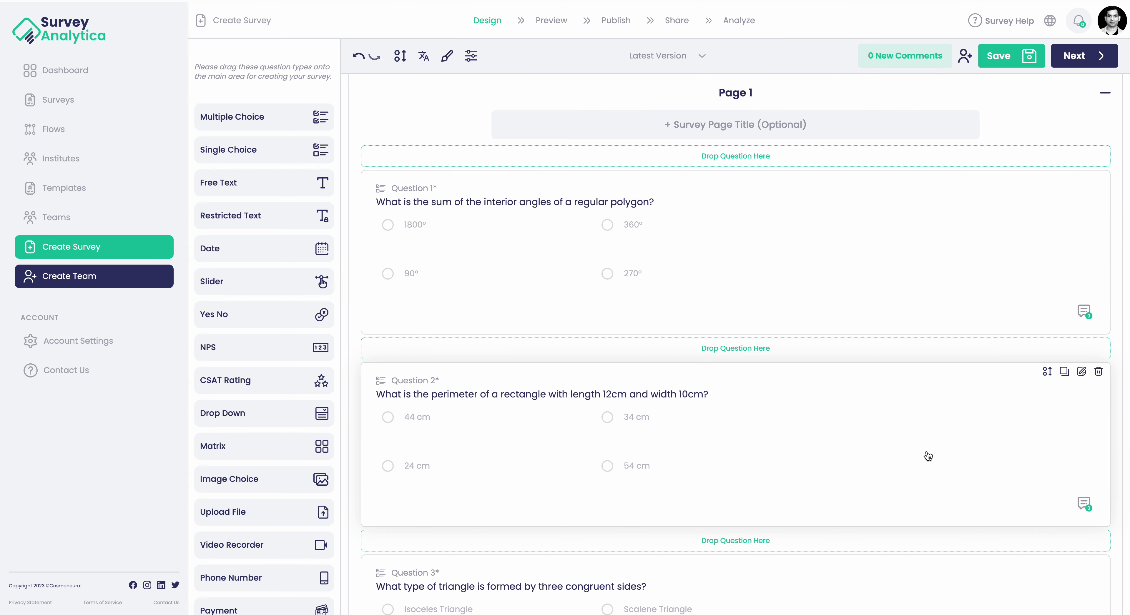
pyautogui.scroll(-13, 899, 420)
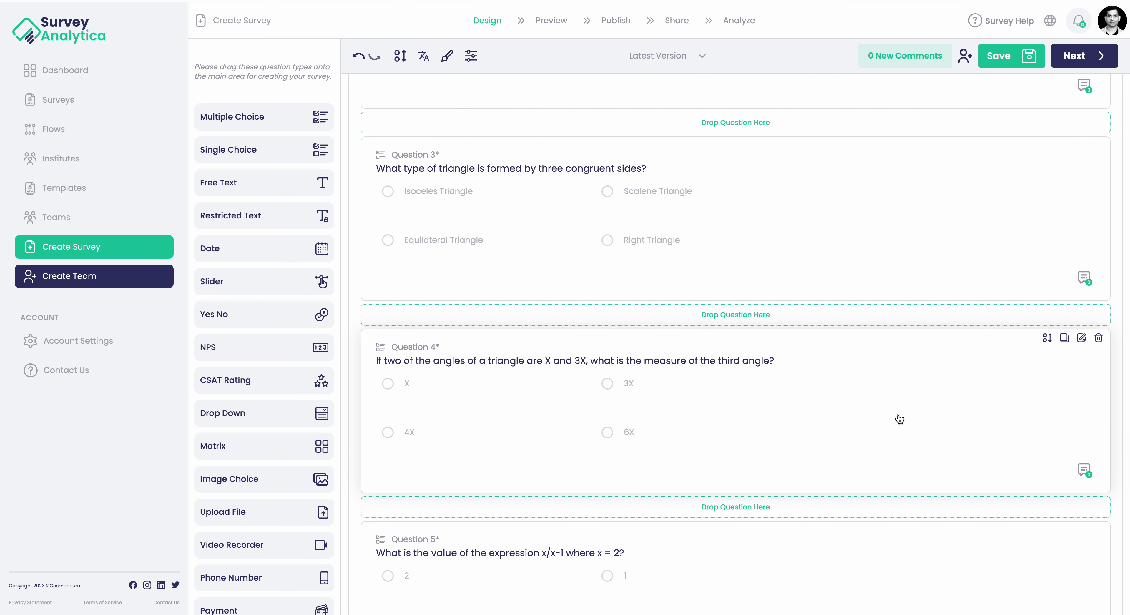
pyautogui.scroll(-5, 901, 413)
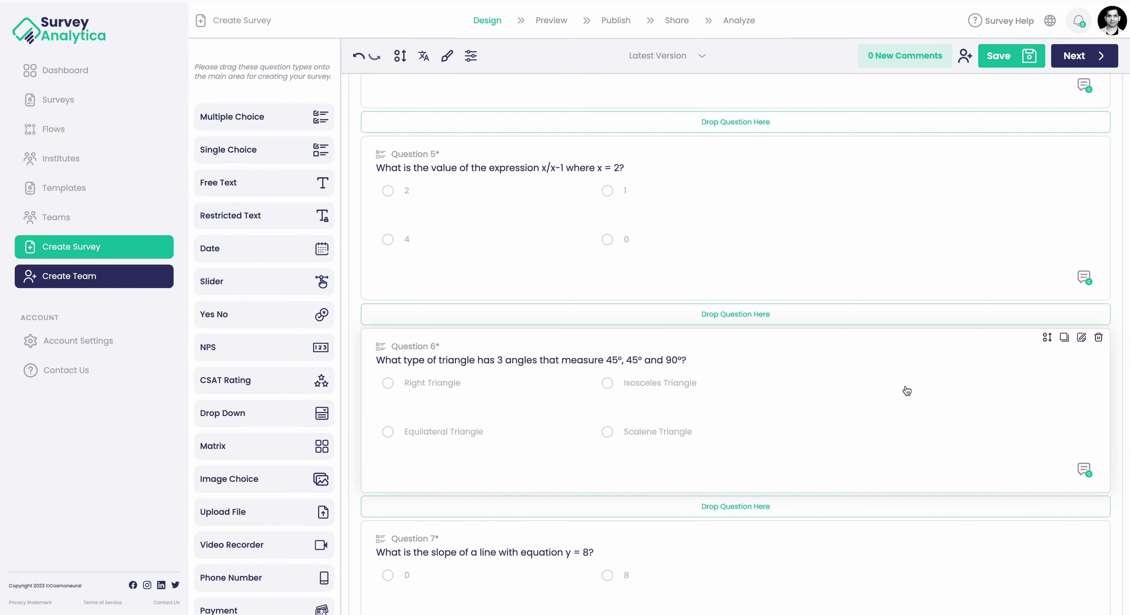
pyautogui.scroll(20, 906, 391)
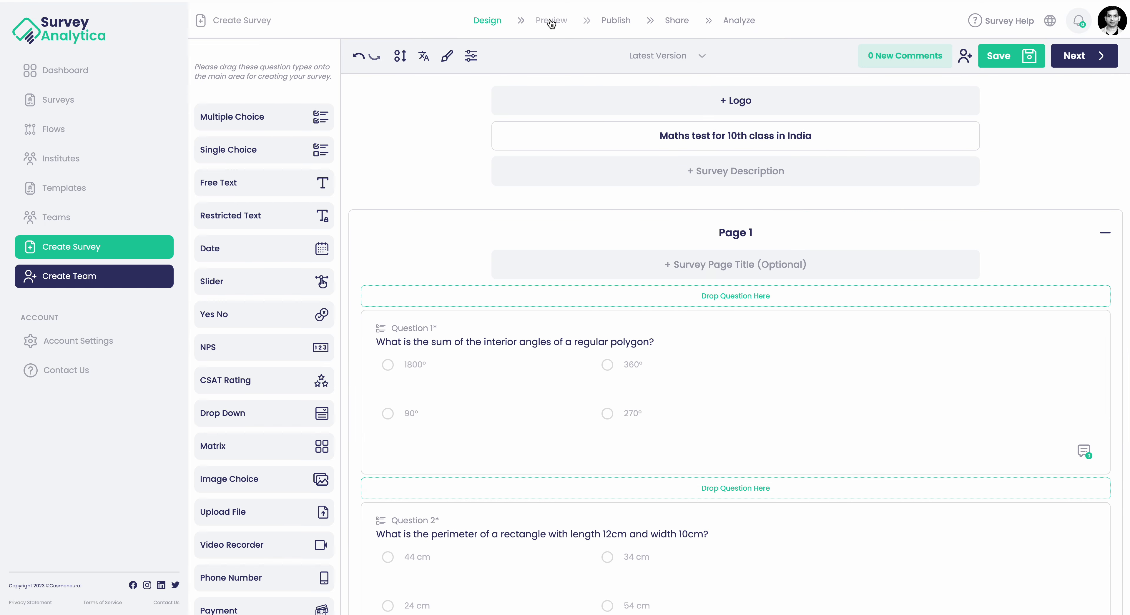
# Examine the restriction types available in the survey's publishing settings and close the restrictions without adding one
pyautogui.click(551, 22)
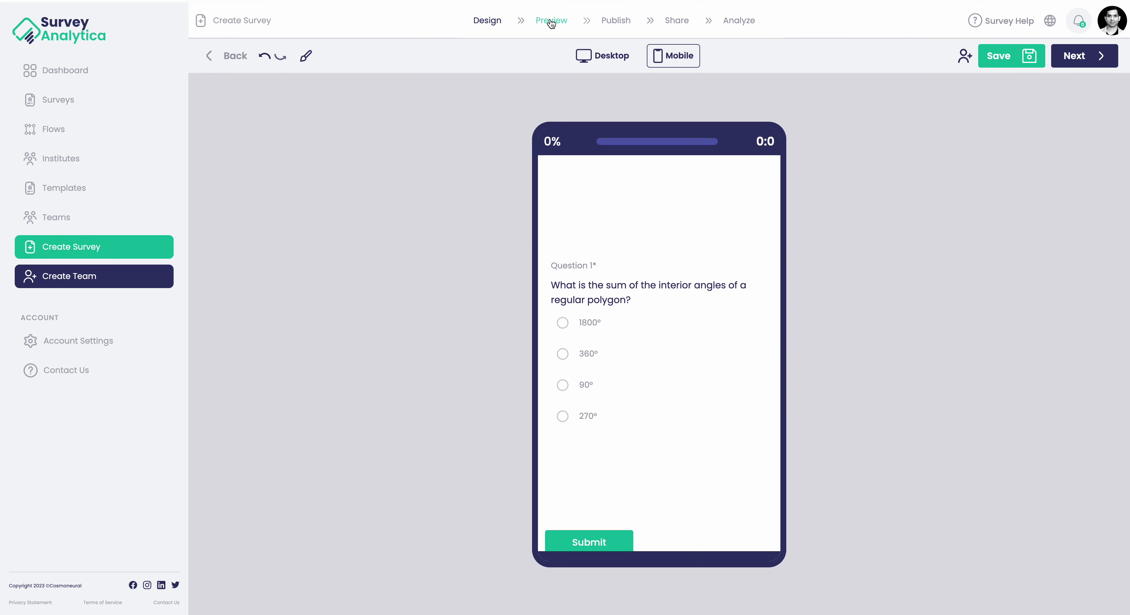
pyautogui.click(610, 23)
pyautogui.click(545, 117)
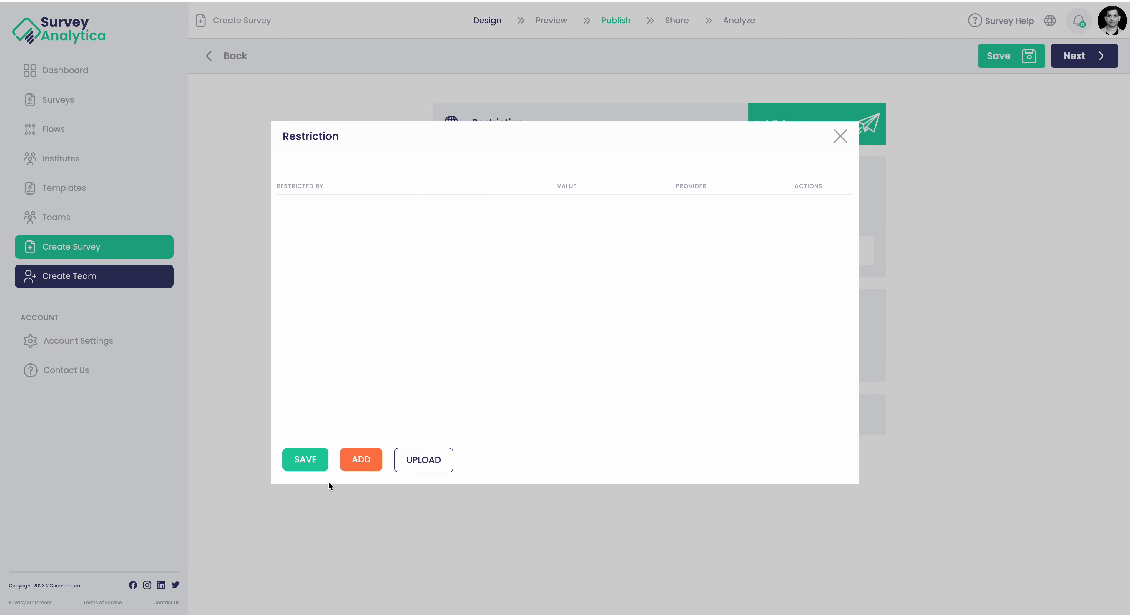
pyautogui.click(360, 458)
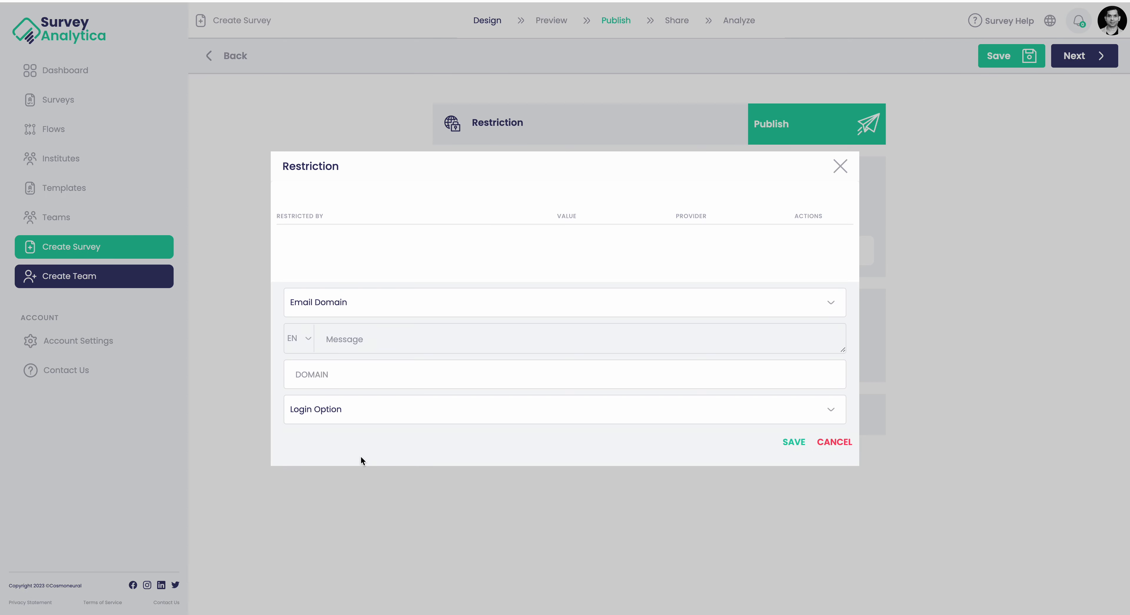
pyautogui.click(400, 306)
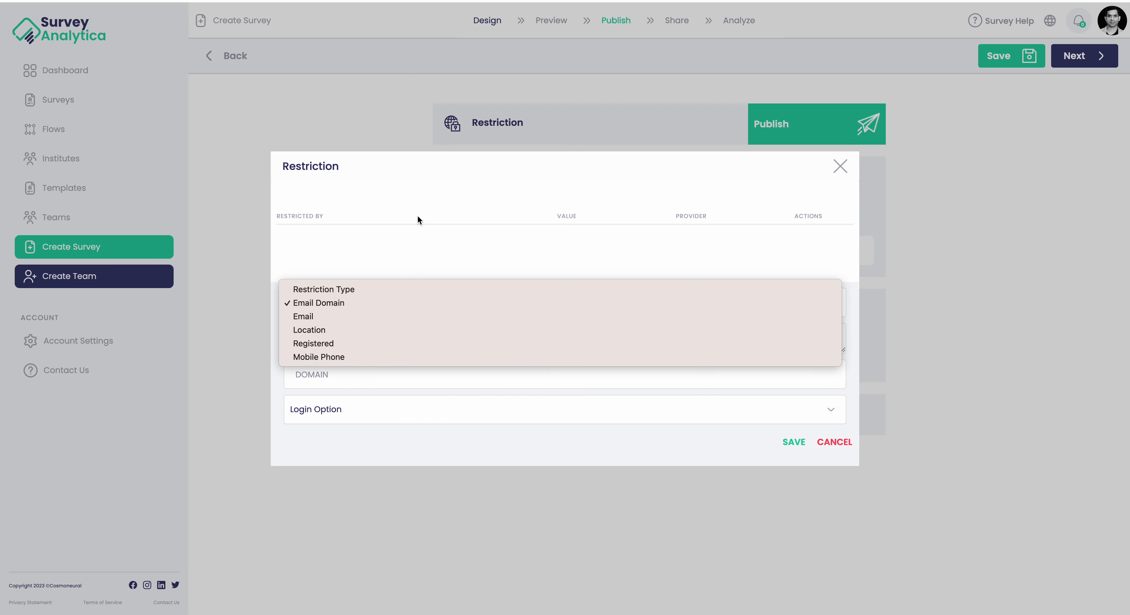
pyautogui.click(410, 245)
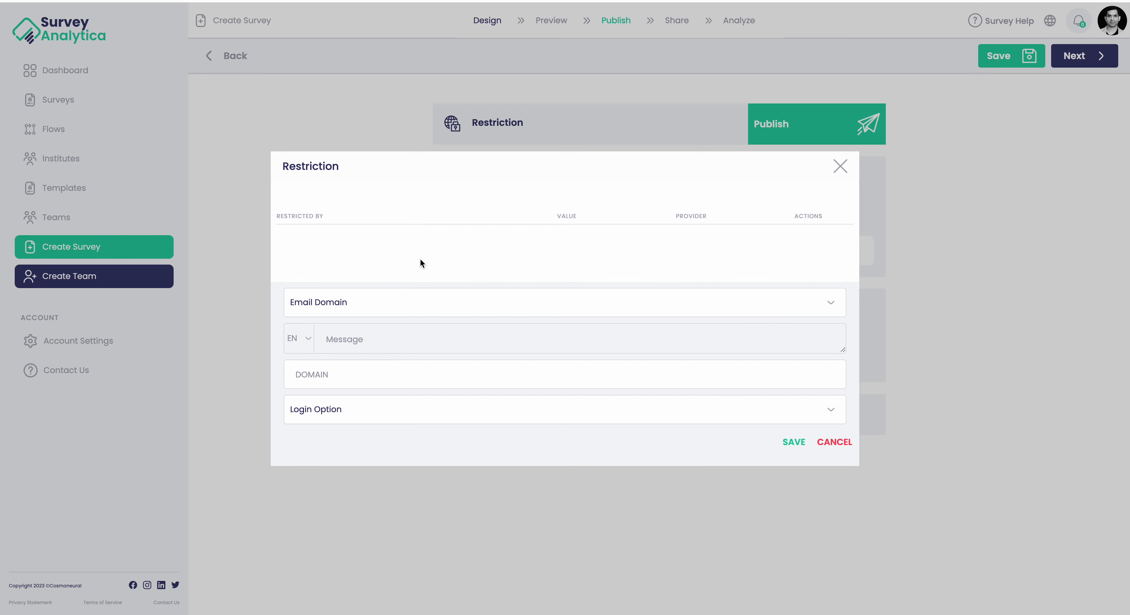
pyautogui.click(840, 167)
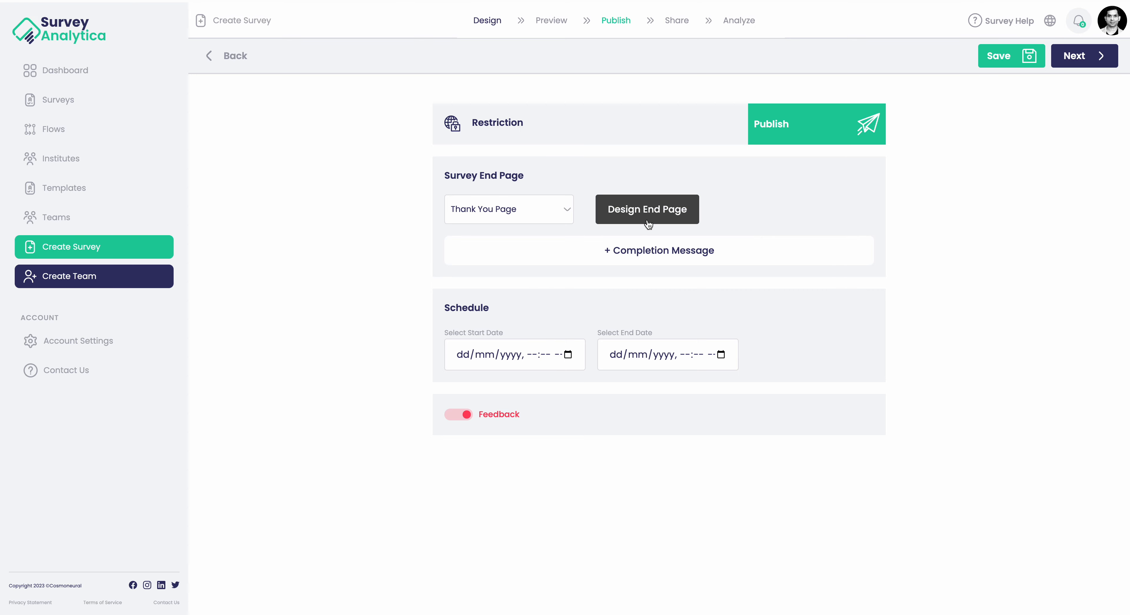
# Set the survey end page to Survey Results, then review the end page design and close it without saving
pyautogui.click(544, 208)
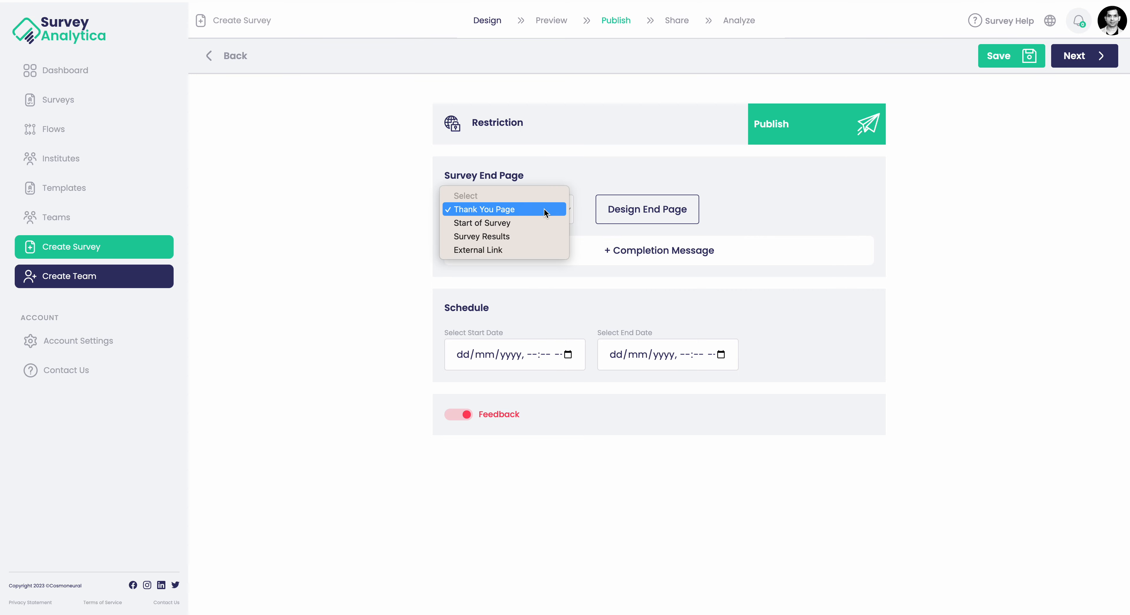
pyautogui.click(533, 242)
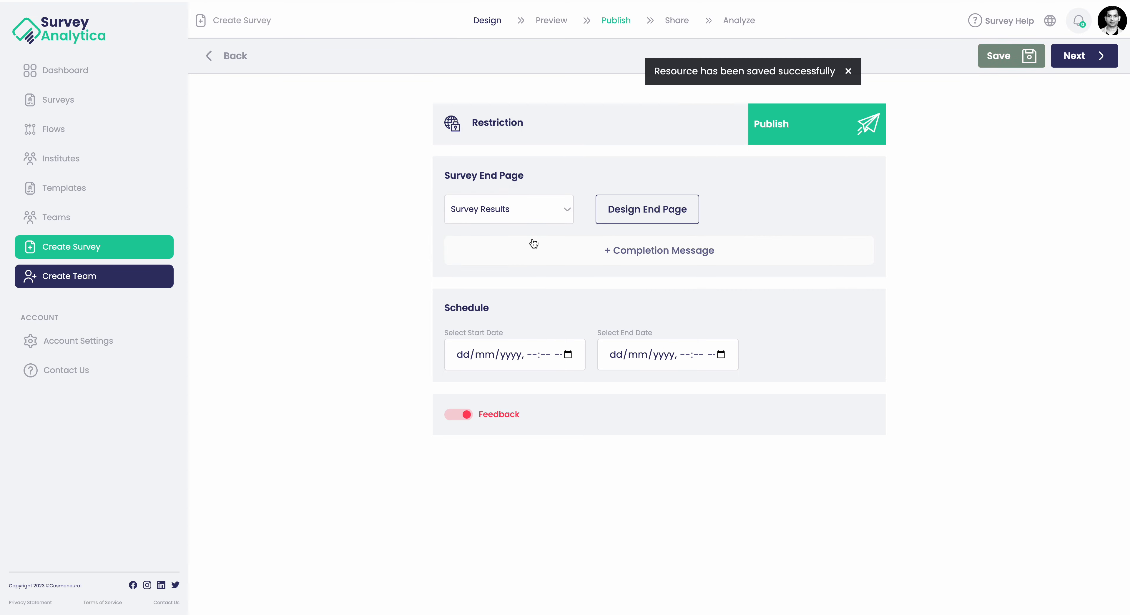
pyautogui.click(625, 218)
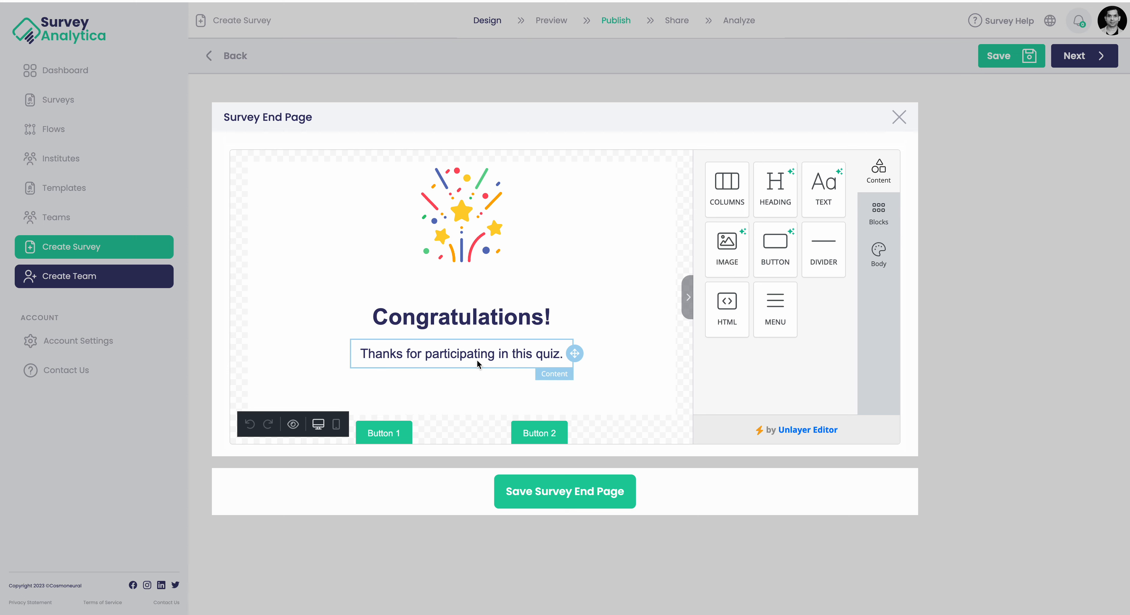
pyautogui.scroll(-2, 561, 329)
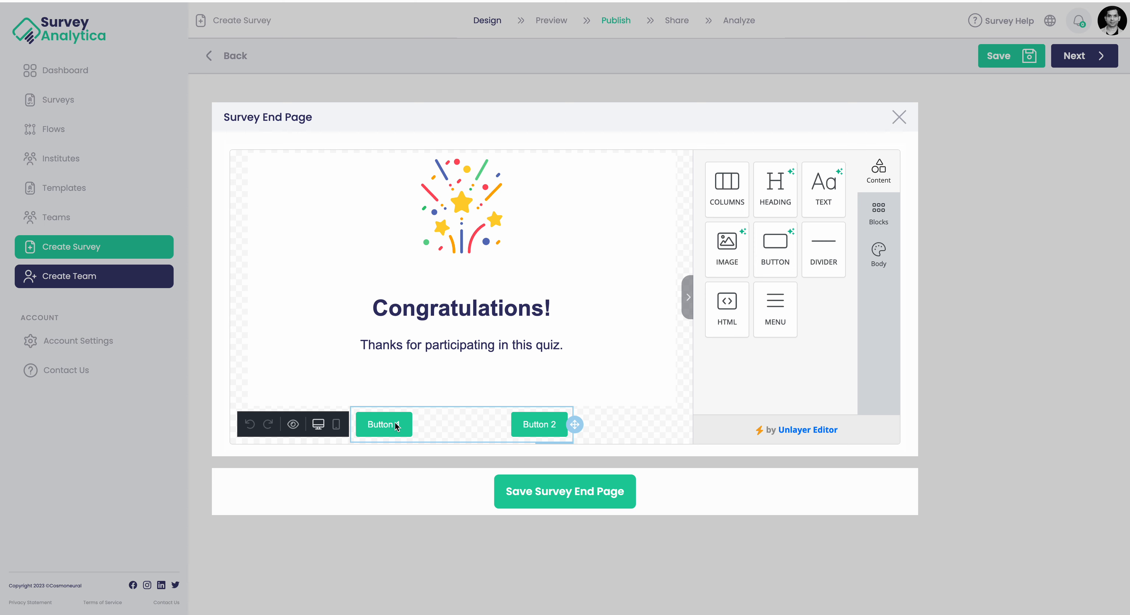
pyautogui.scroll(2, 457, 358)
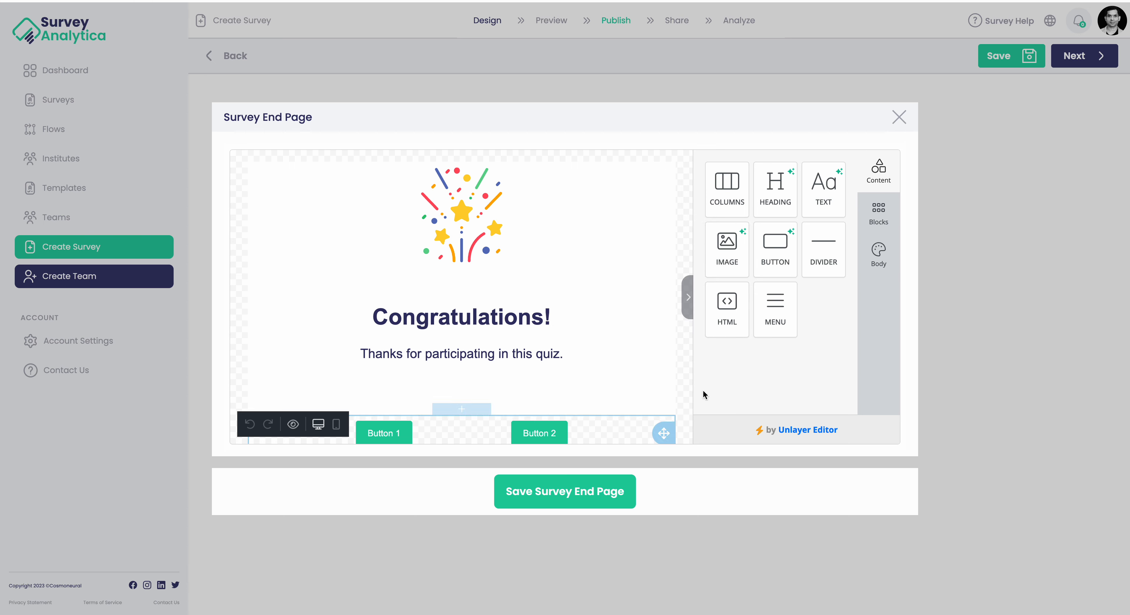
pyautogui.click(899, 116)
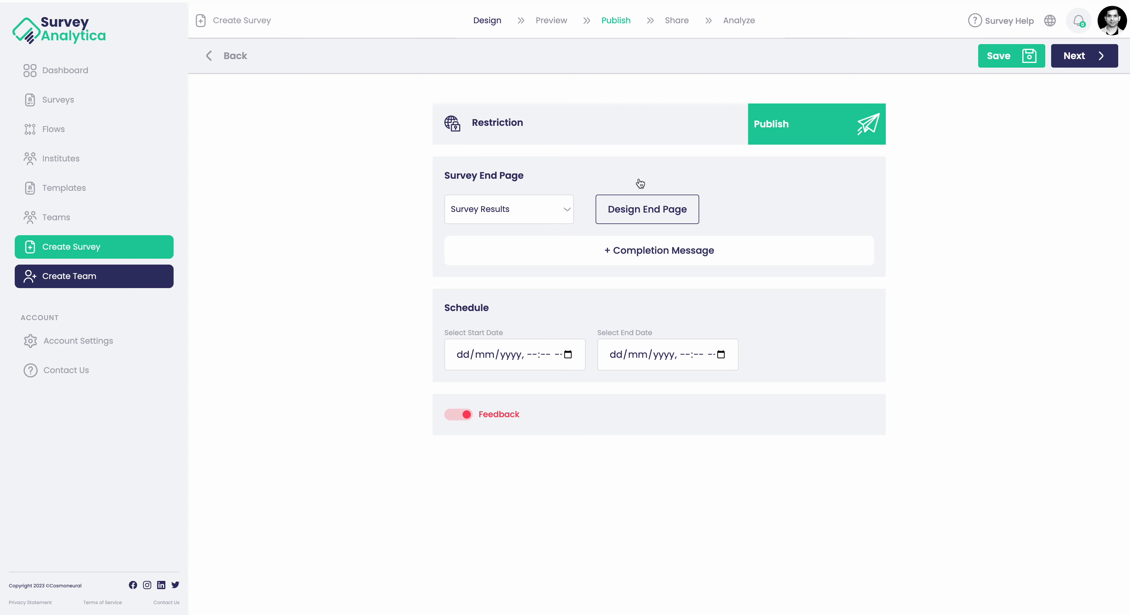
# Publish the survey and create an Email collector for sharing it
pyautogui.click(780, 126)
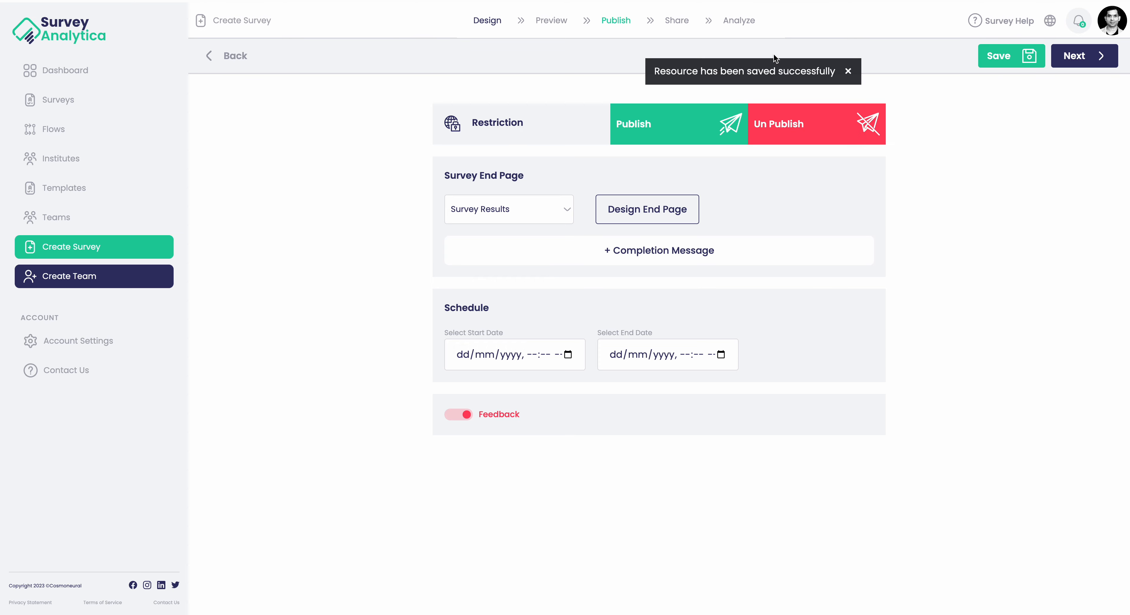
pyautogui.click(671, 25)
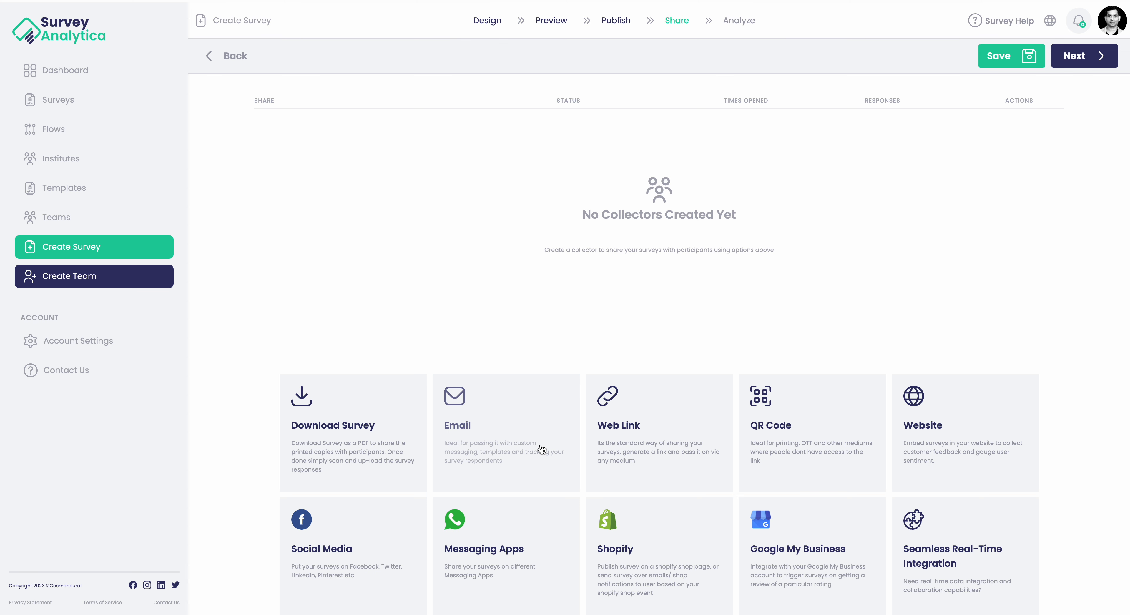
pyautogui.click(487, 427)
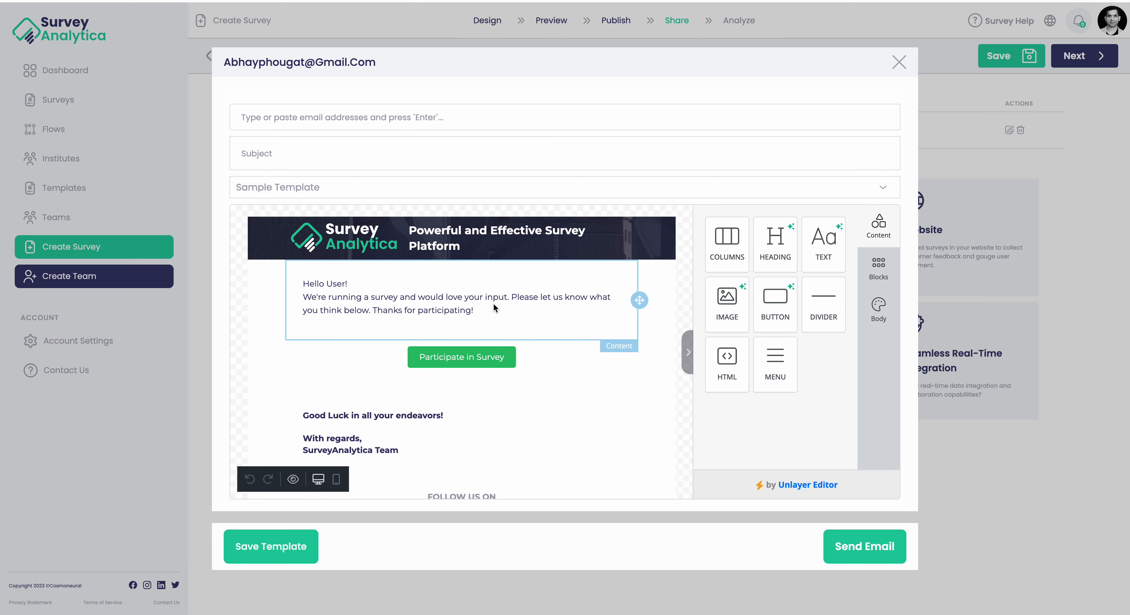
# Compare the Standard Template and Sample Template of the survey invitation email, and close the email without sending it
pyautogui.scroll(-2, 504, 458)
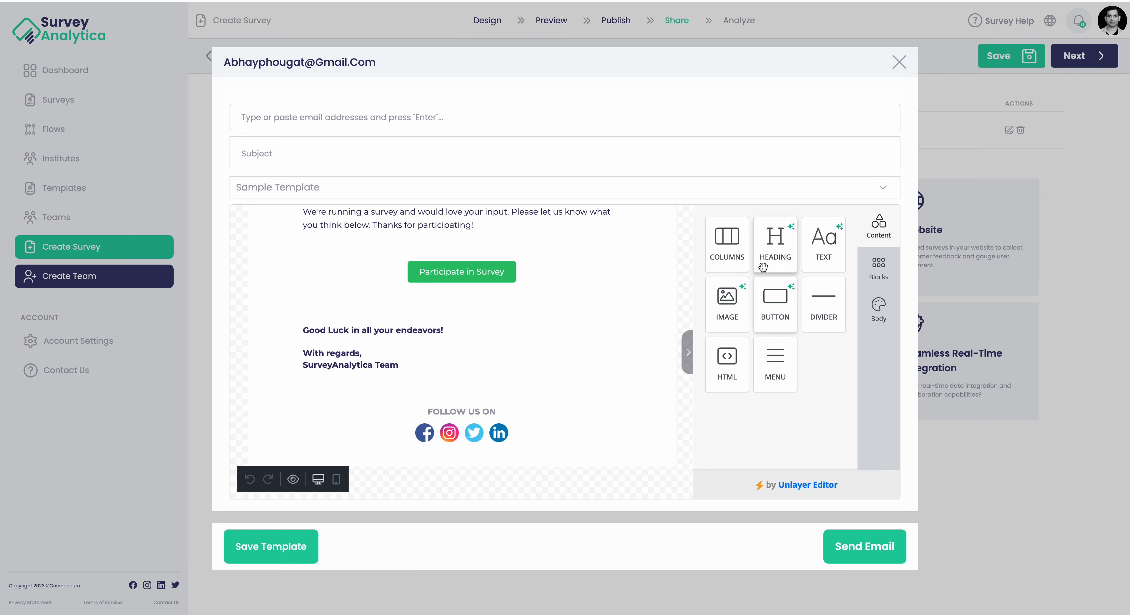
pyautogui.click(783, 188)
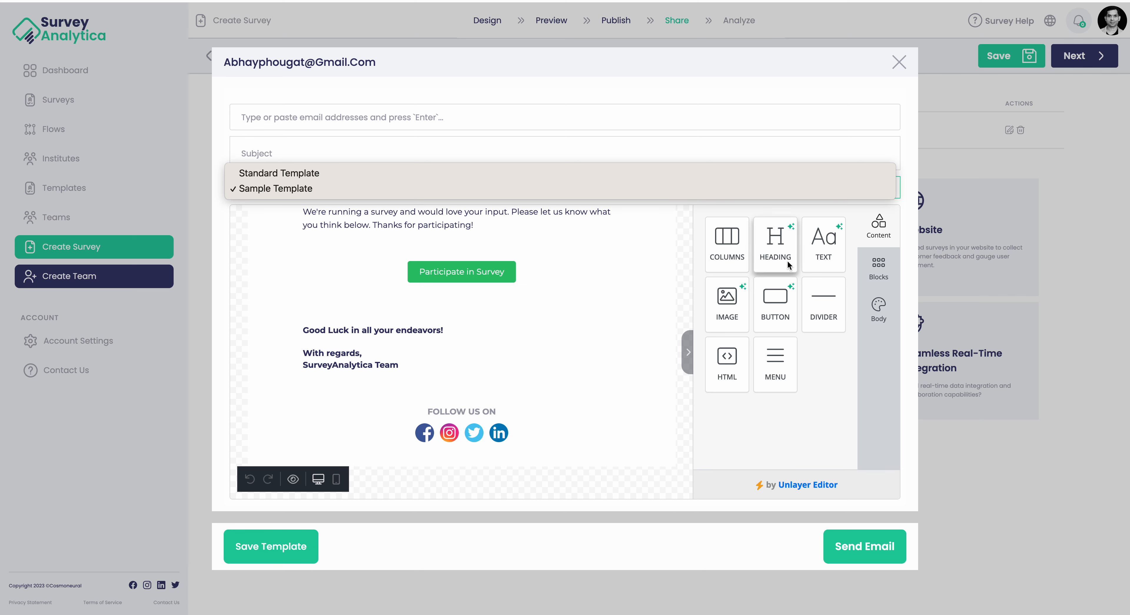
pyautogui.click(913, 147)
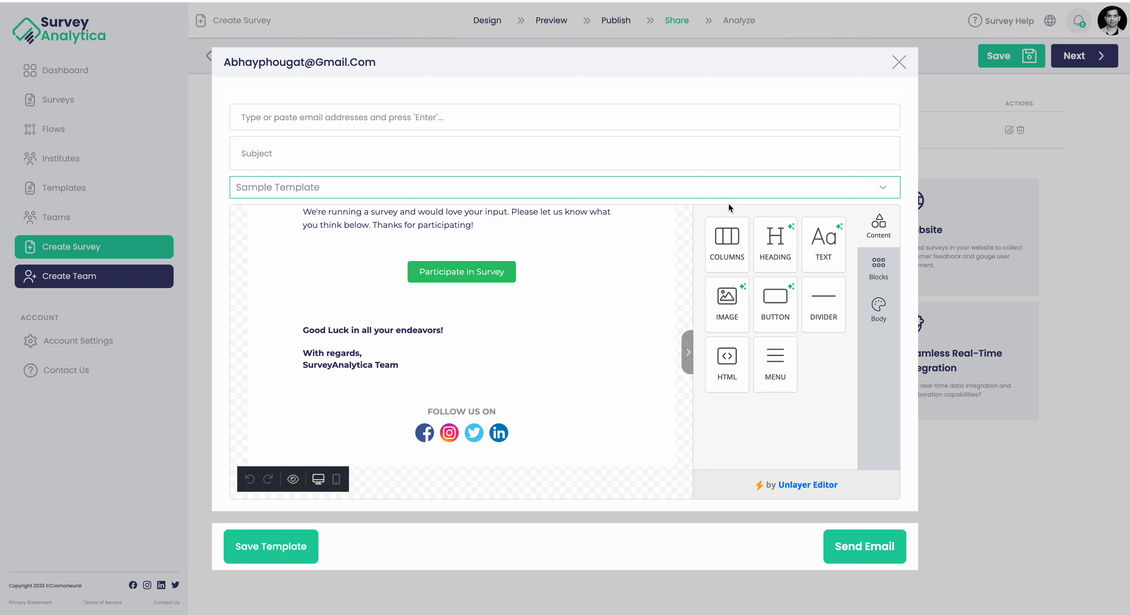
pyautogui.click(739, 191)
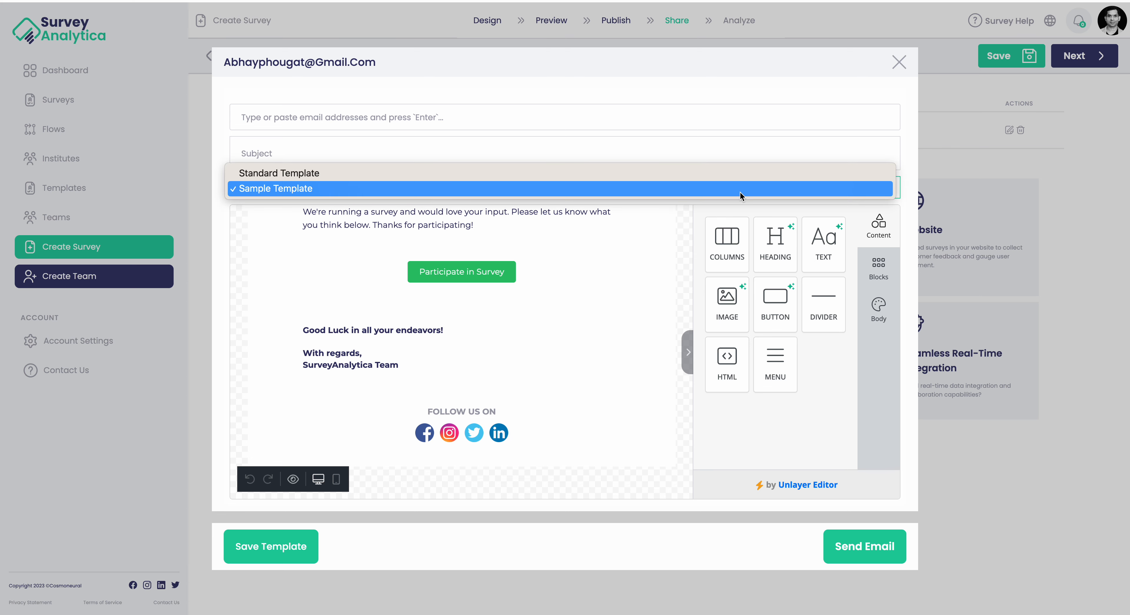
pyautogui.click(741, 177)
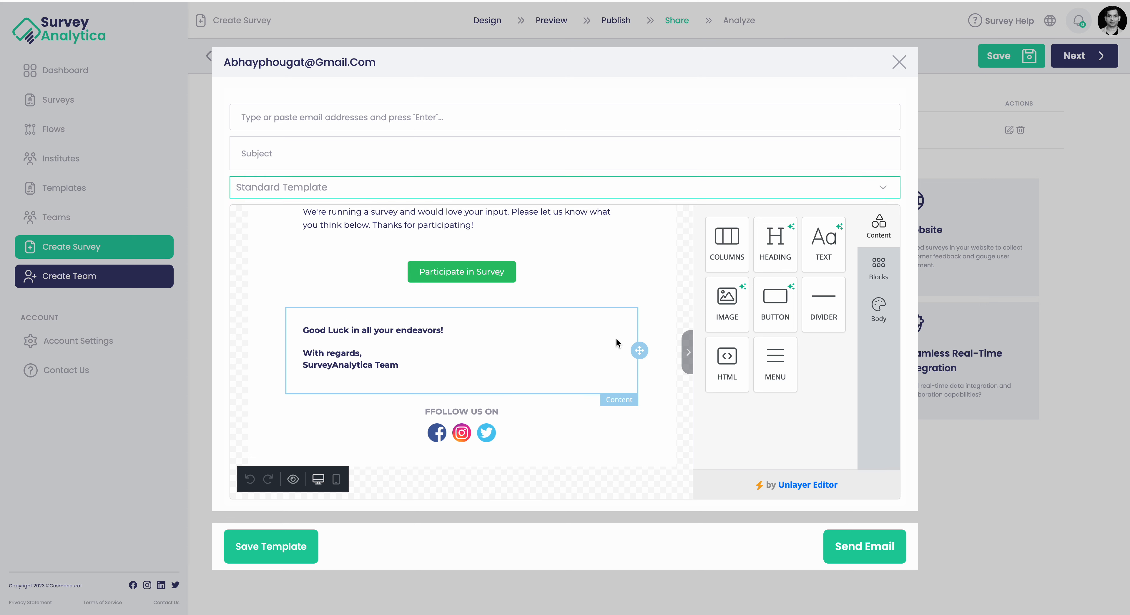
pyautogui.click(621, 184)
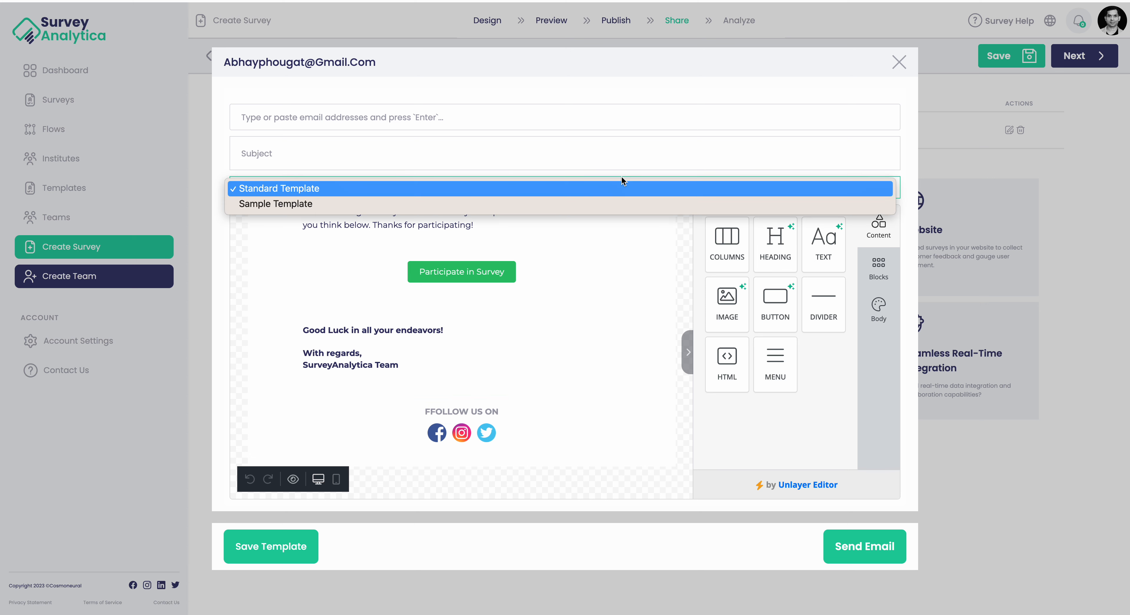
pyautogui.click(506, 202)
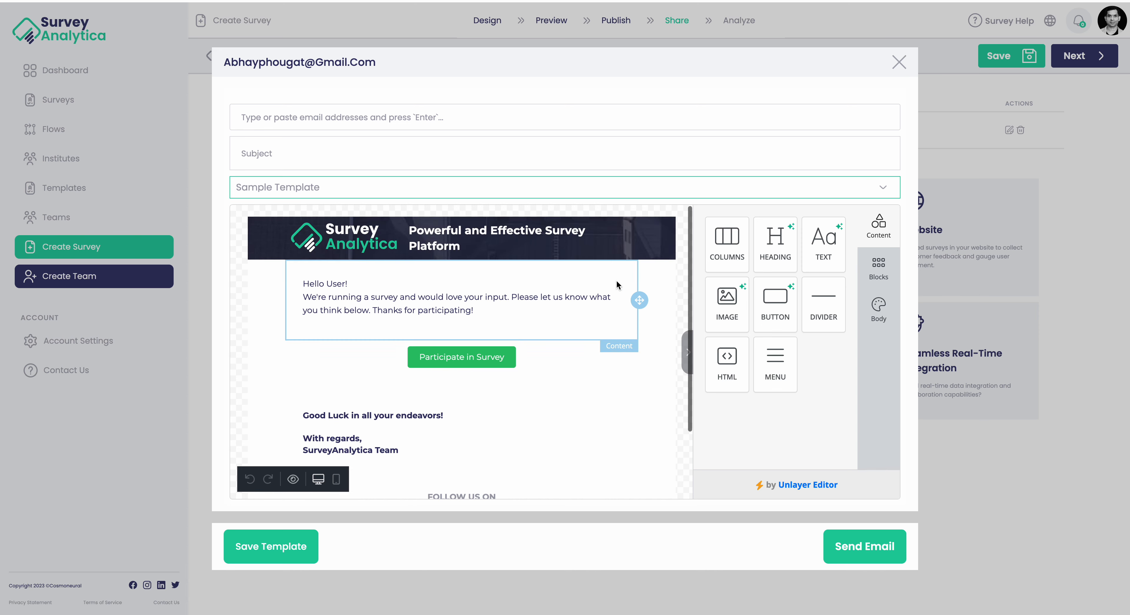
pyautogui.click(582, 184)
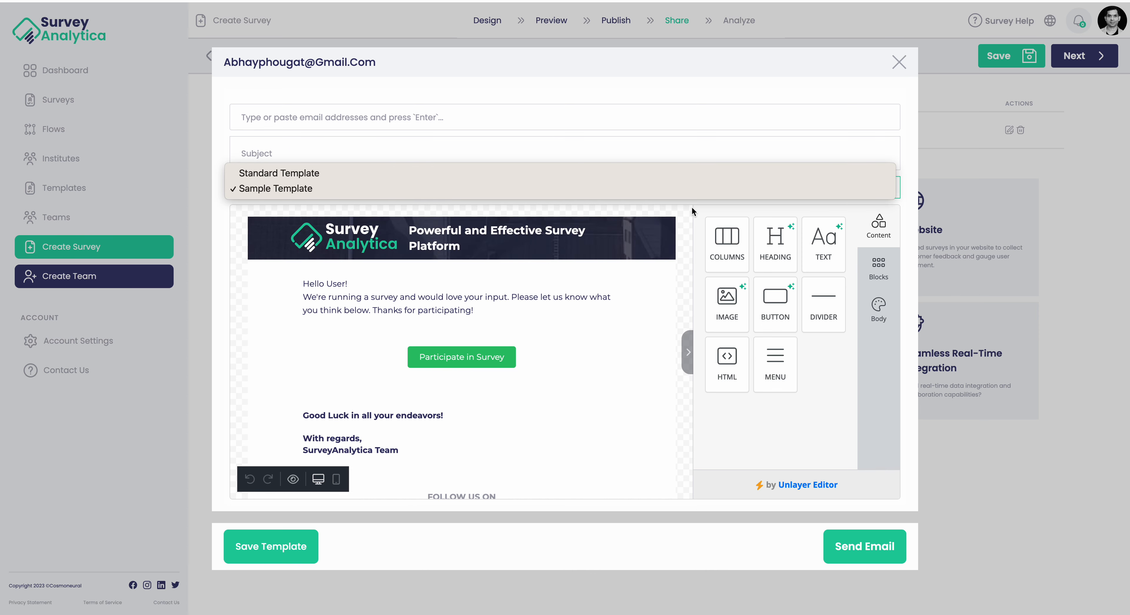
pyautogui.click(907, 199)
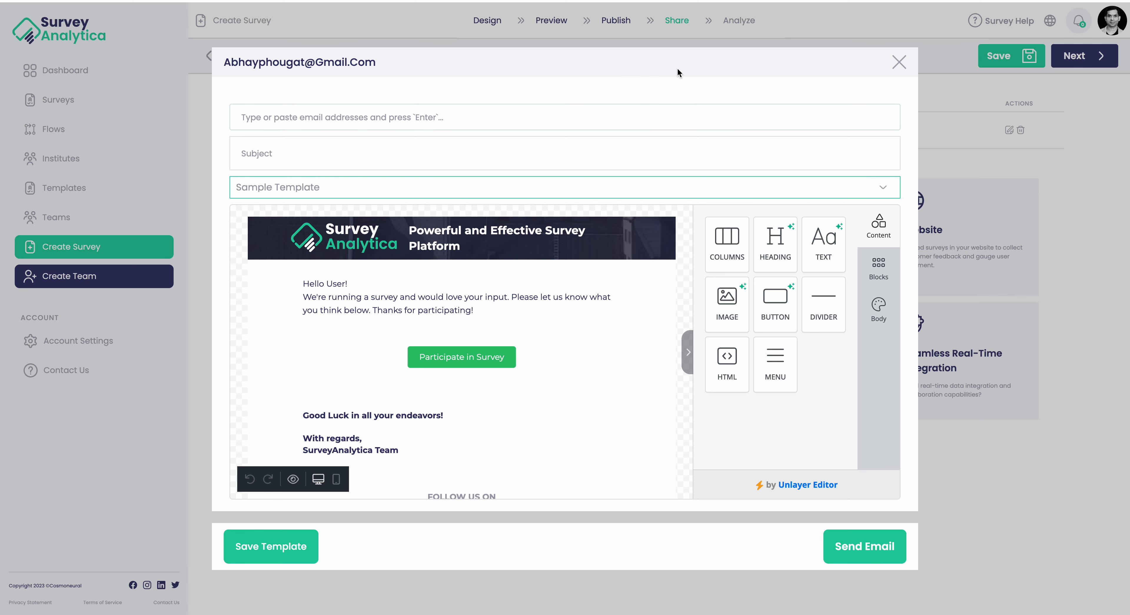
pyautogui.click(904, 66)
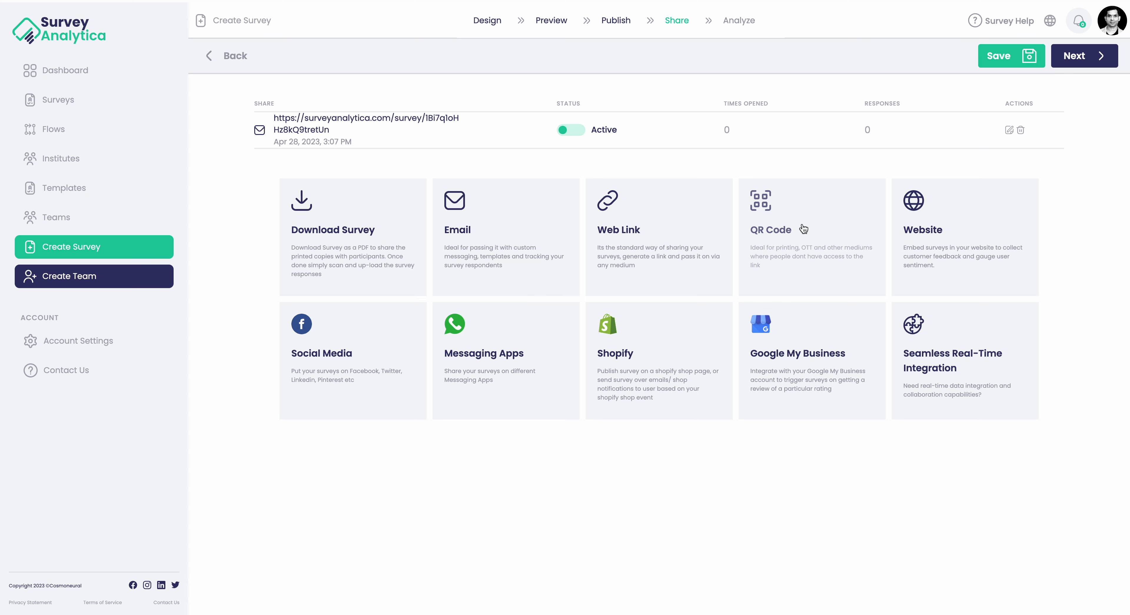
# Create a QR Code collector for the survey and close its styling options unchanged
pyautogui.click(786, 245)
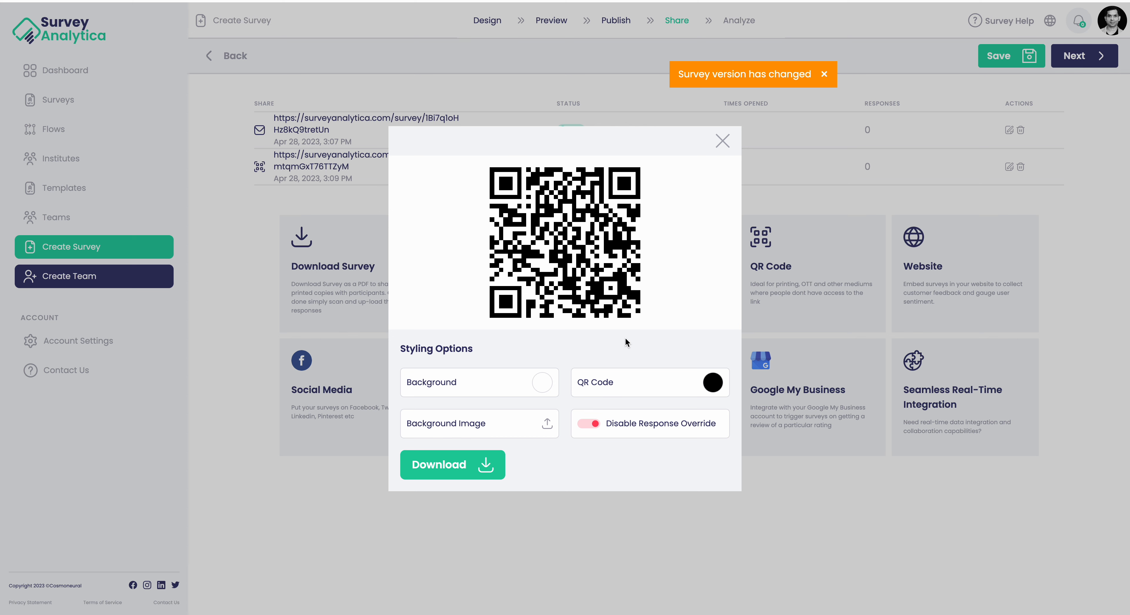
pyautogui.click(722, 141)
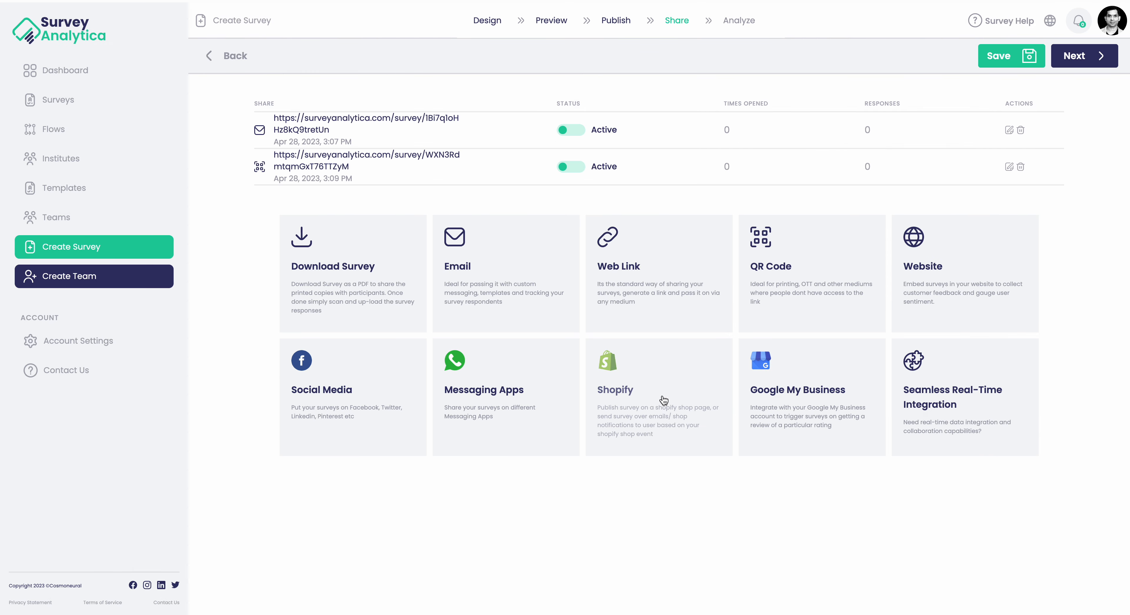
# View the design and rules options for embedding the survey in a website, and close them without getting the code
pyautogui.click(945, 281)
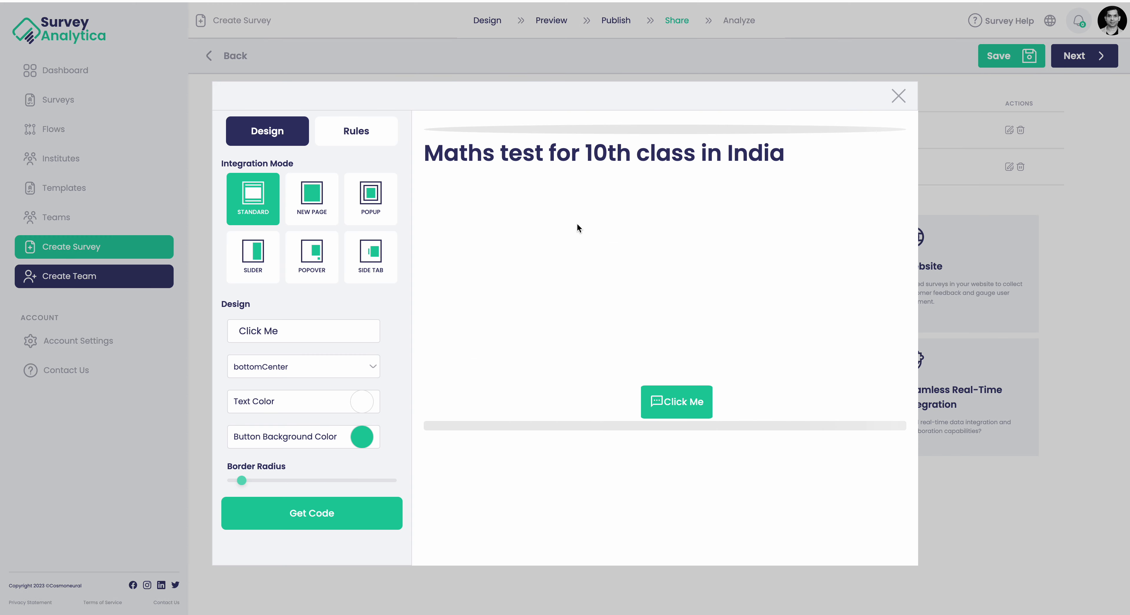
pyautogui.click(338, 136)
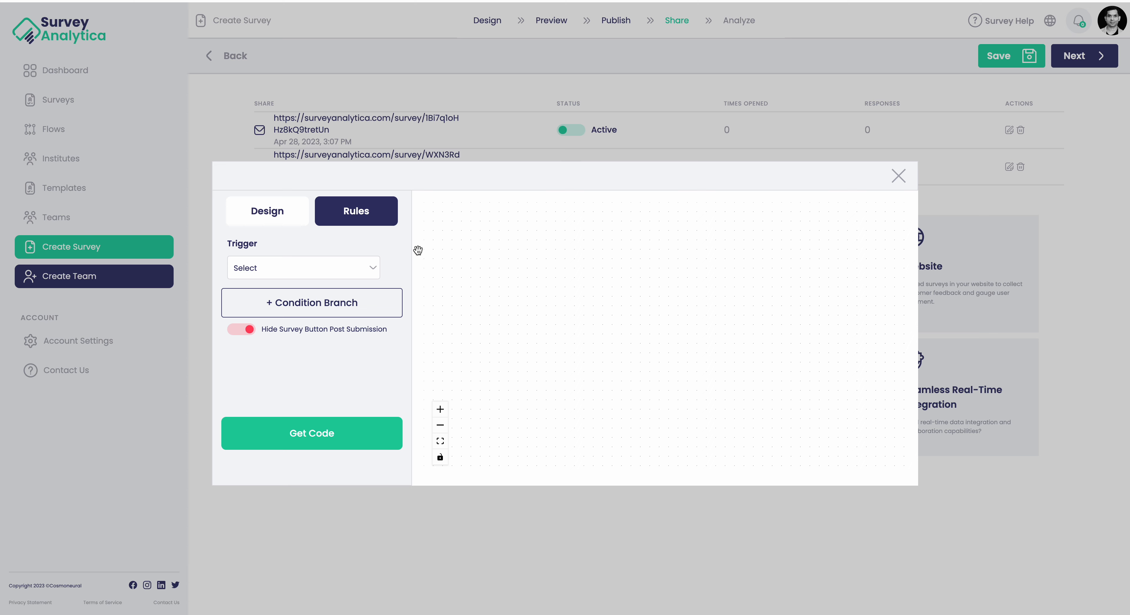
pyautogui.click(898, 176)
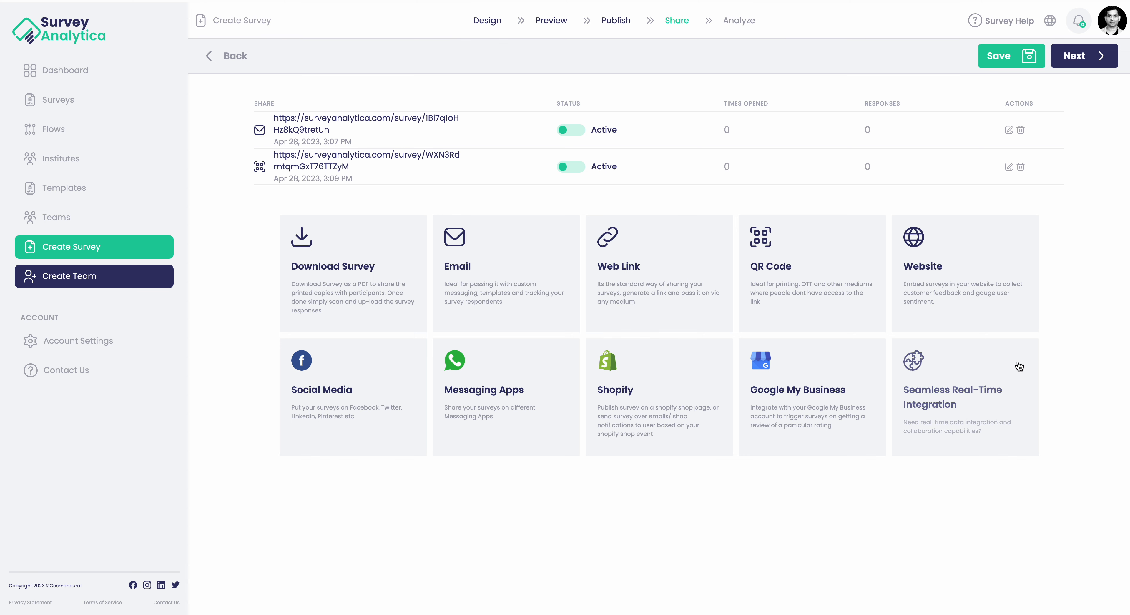
# Look through the Seamless Real-Time Integration options, close them, and view the list of flows
pyautogui.click(957, 396)
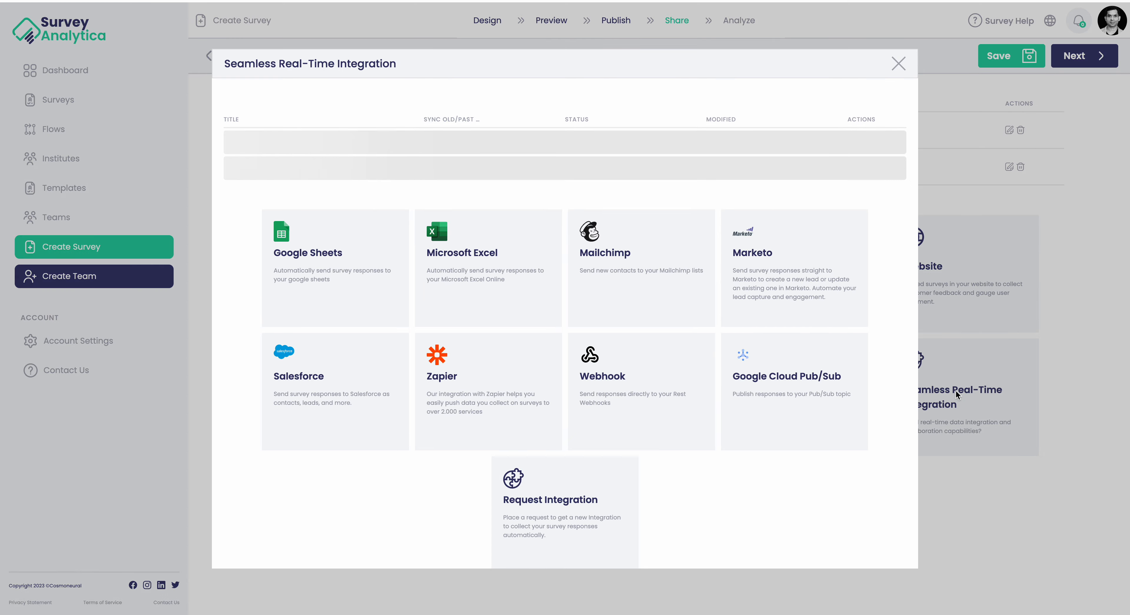
pyautogui.scroll(-1, 839, 405)
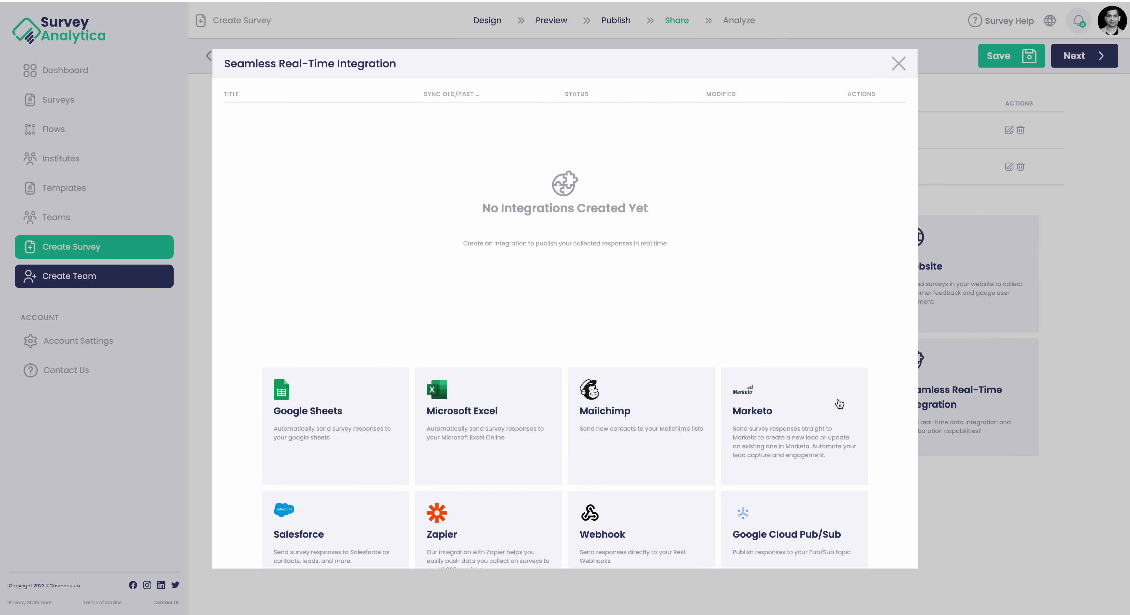
pyautogui.scroll(1, 839, 405)
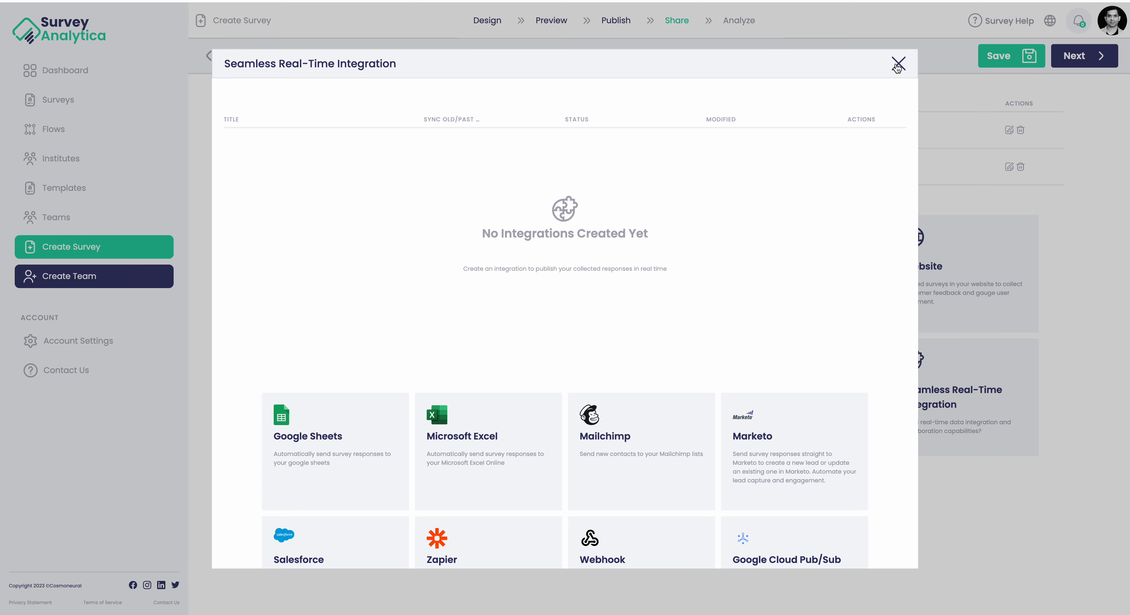
pyautogui.click(897, 65)
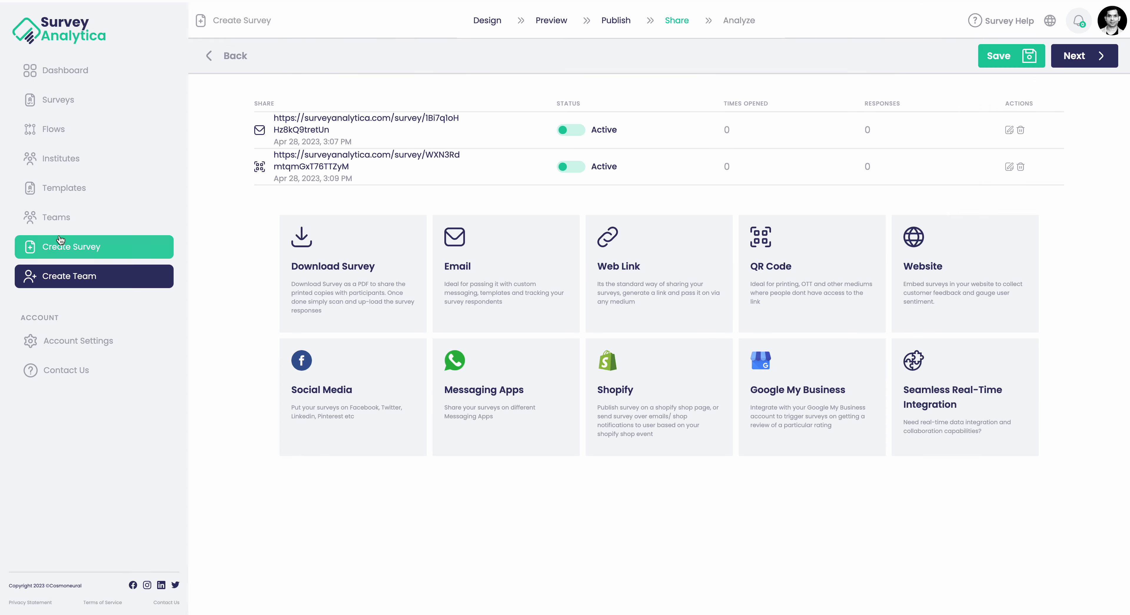
pyautogui.click(63, 138)
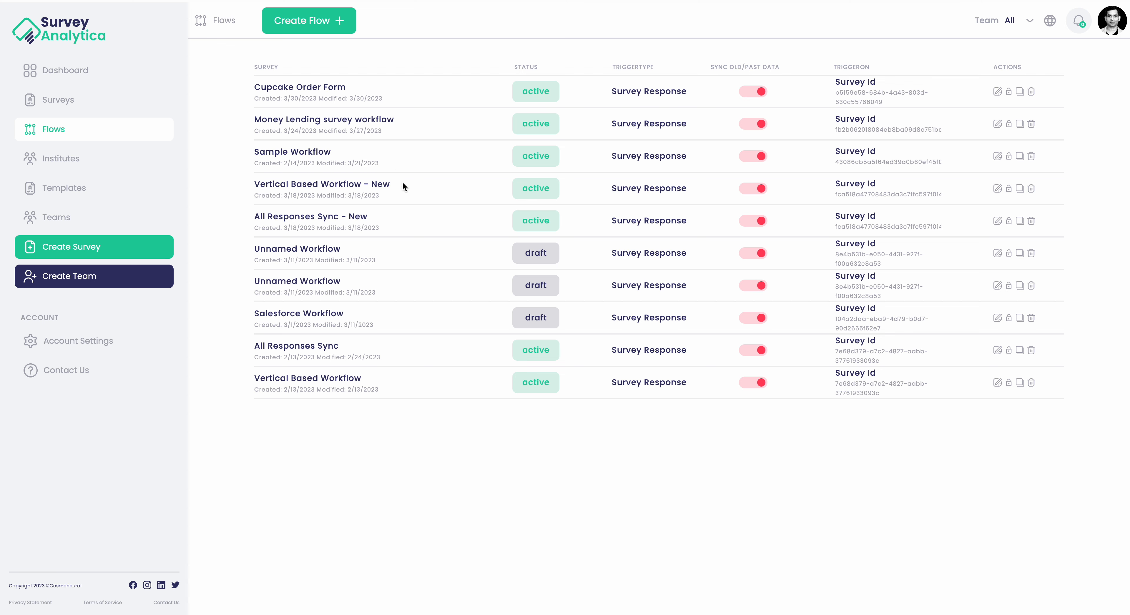
# Open the flow Vertical Based Workflow - New for editing and review its trigger type, survey and event type options
pyautogui.click(998, 189)
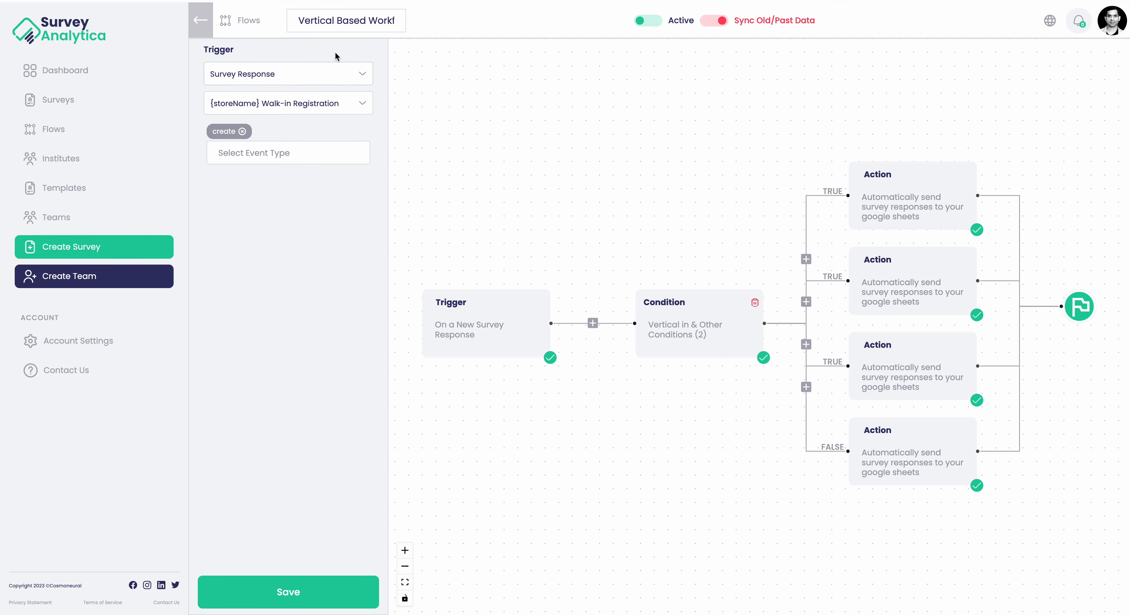
pyautogui.click(362, 74)
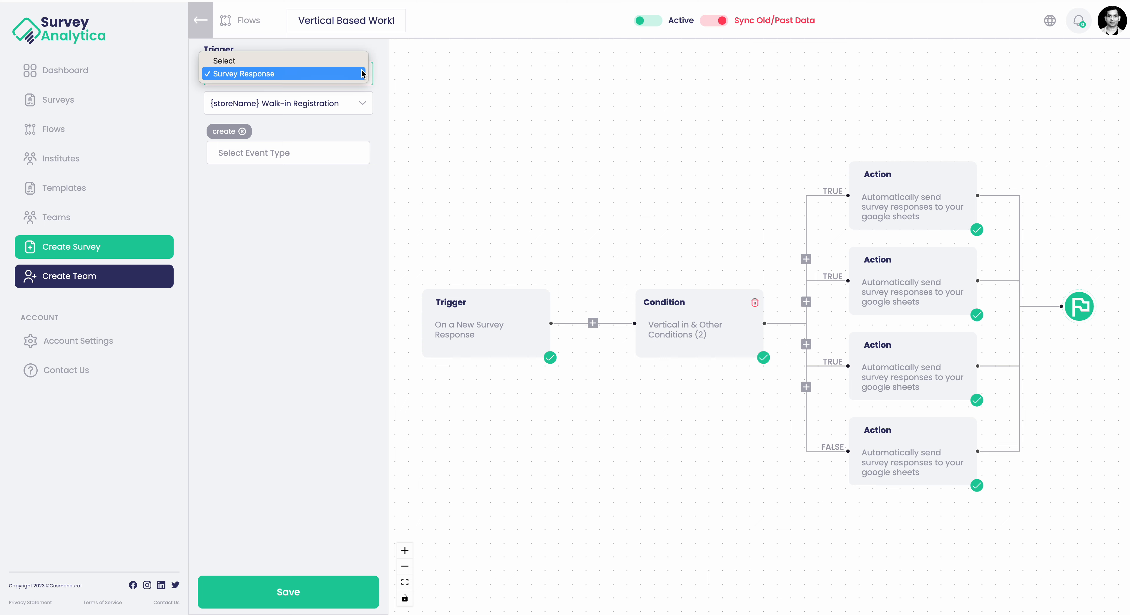
pyautogui.click(392, 105)
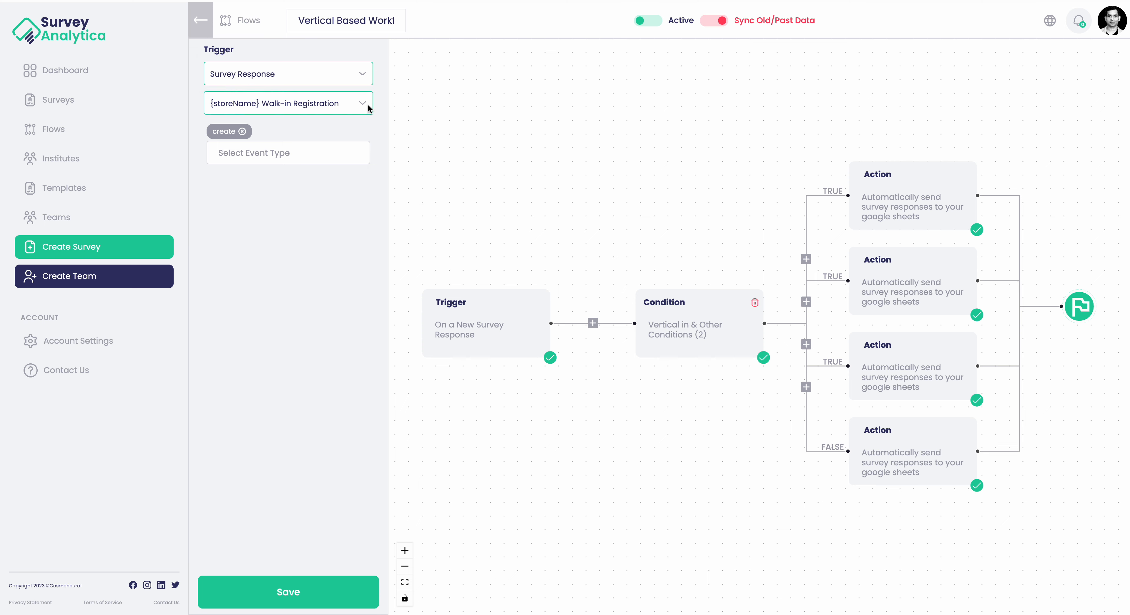
pyautogui.click(368, 107)
pyautogui.click(445, 131)
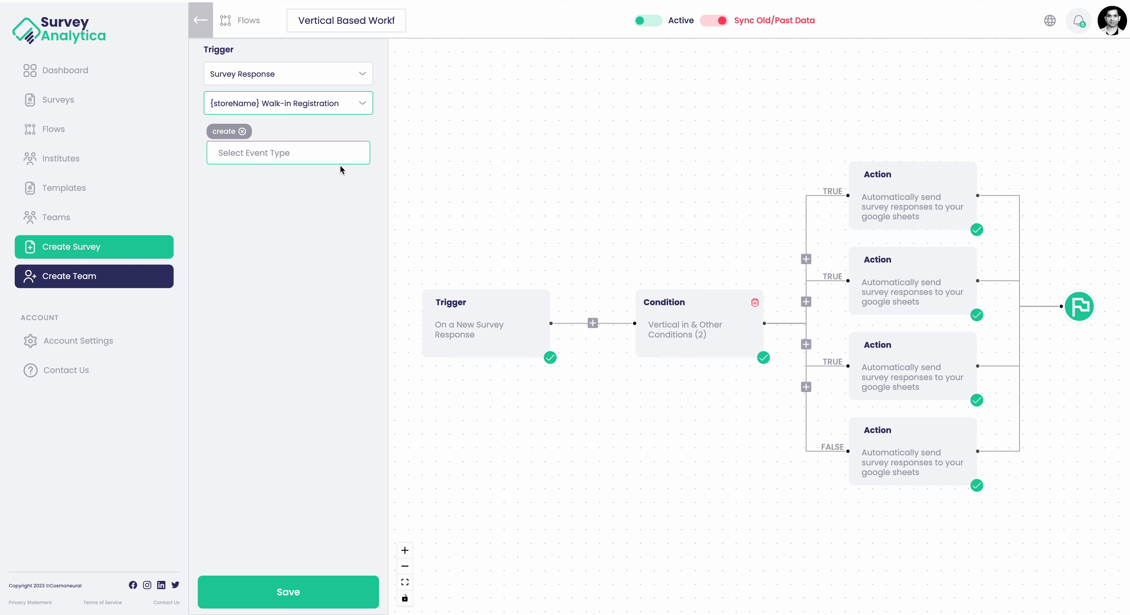
pyautogui.click(315, 158)
pyautogui.click(316, 268)
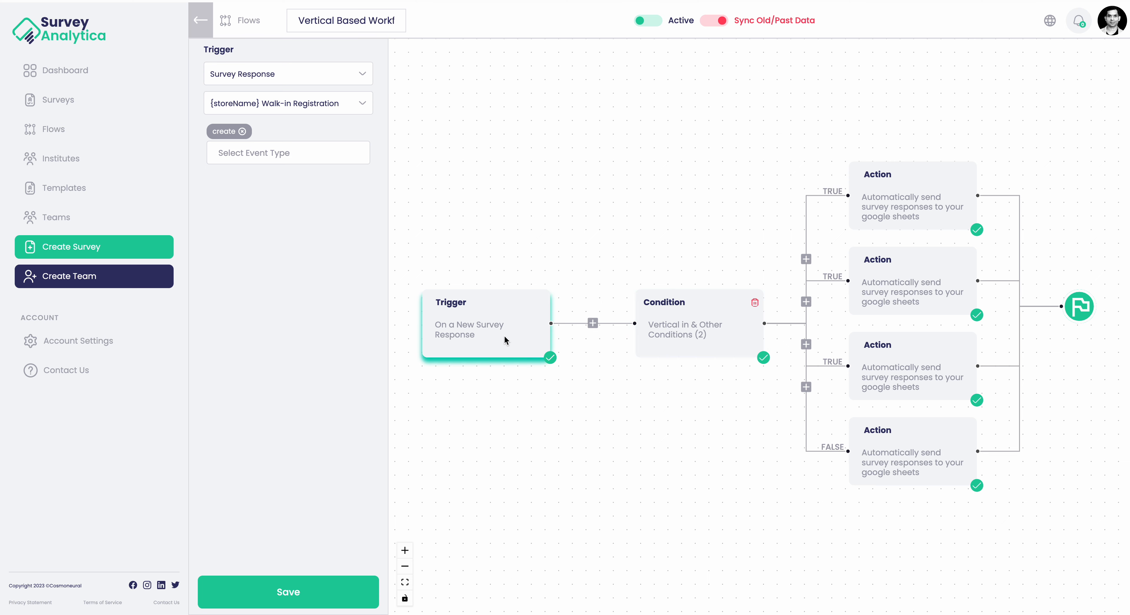
# Examine the flow's condition branches for Superstore, Select and Autokart, including the survey fields available for Condition 1
pyautogui.click(667, 337)
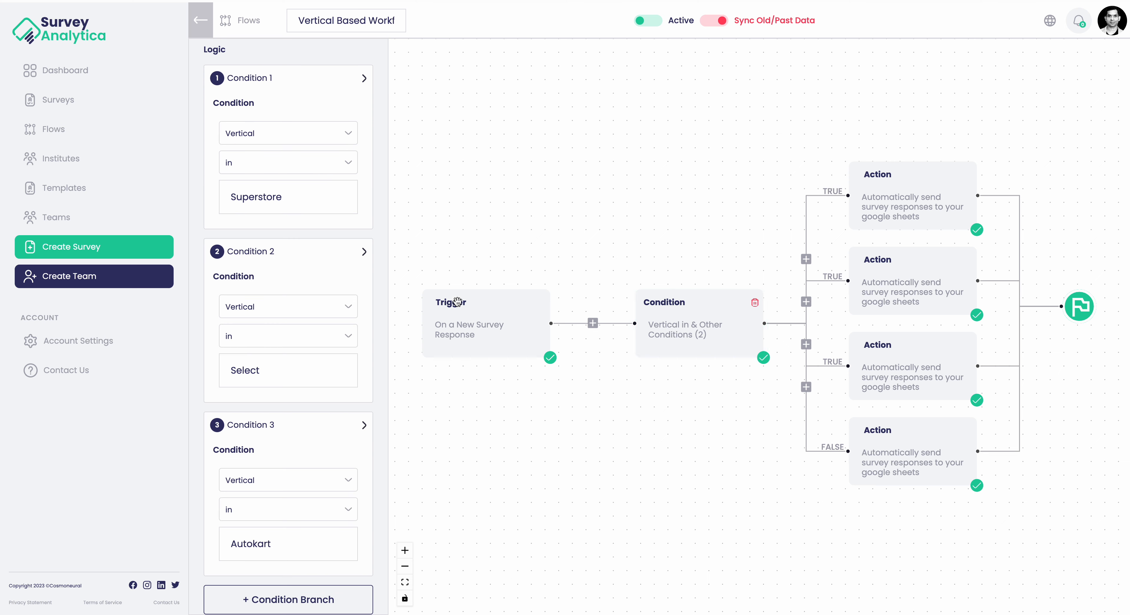
pyautogui.moveTo(360, 251)
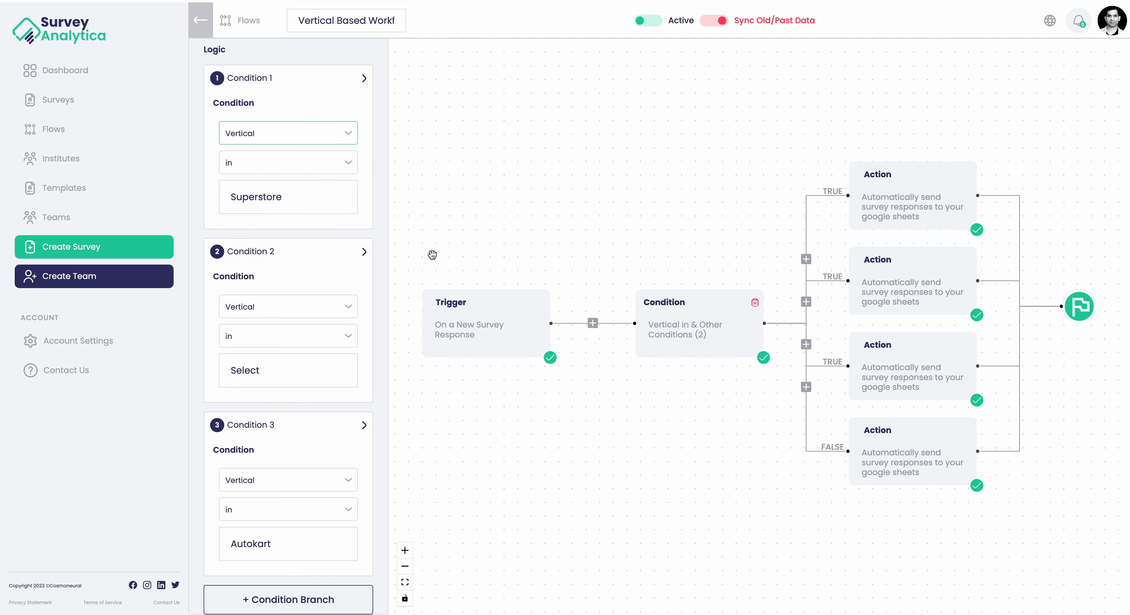
pyautogui.click(321, 133)
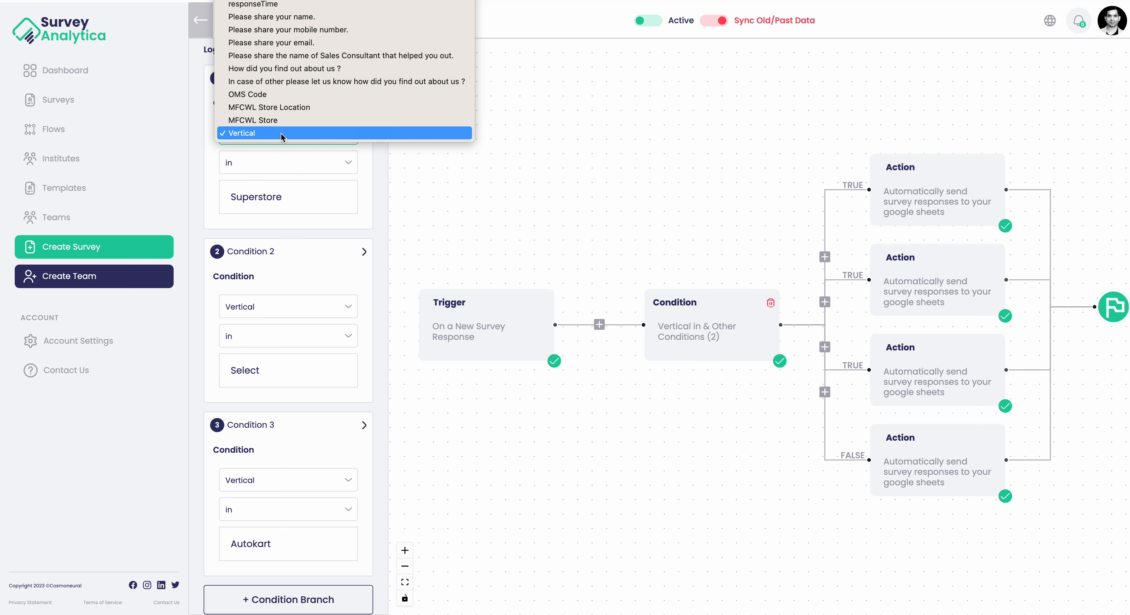
pyautogui.click(376, 184)
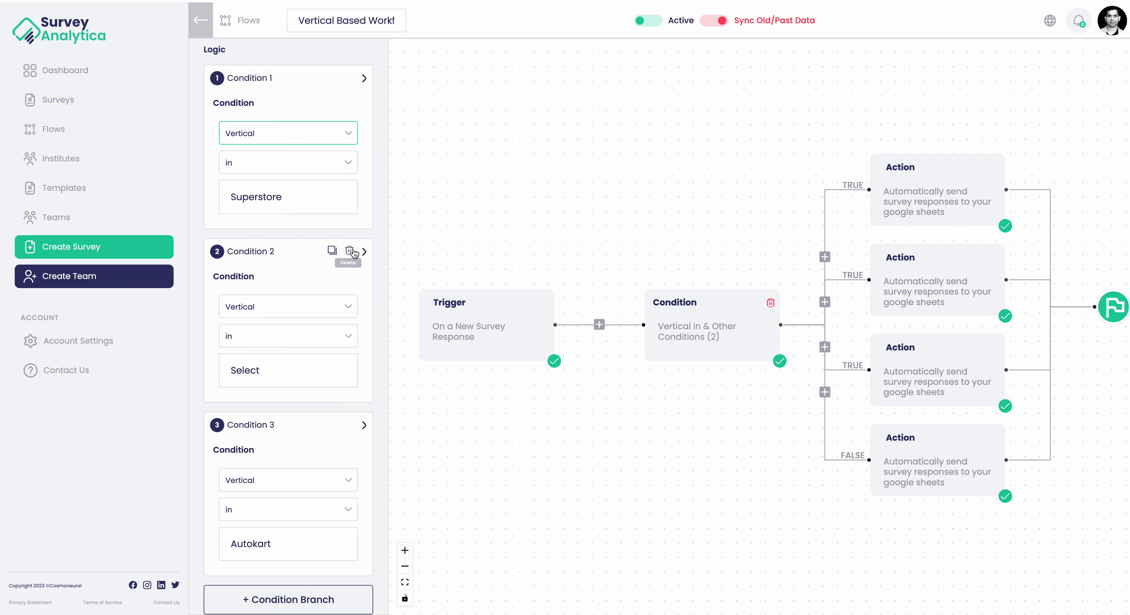
pyautogui.scroll(-1, 368, 362)
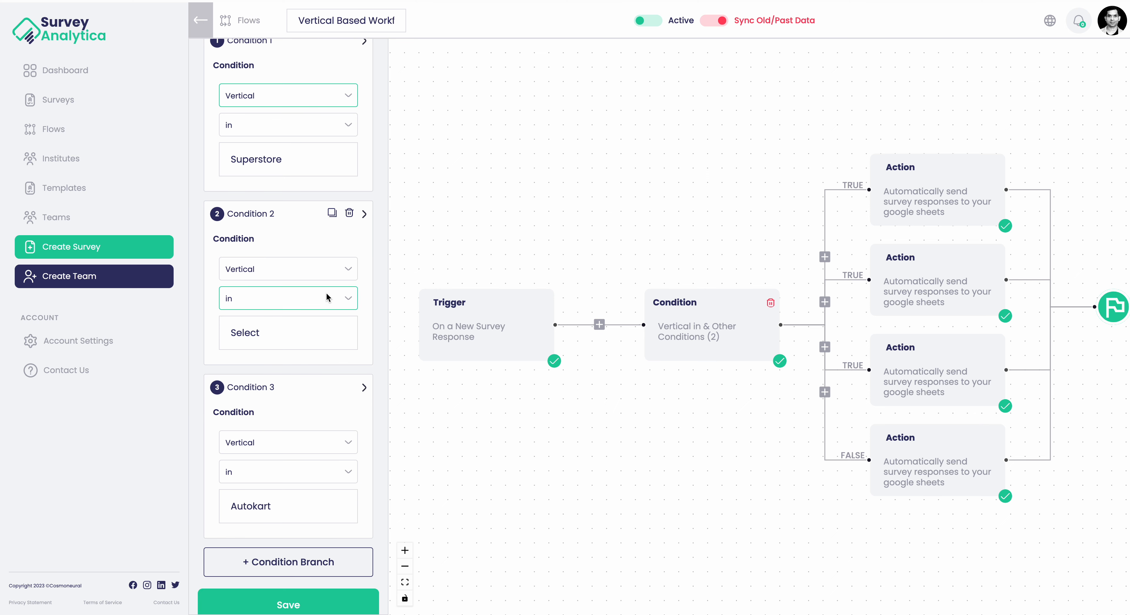
pyautogui.scroll(-1, 327, 298)
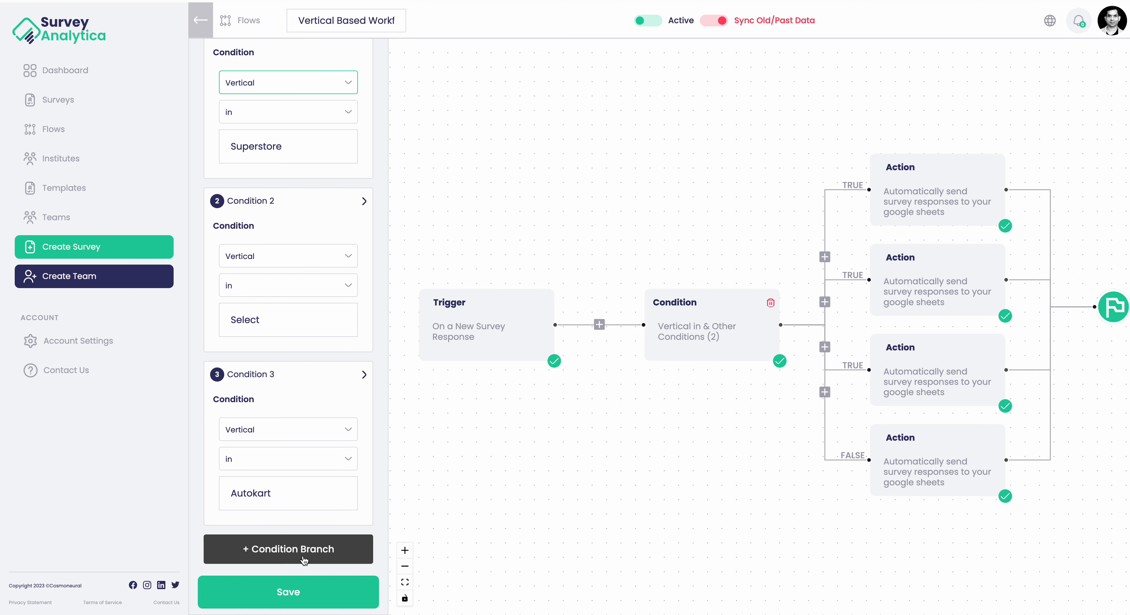
pyautogui.scroll(2, 313, 486)
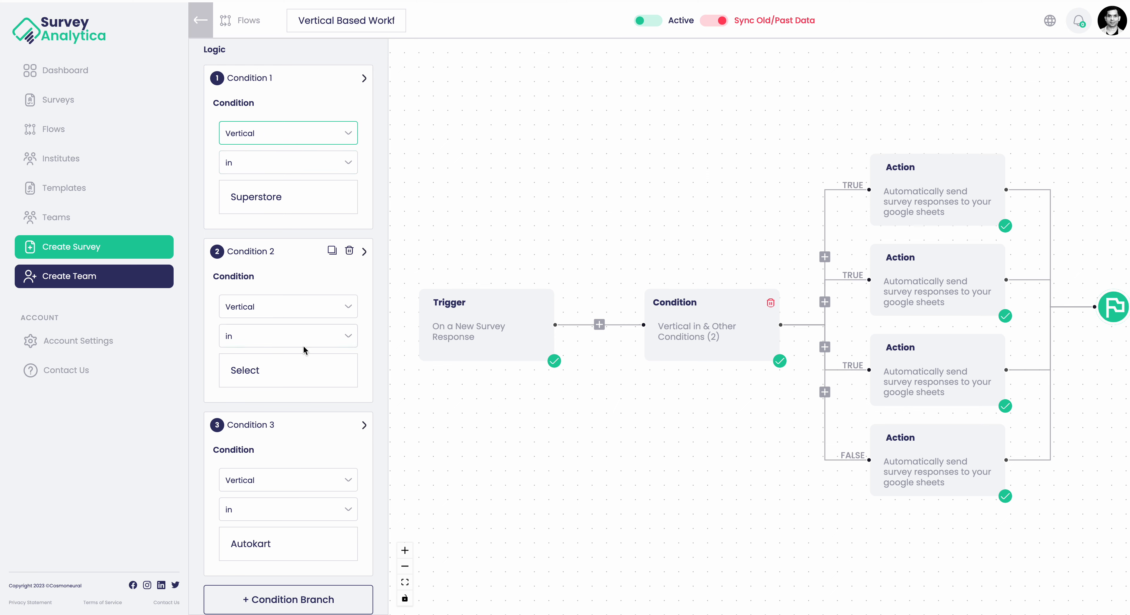
pyautogui.scroll(-1, 281, 439)
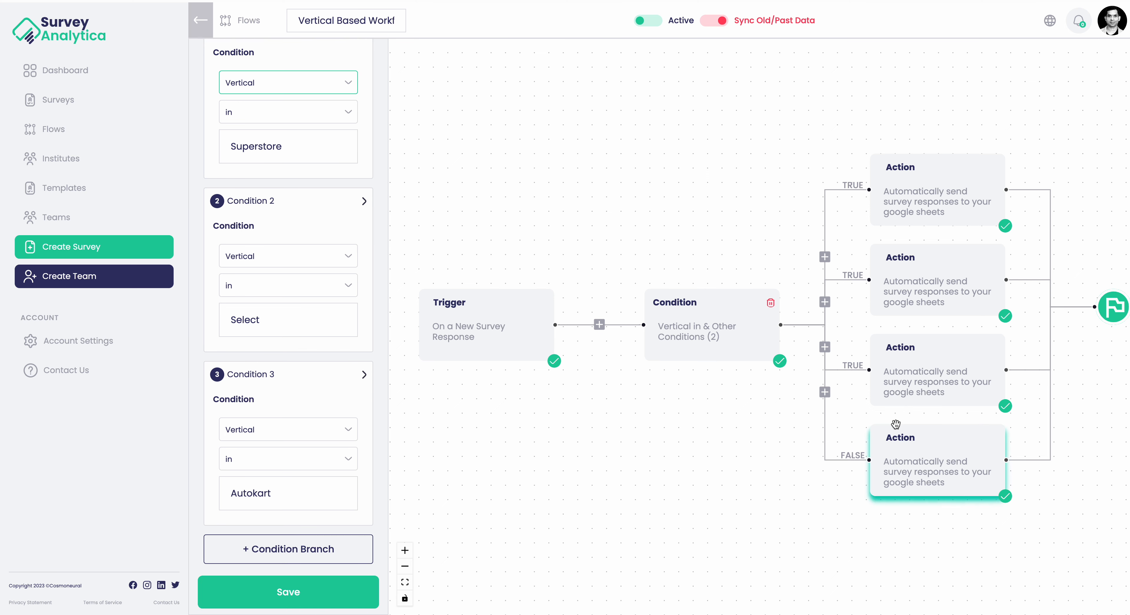
pyautogui.click(297, 480)
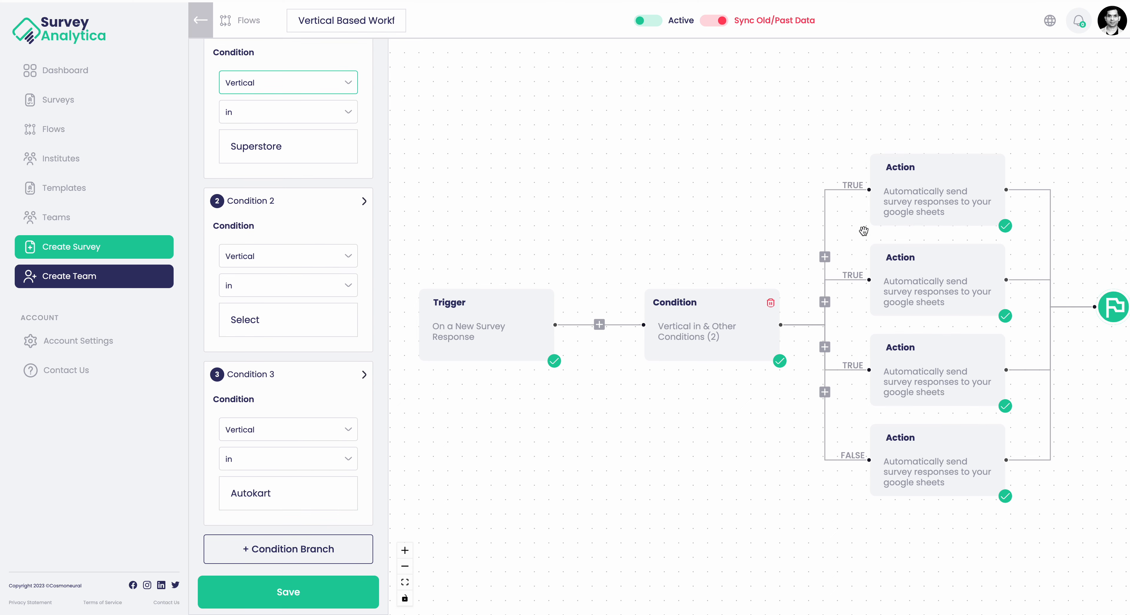
# Review the first Google Sheets action's field mapping and the mobile number field's code, and close both without saving
pyautogui.click(920, 191)
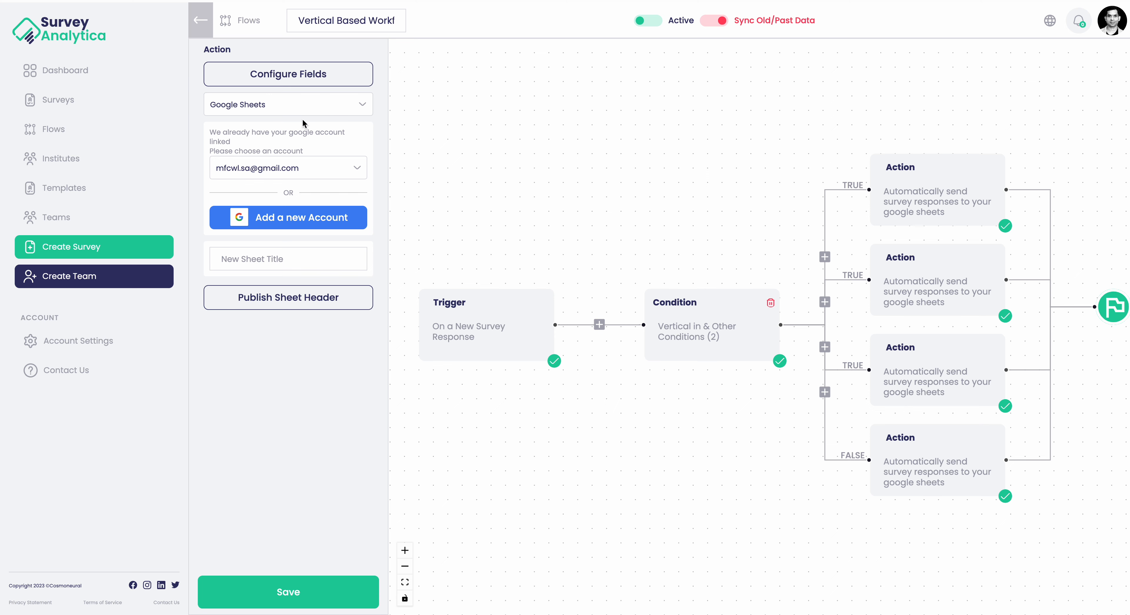
pyautogui.click(318, 75)
pyautogui.scroll(-1, 527, 259)
pyautogui.scroll(-1, 536, 263)
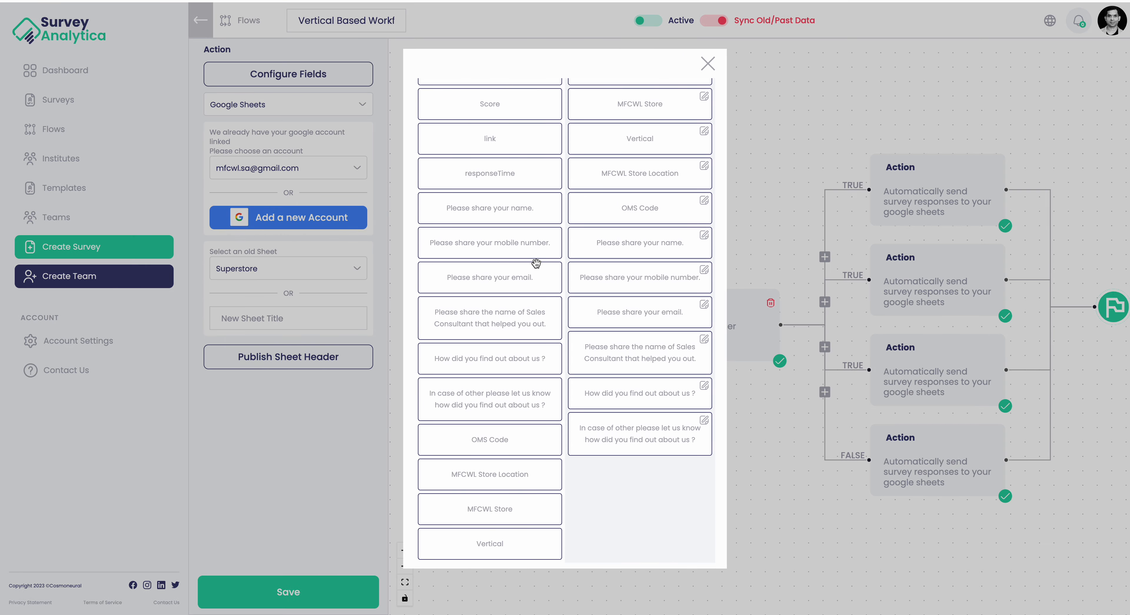
pyautogui.scroll(3, 538, 294)
pyautogui.scroll(-3, 607, 331)
pyautogui.click(704, 271)
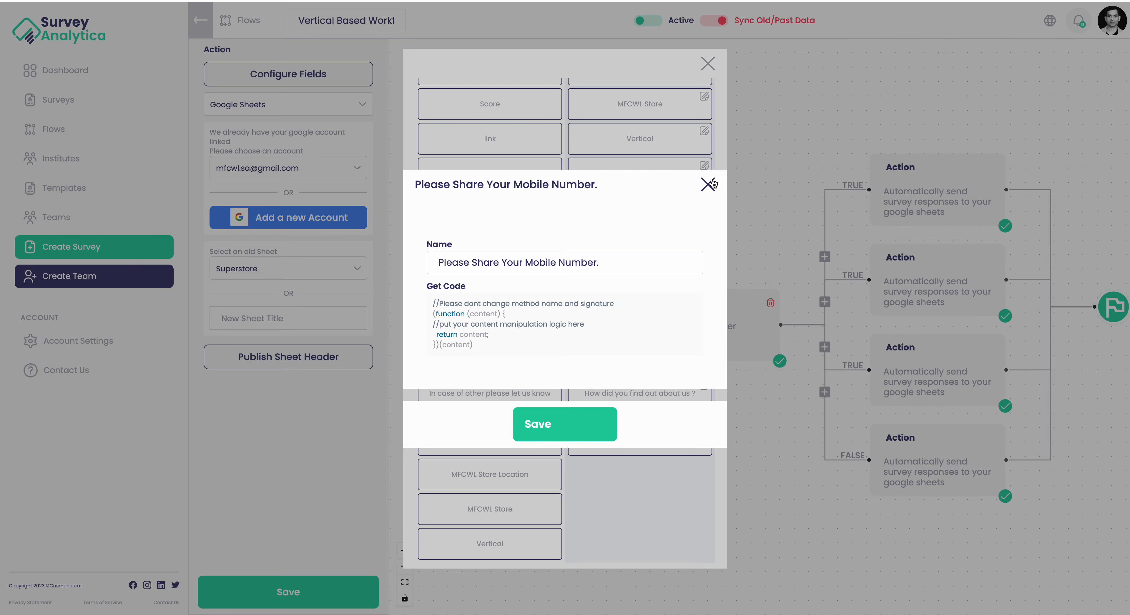
pyautogui.click(708, 184)
pyautogui.click(706, 63)
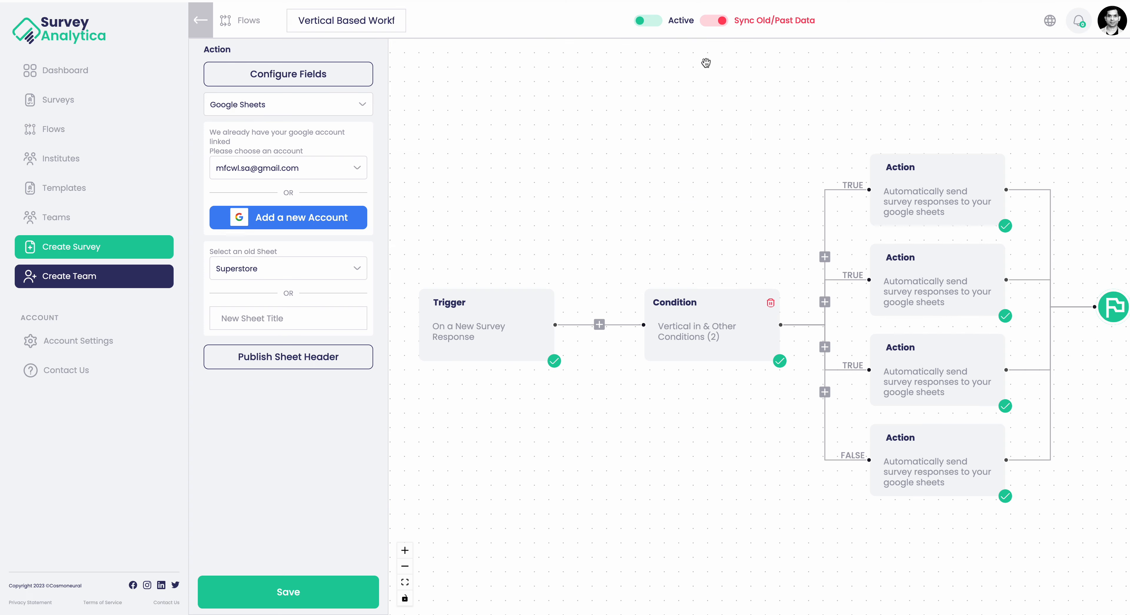
# View the integration options for the first action without changing Google Sheets, and return to the list of flows
pyautogui.click(266, 369)
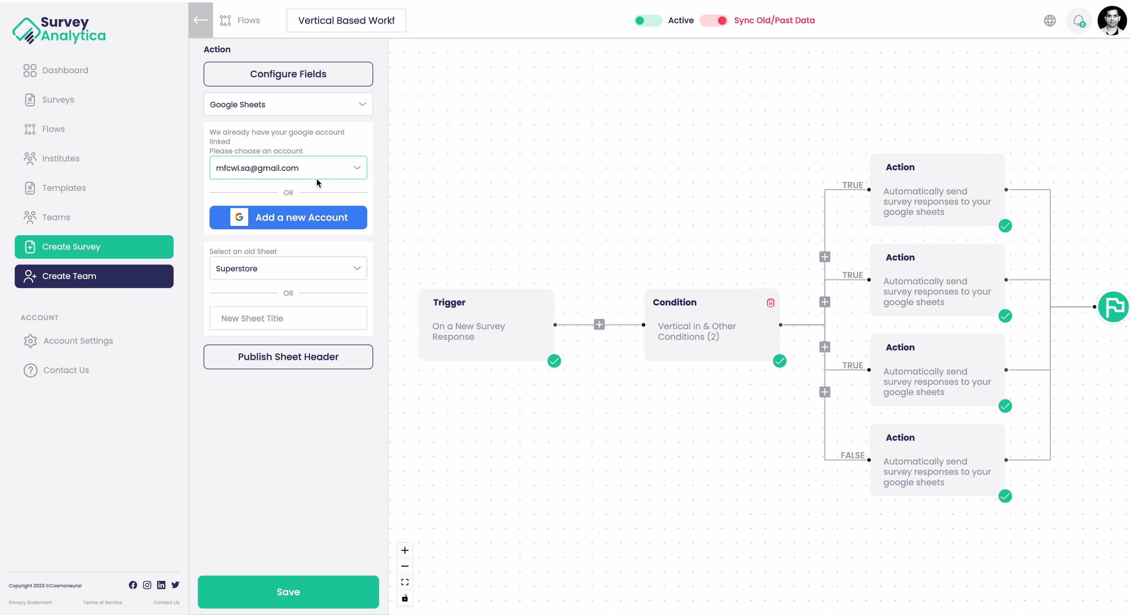
pyautogui.click(338, 112)
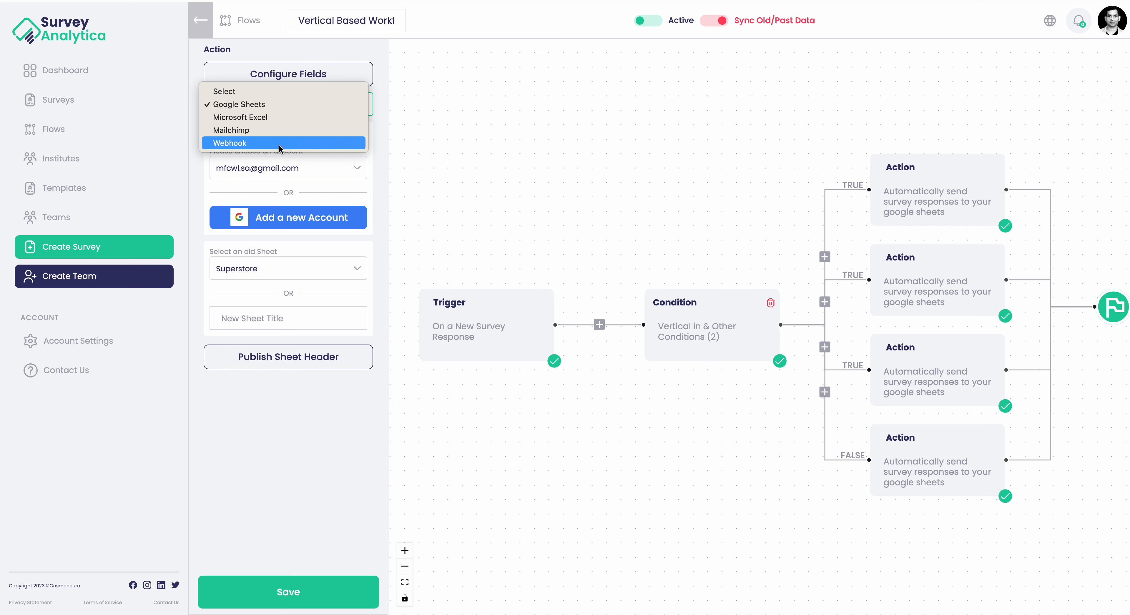
pyautogui.click(446, 143)
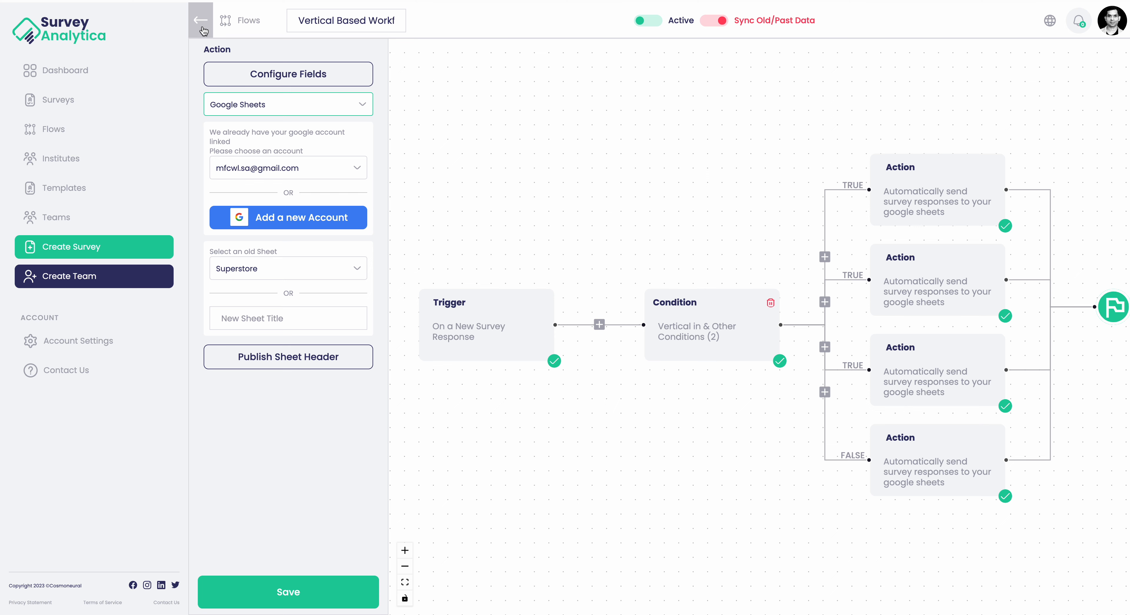
pyautogui.click(226, 105)
pyautogui.click(471, 151)
pyautogui.click(196, 20)
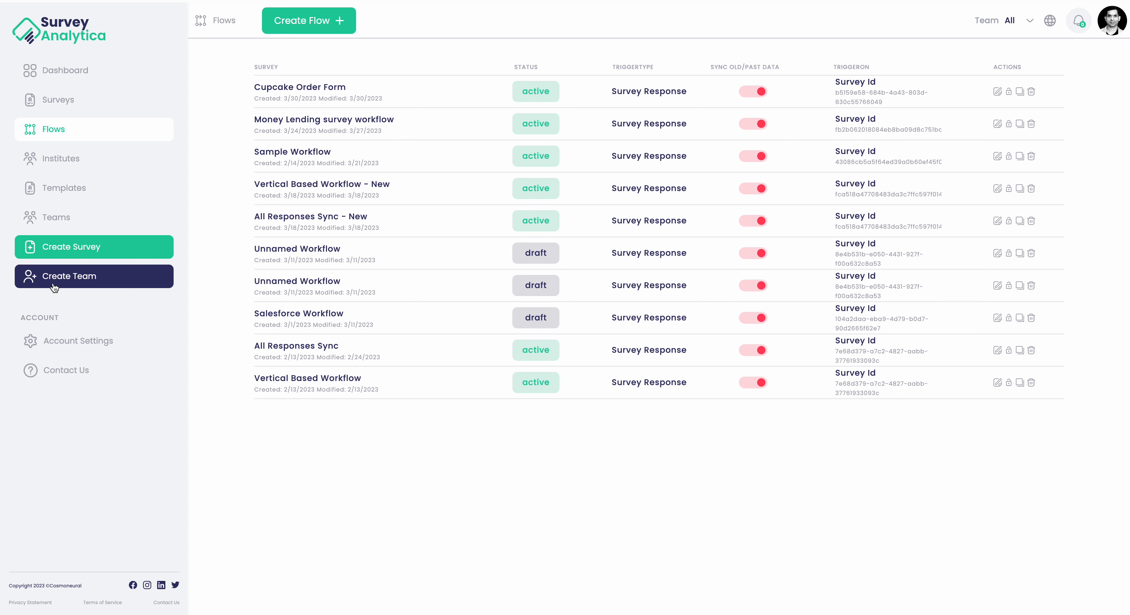
# Open Test Team for editing and set its maximum responses per month to 2840
pyautogui.click(57, 218)
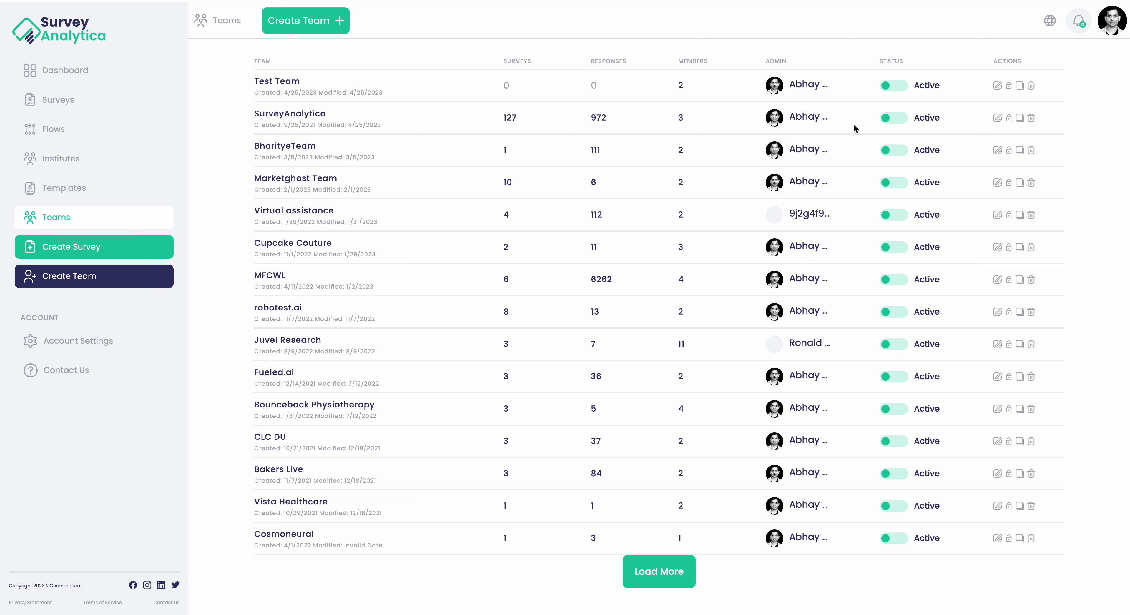
pyautogui.click(997, 87)
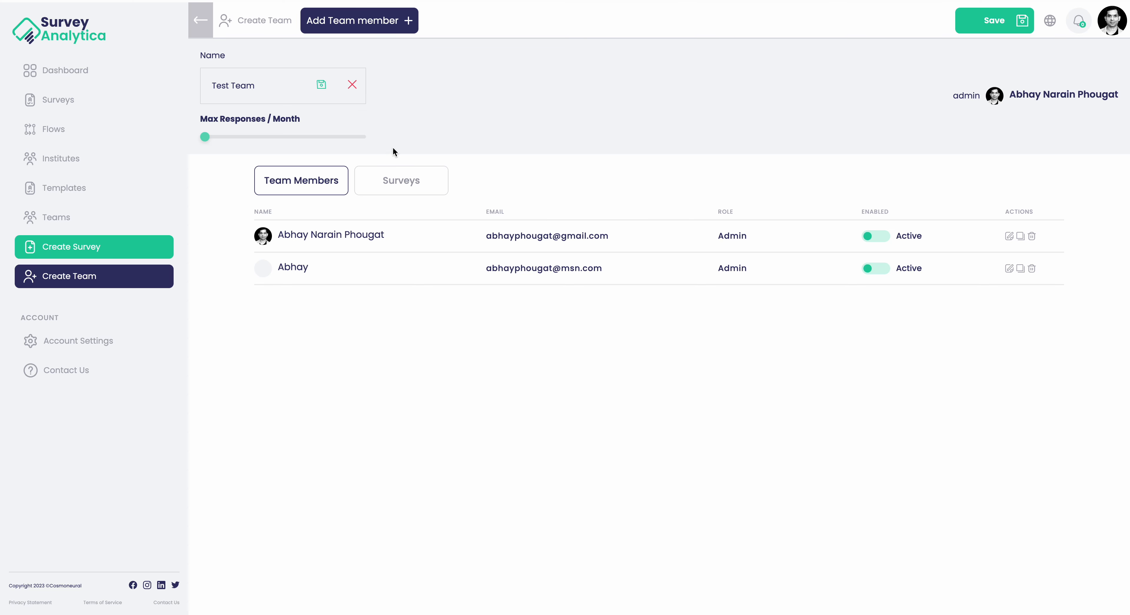
pyautogui.moveTo(205, 136); pyautogui.dragTo(280, 130)
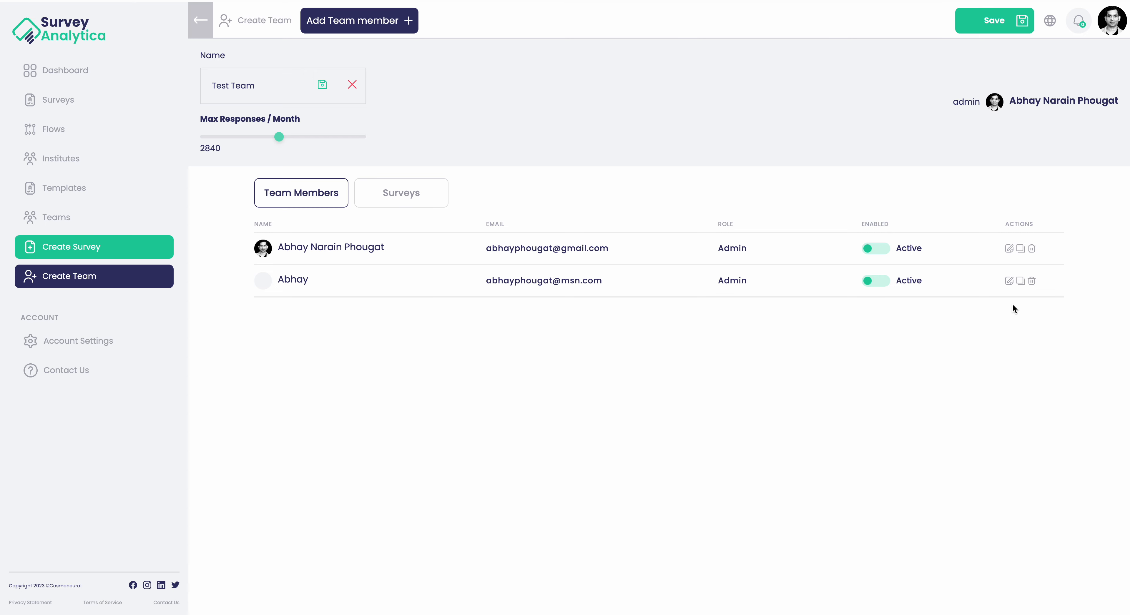
# Open the second team member's details for editing and review the email provider options, keeping Microsoft
pyautogui.click(1008, 281)
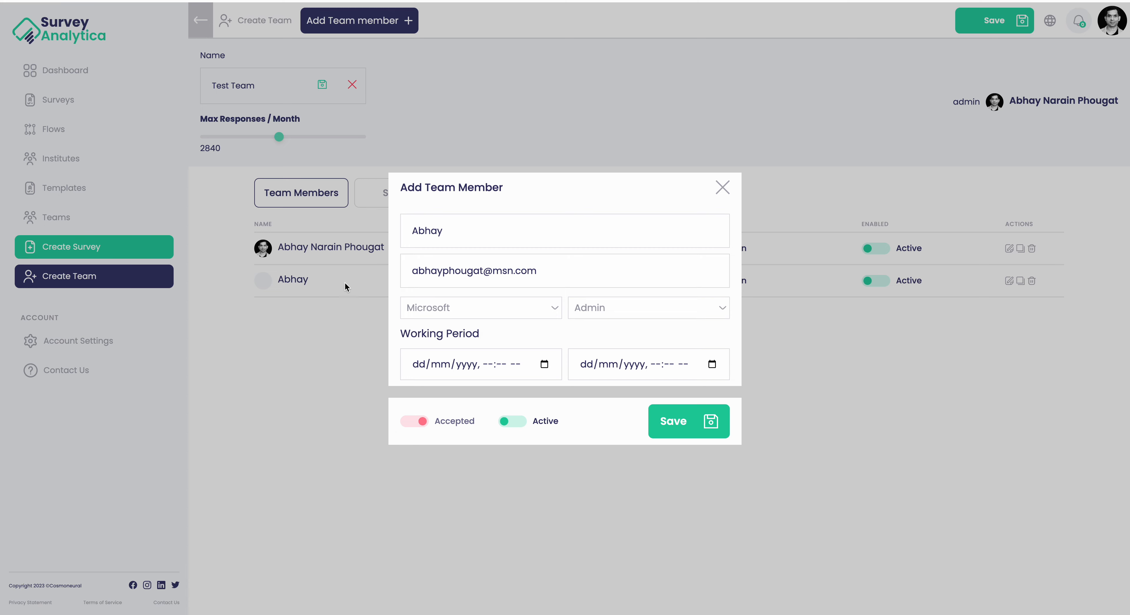
pyautogui.click(459, 286)
pyautogui.press('Tab')
pyautogui.click(552, 353)
pyautogui.click(504, 308)
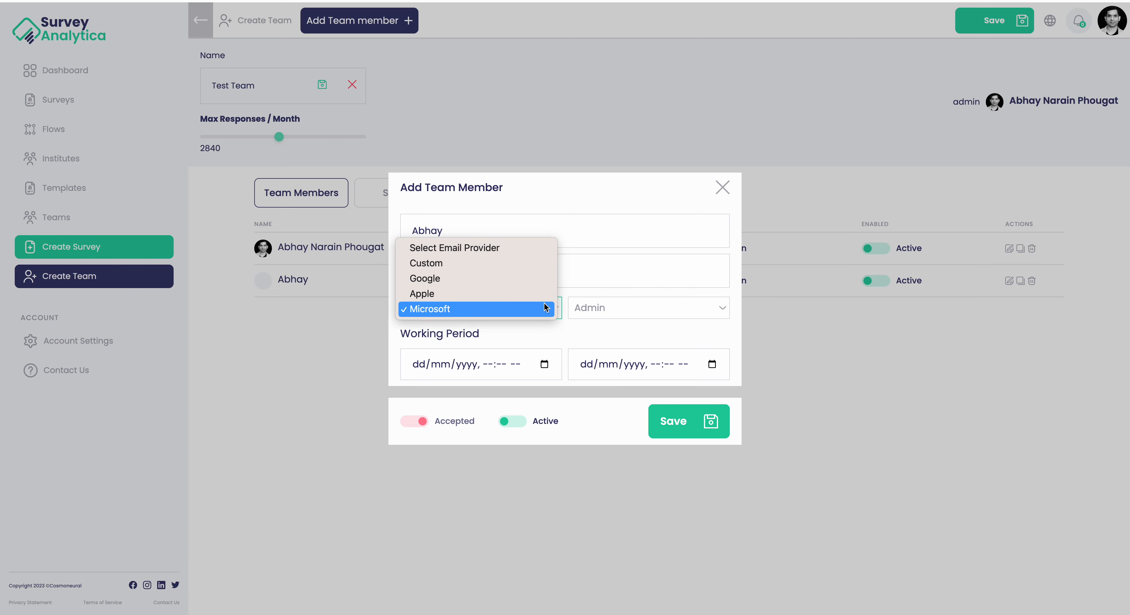
pyautogui.click(616, 262)
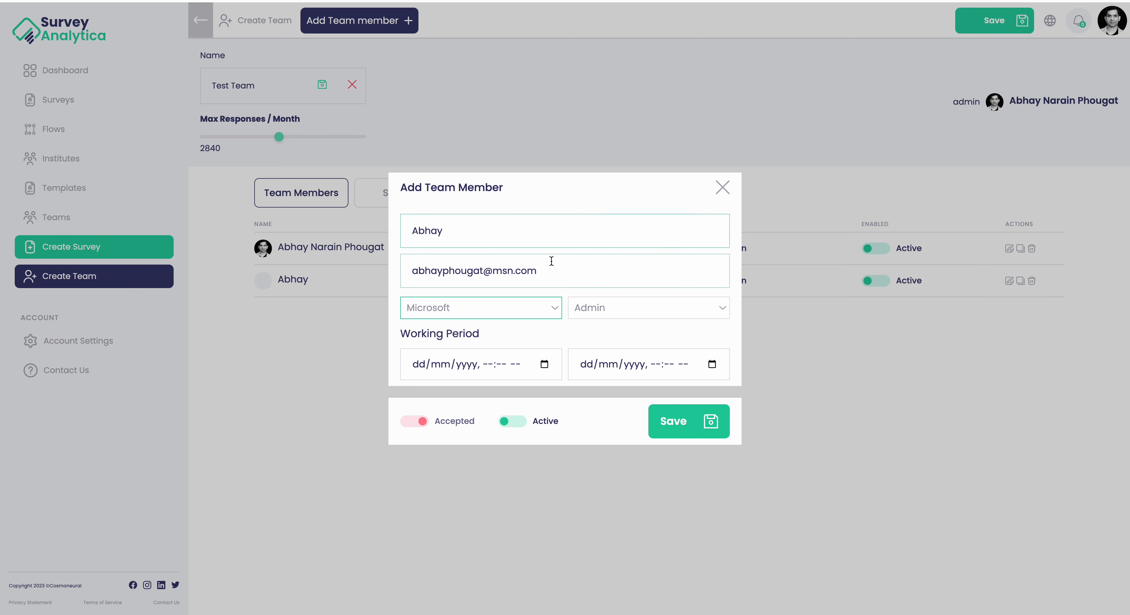
pyautogui.click(548, 308)
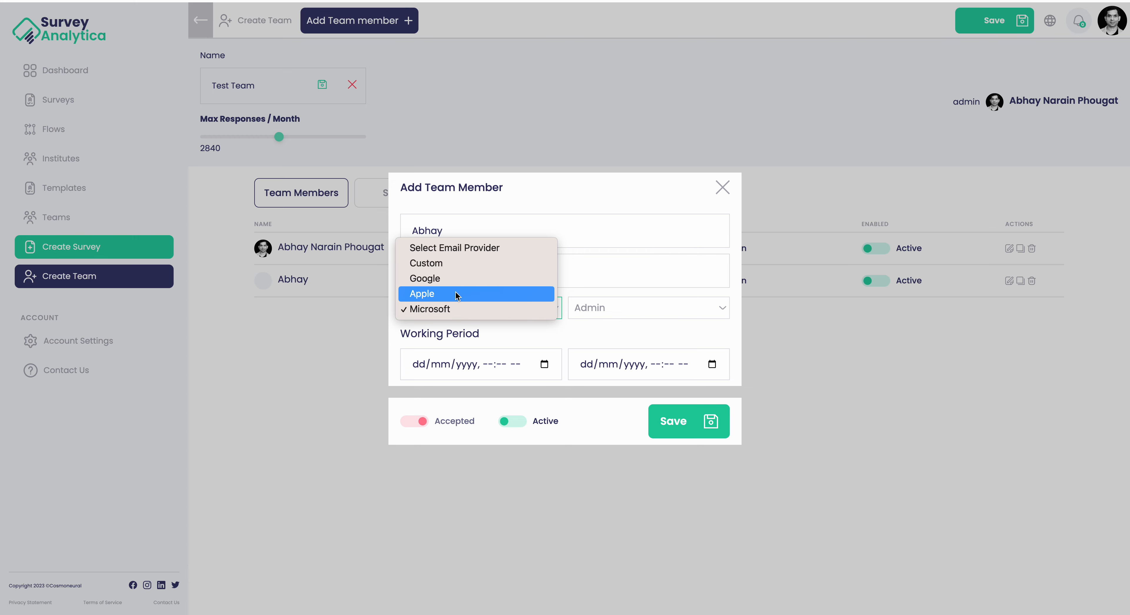
pyautogui.click(606, 324)
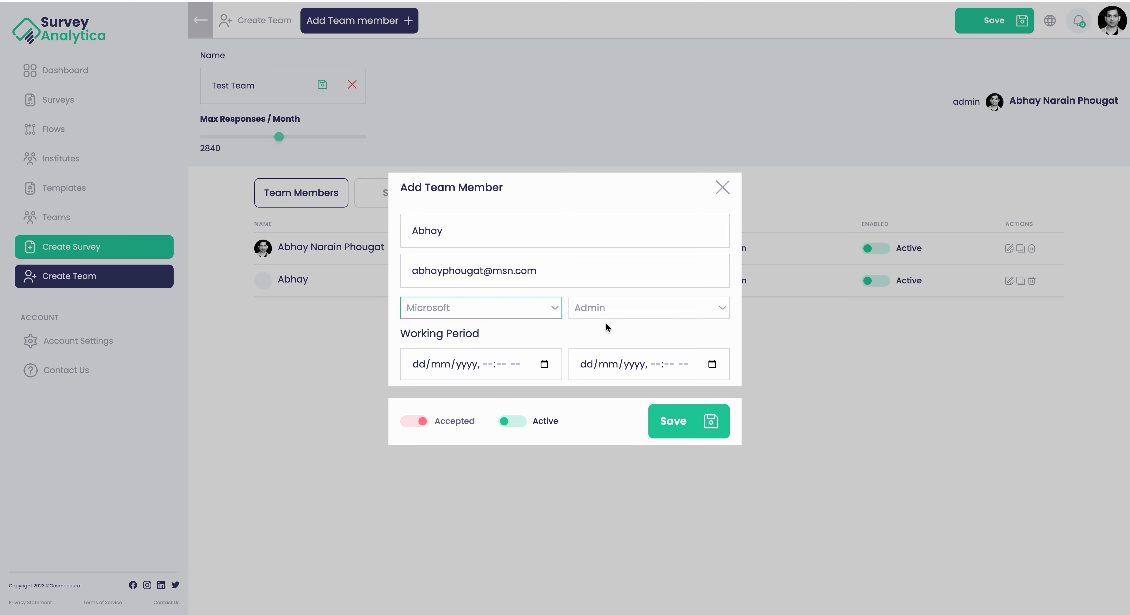
# Review the role options for the team member, keep Admin, and close the member details without saving
pyautogui.click(606, 312)
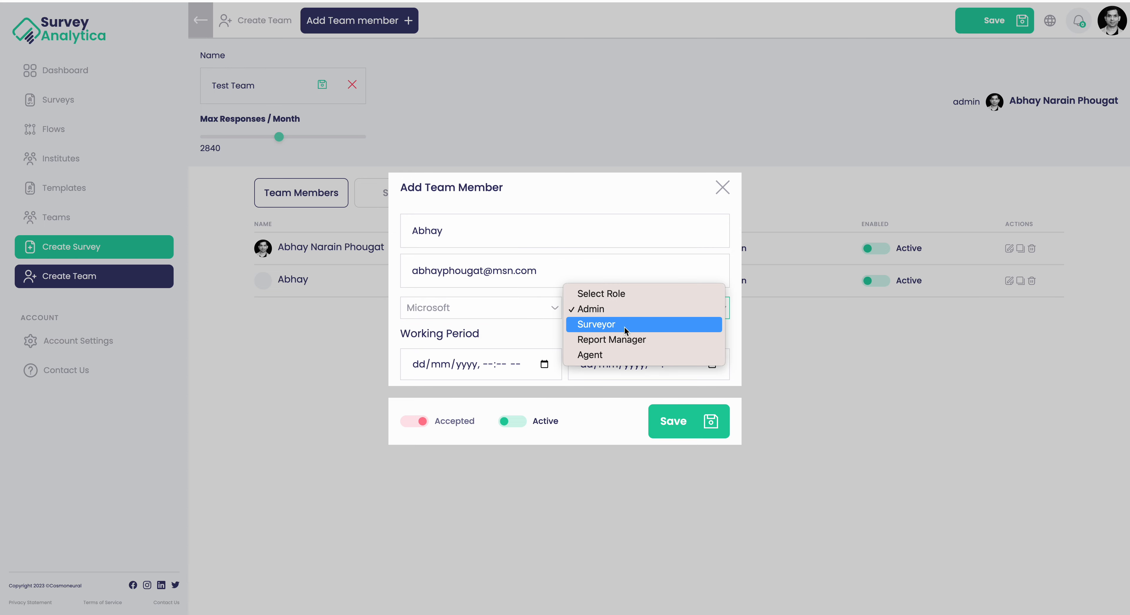
pyautogui.click(530, 324)
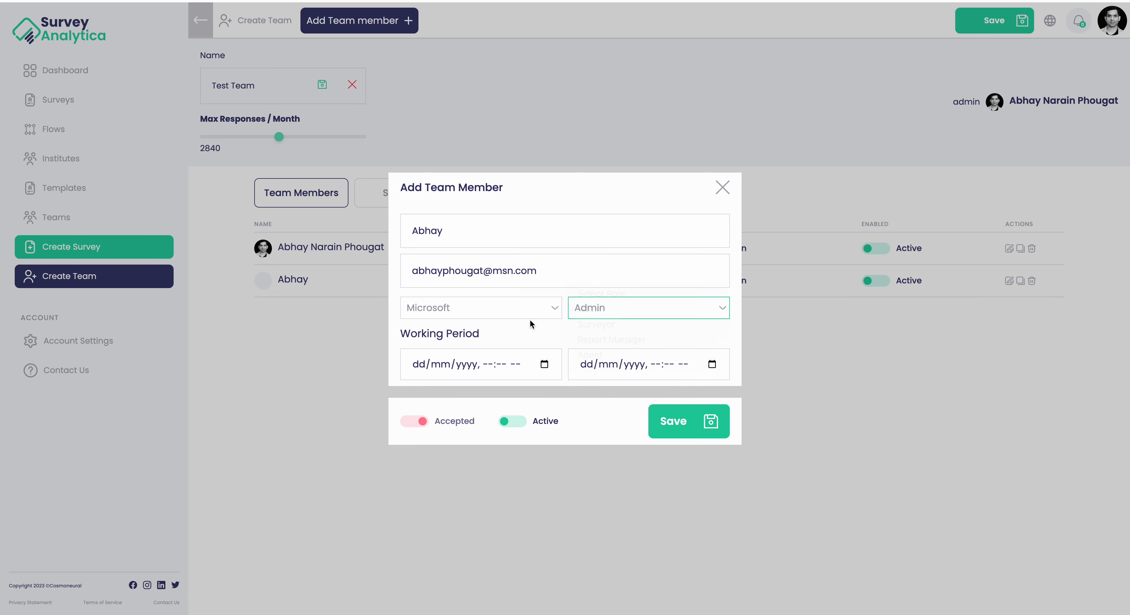
pyautogui.click(592, 313)
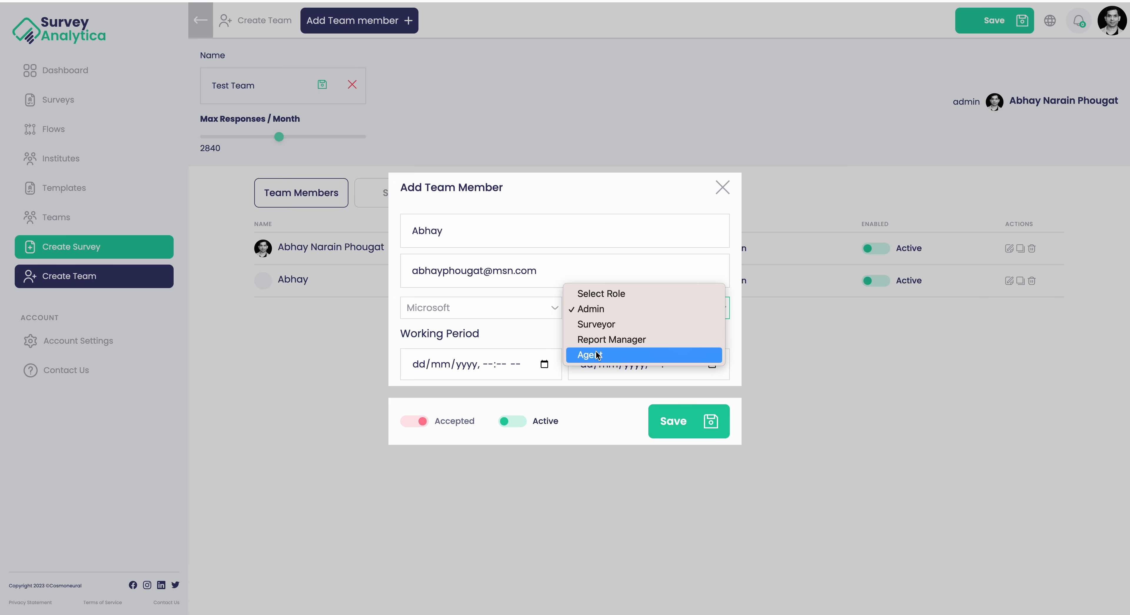
pyautogui.click(538, 335)
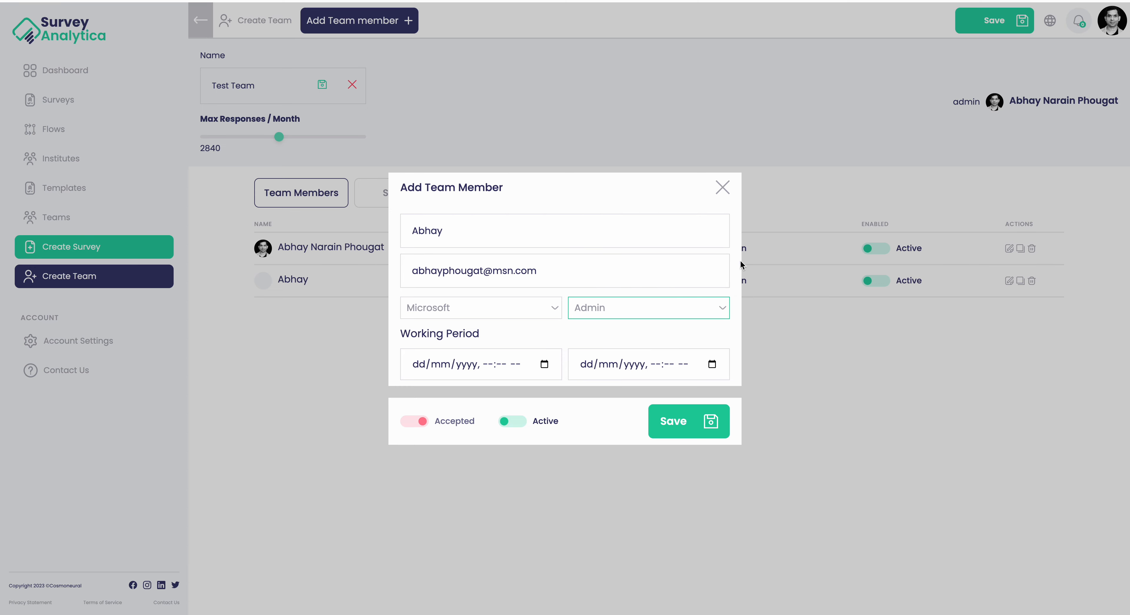
pyautogui.click(723, 188)
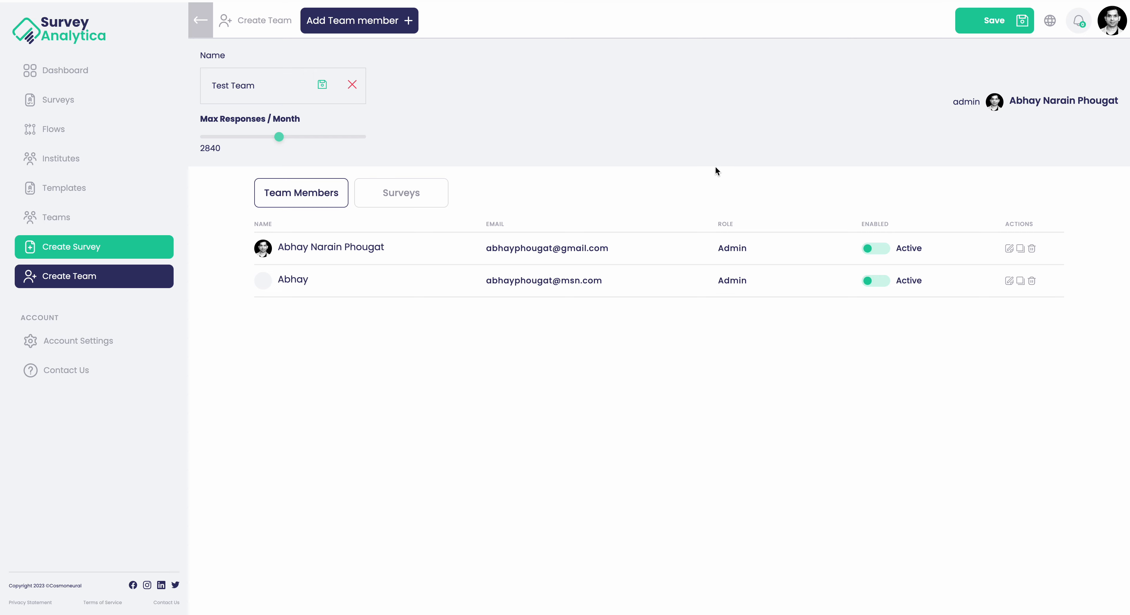
# Review the surveys and members of Test Team, and return to the list of teams
pyautogui.click(416, 195)
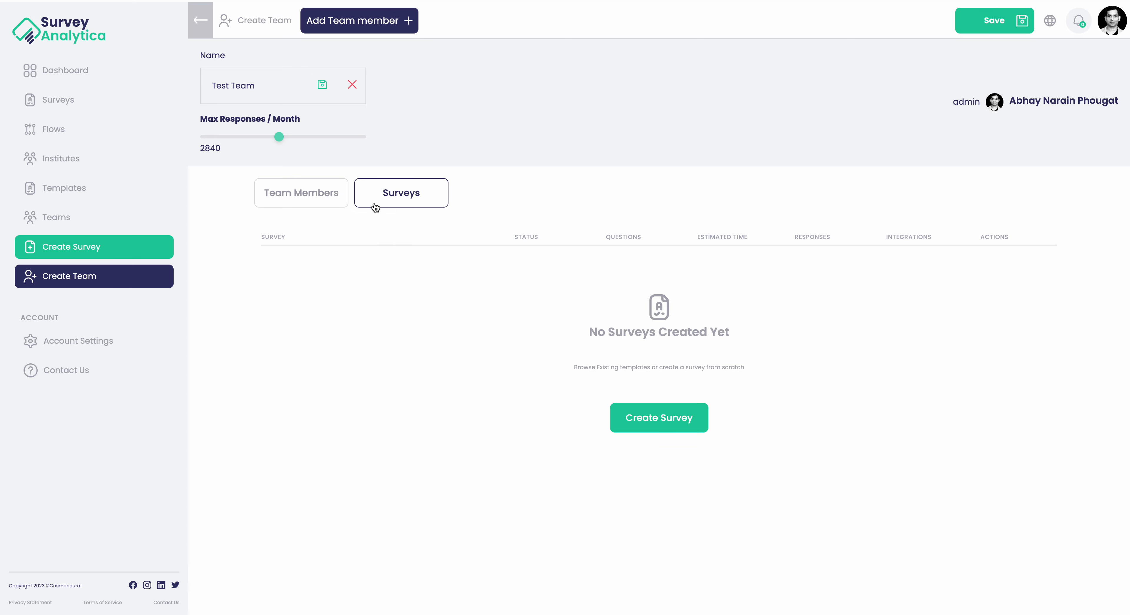
pyautogui.click(298, 199)
pyautogui.click(406, 195)
pyautogui.click(199, 23)
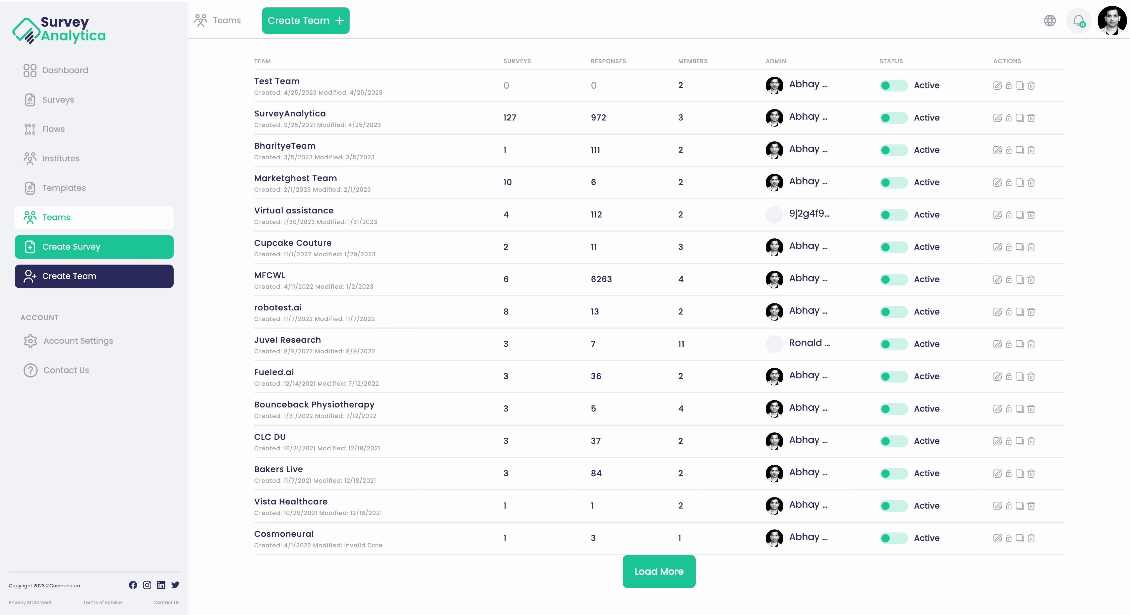
# Open the list of surveys, load more entries and look through them
pyautogui.click(75, 102)
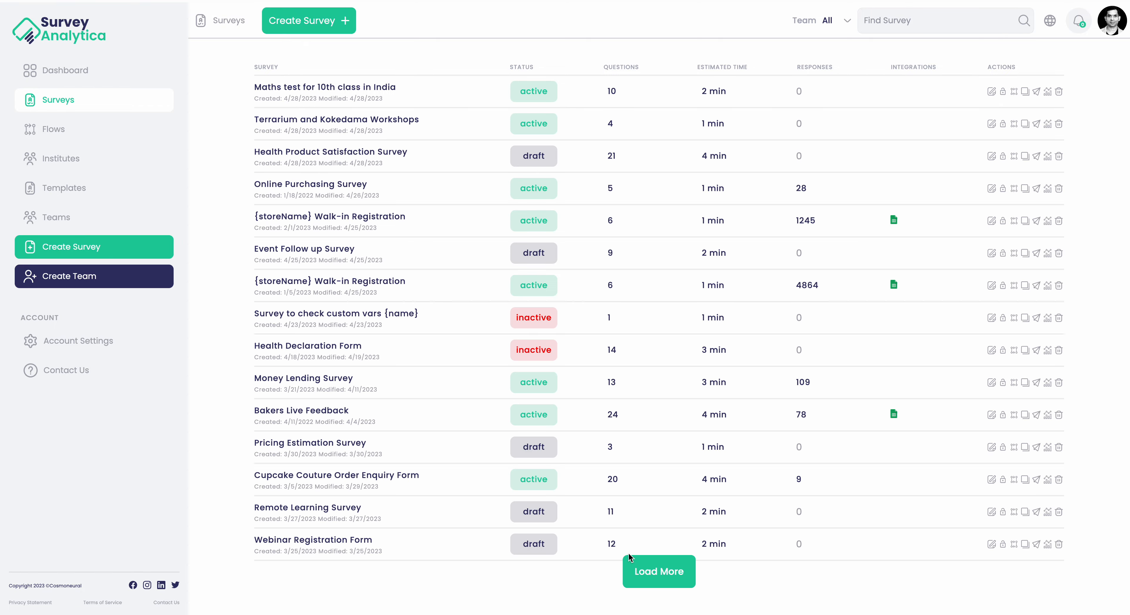
pyautogui.click(641, 576)
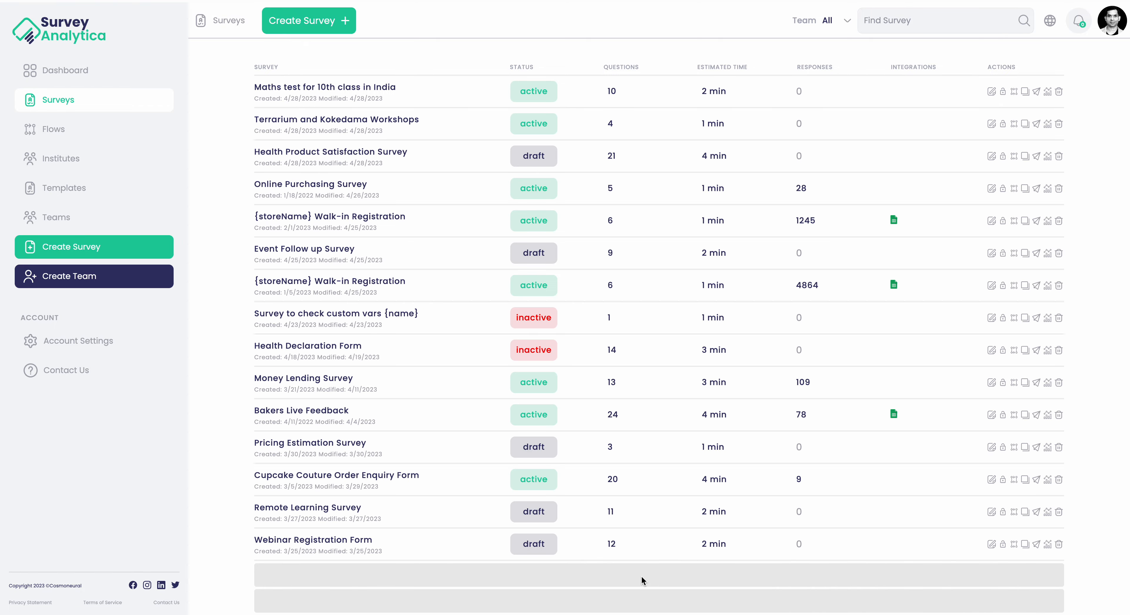
pyautogui.scroll(-10, 640, 575)
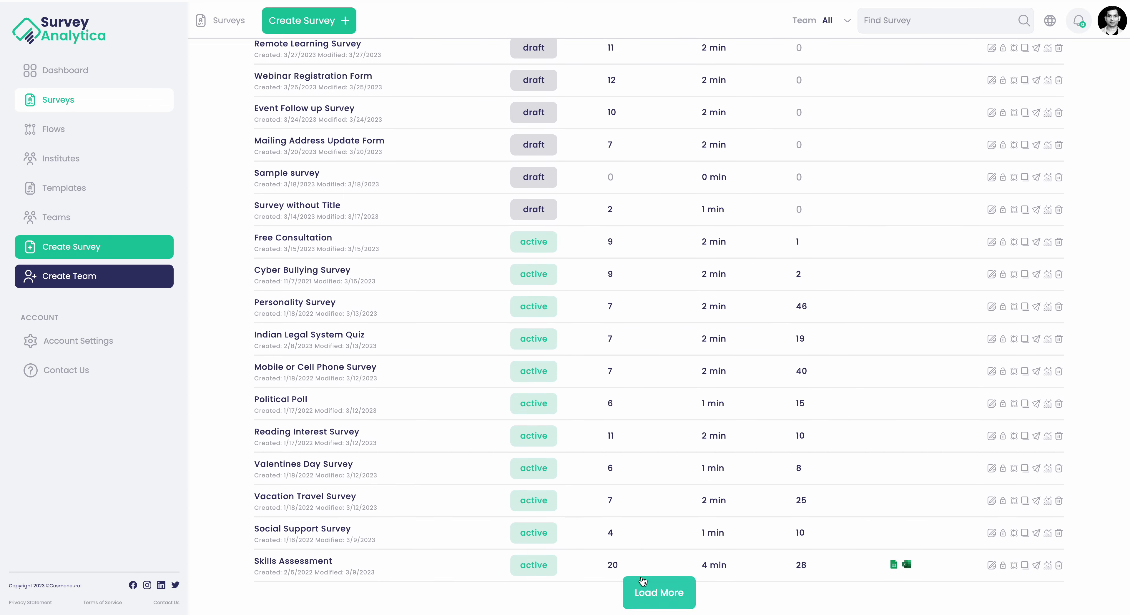
pyautogui.scroll(10, 641, 576)
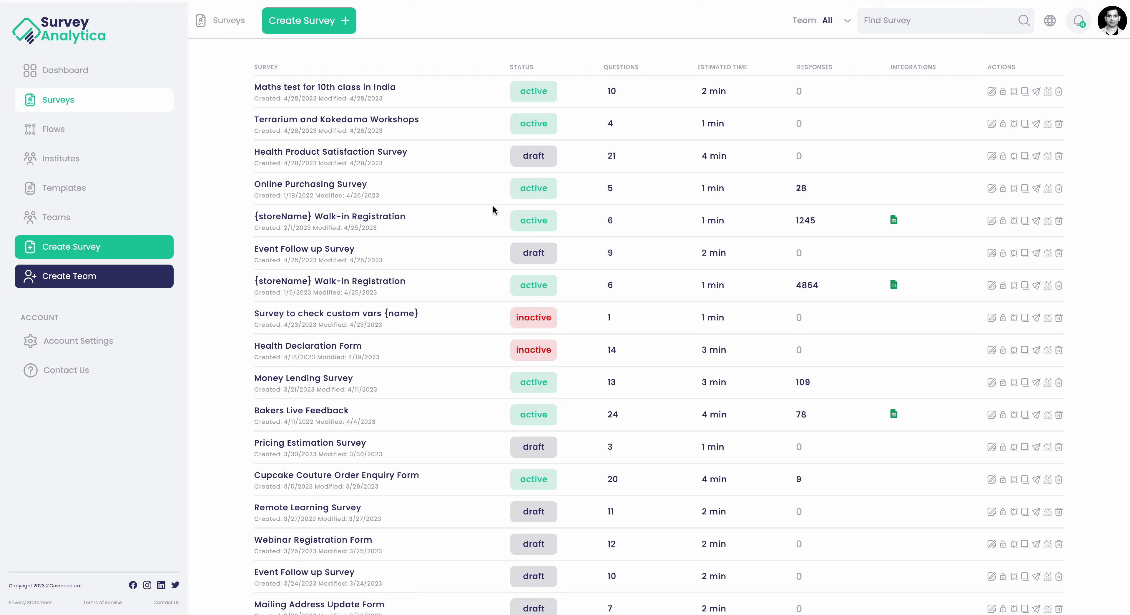
pyautogui.scroll(-1, 493, 205)
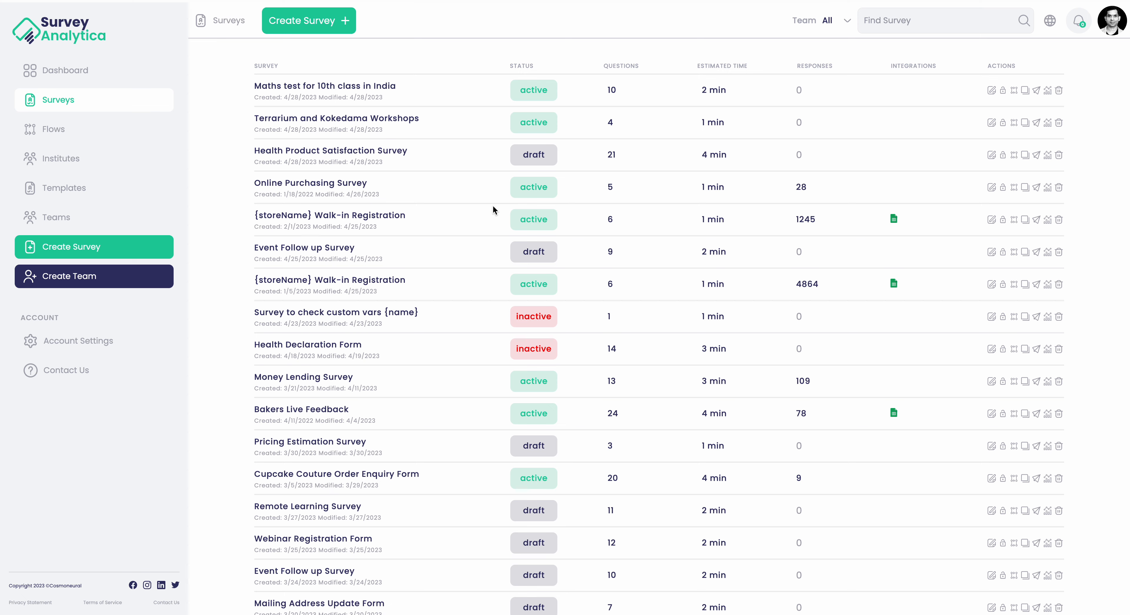
# Open the analytics dashboard of Bakers Live Feedback and filter it by the Average answers for Food Quality
pyautogui.click(1048, 415)
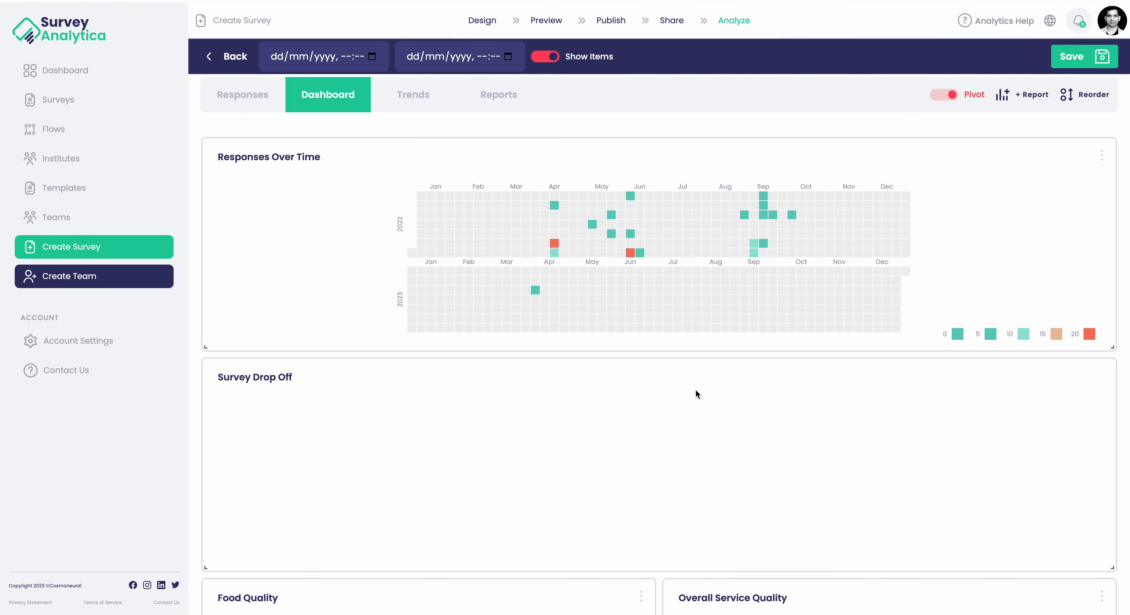
pyautogui.scroll(-5, 696, 391)
pyautogui.scroll(-2, 696, 393)
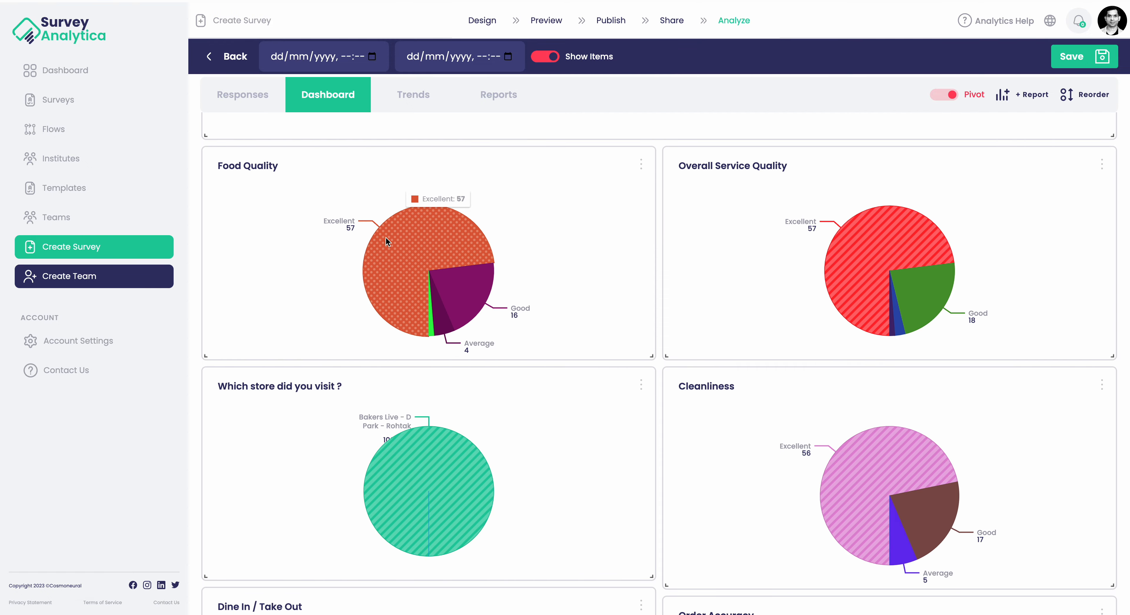
pyautogui.moveTo(436, 325)
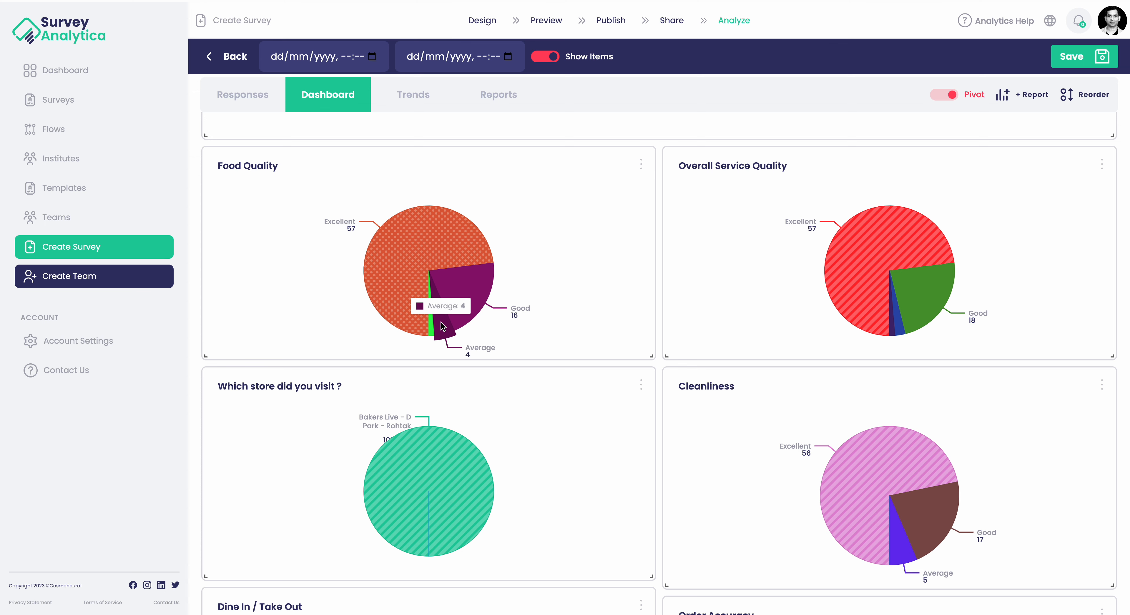
pyautogui.click(441, 324)
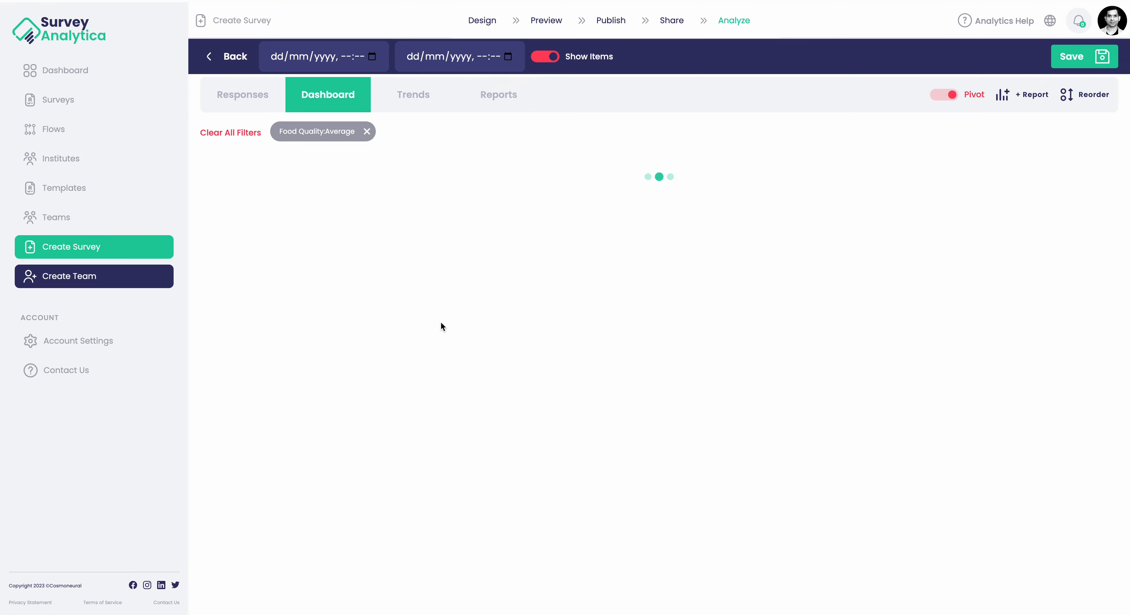
# Examine the filtered charts for food quality, overall service quality, store visited, cleanliness, dining type and order accuracy
pyautogui.scroll(-10, 440, 322)
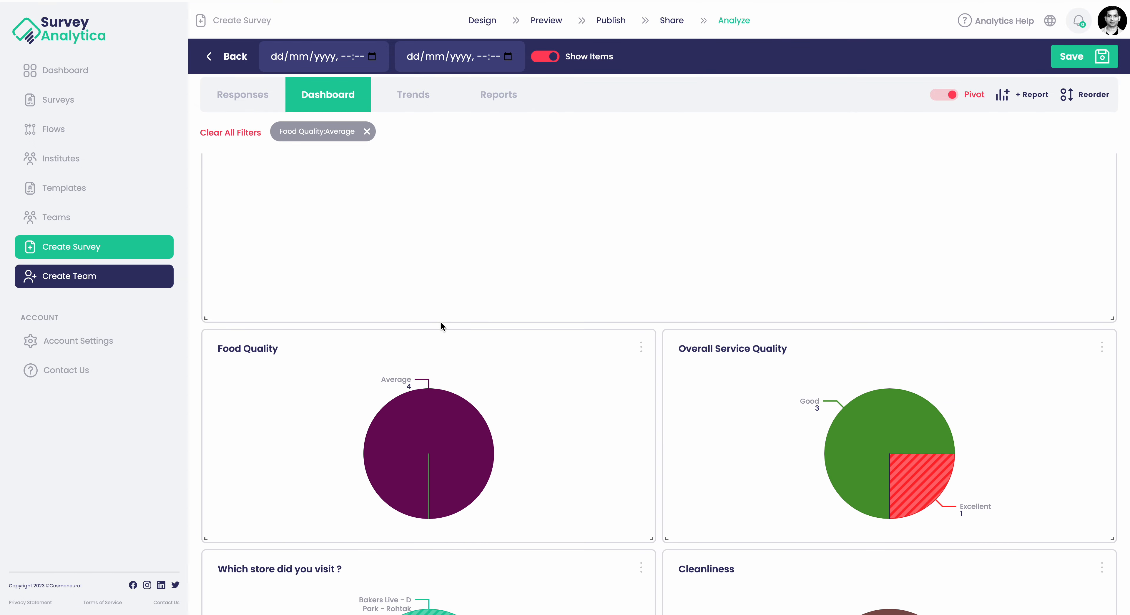
pyautogui.scroll(8, 441, 322)
pyautogui.scroll(-9, 440, 322)
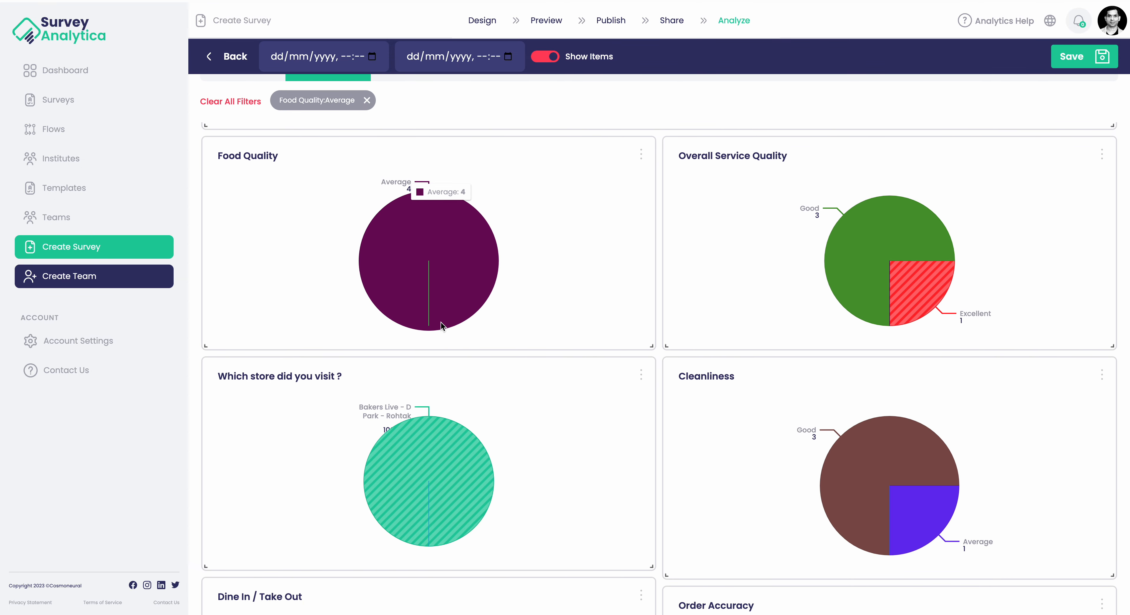
pyautogui.scroll(-1, 440, 326)
pyautogui.scroll(-1, 441, 323)
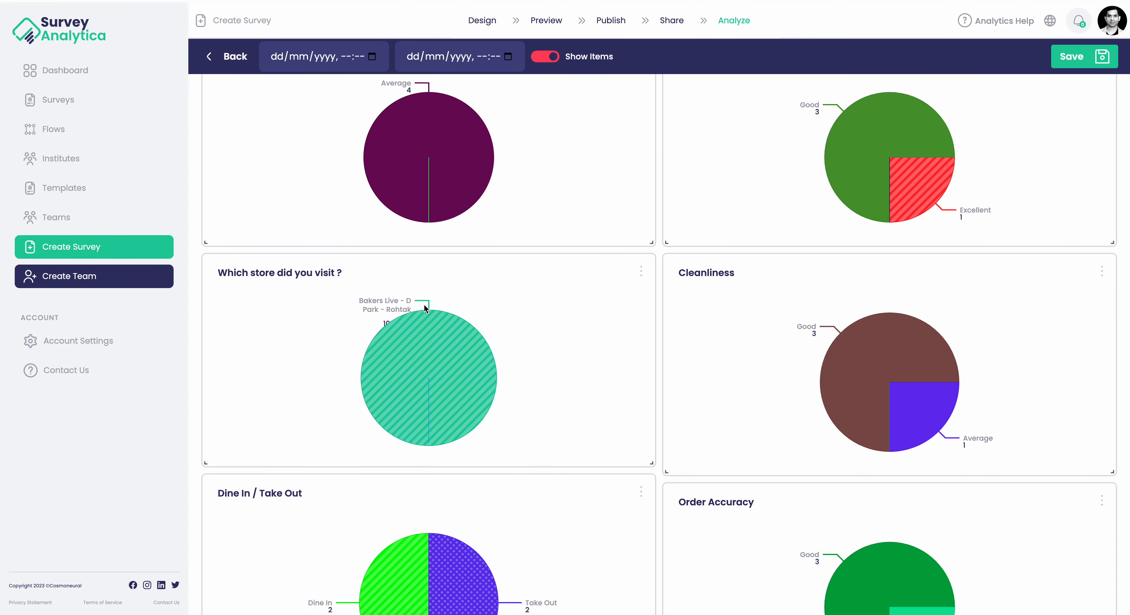
pyautogui.moveTo(435, 368)
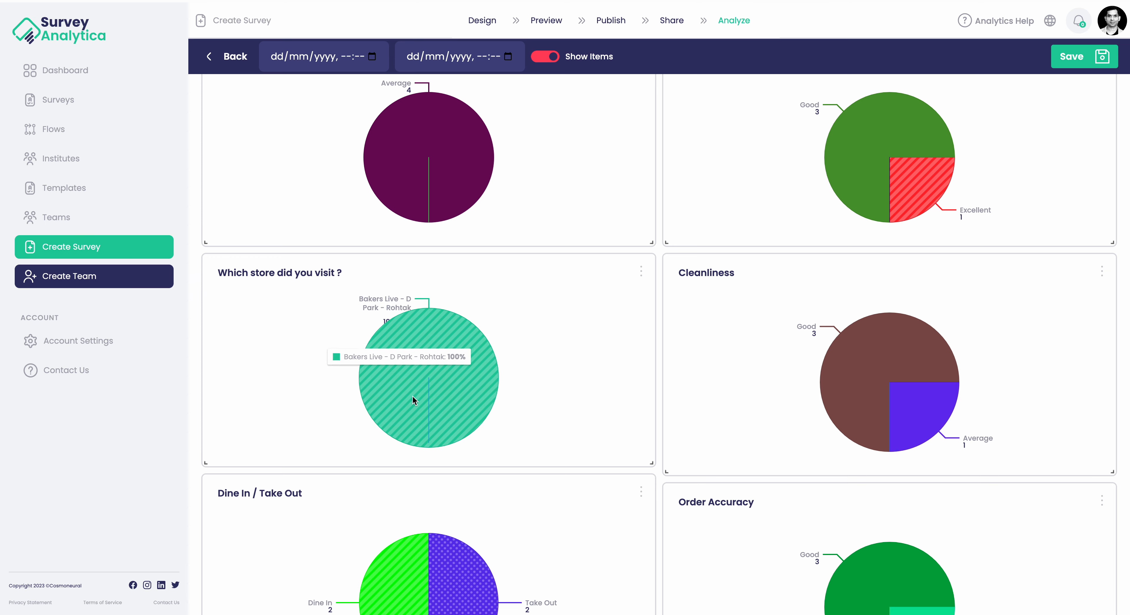
pyautogui.scroll(-2, 503, 344)
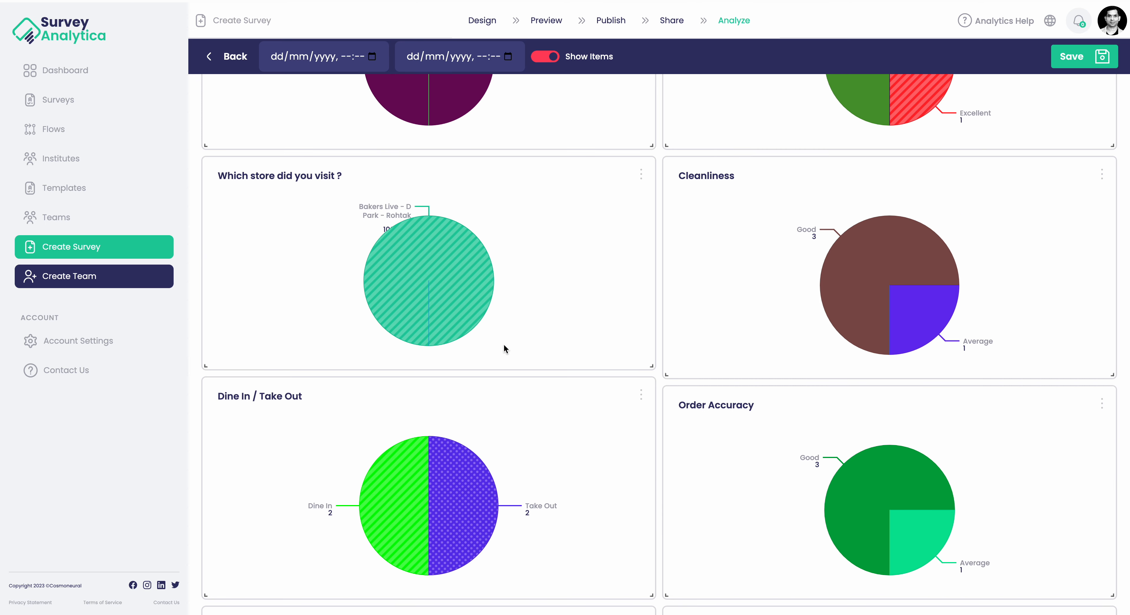
# Read the filtered written feedback on food quality and value, and check the Responses Over Time chart
pyautogui.scroll(-2, 710, 316)
pyautogui.scroll(-6, 717, 335)
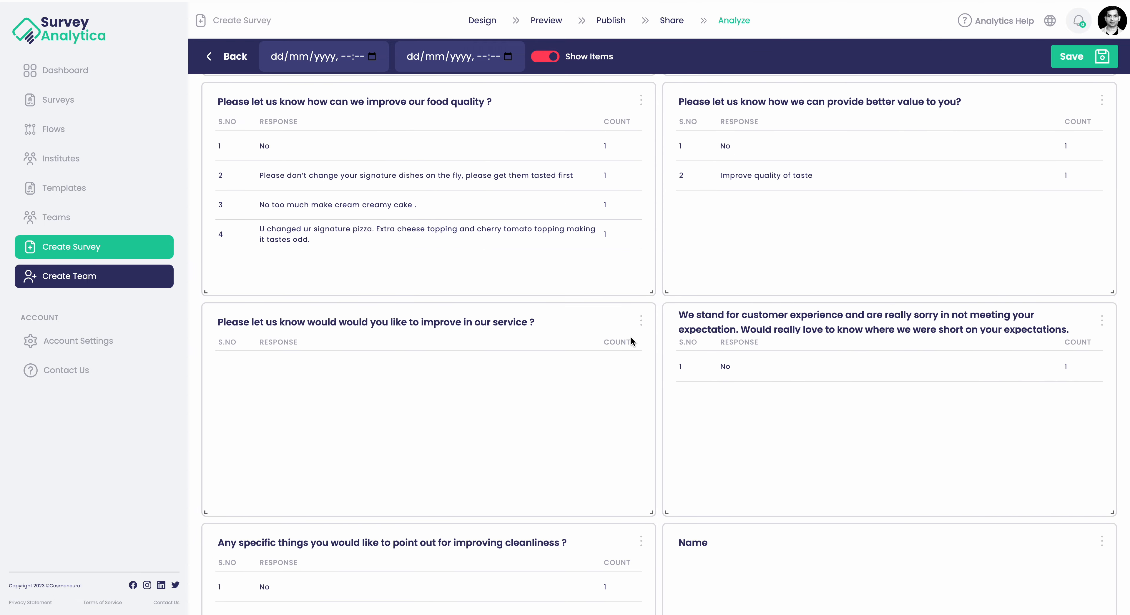
pyautogui.scroll(3, 627, 350)
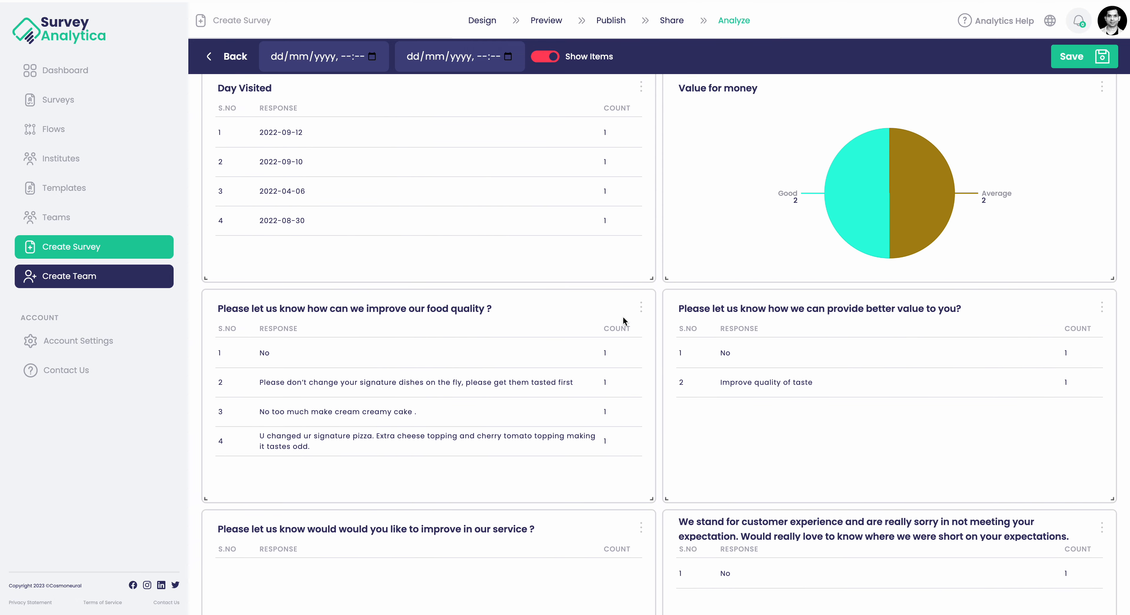
pyautogui.scroll(5, 588, 373)
pyautogui.scroll(-5, 587, 376)
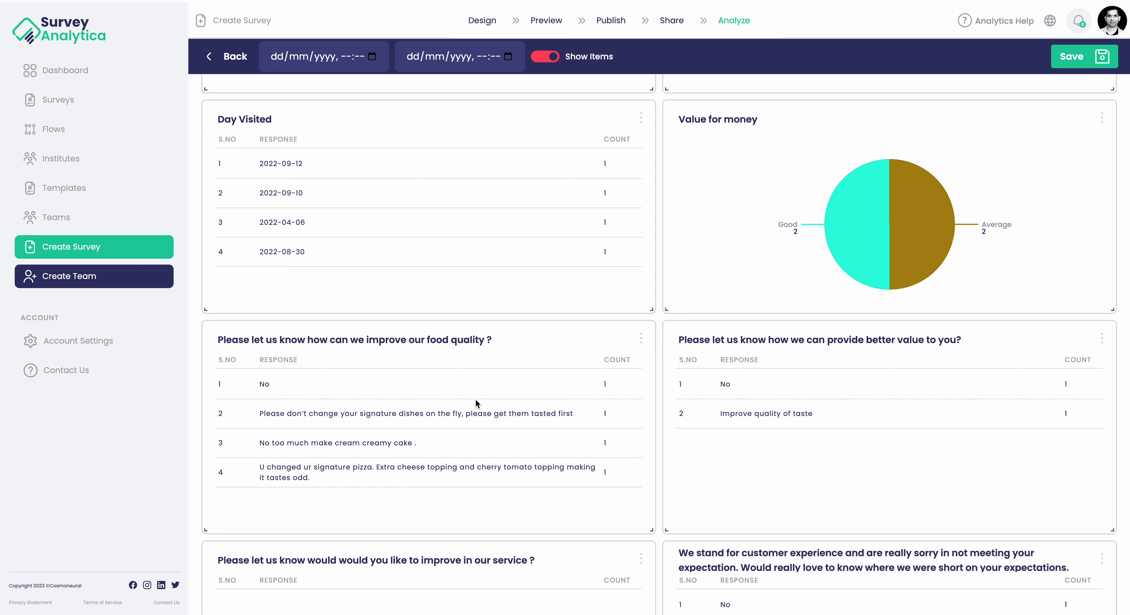
pyautogui.scroll(-1, 476, 403)
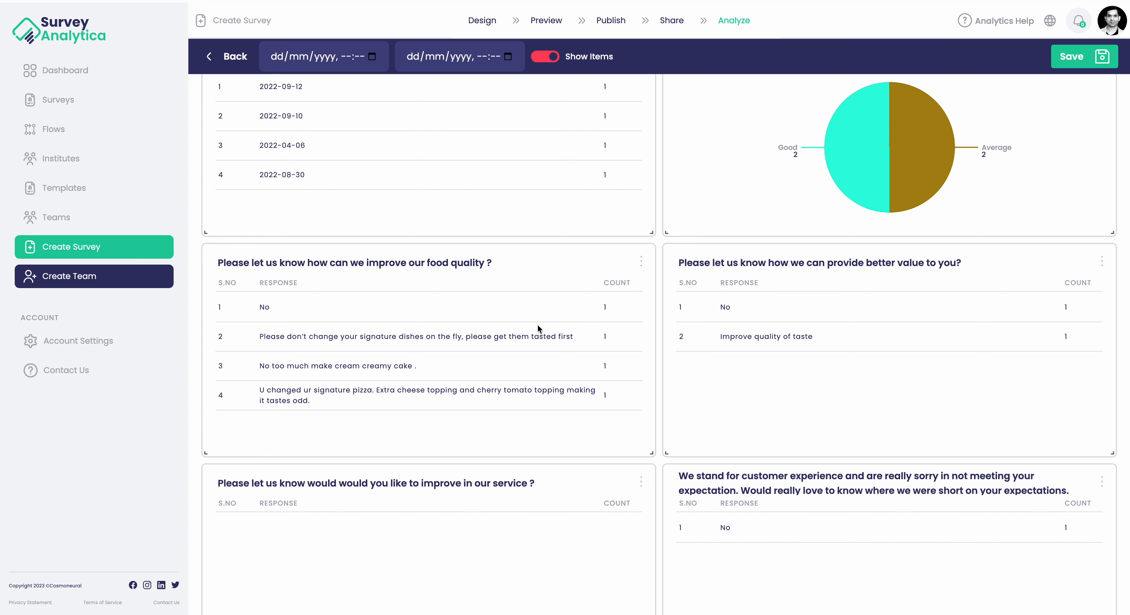
pyautogui.scroll(3, 538, 326)
pyautogui.scroll(15, 537, 327)
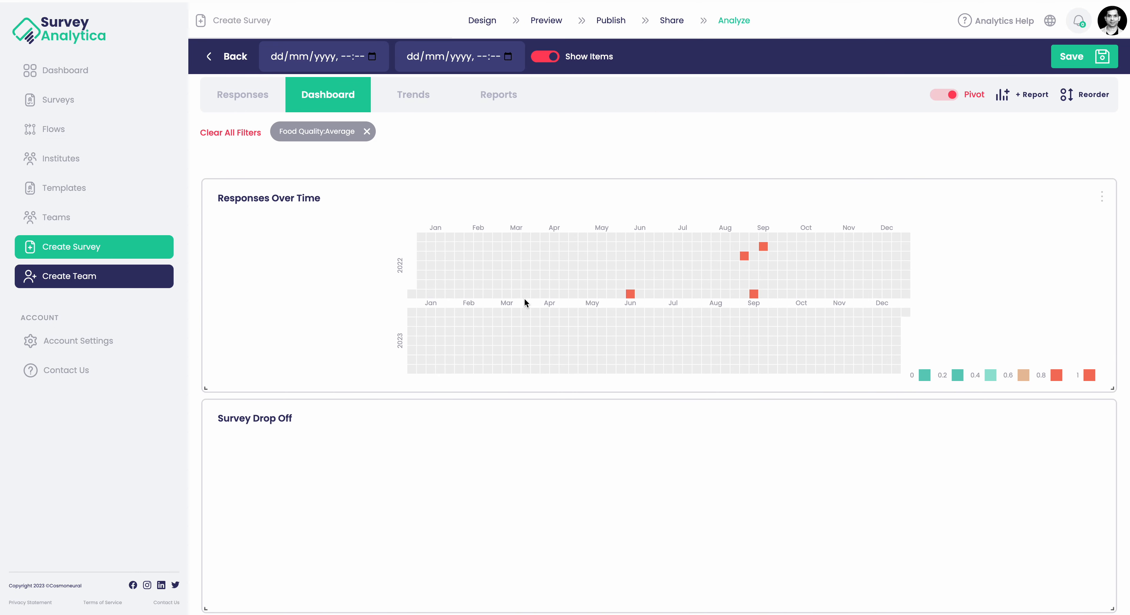
pyautogui.moveTo(645, 0)
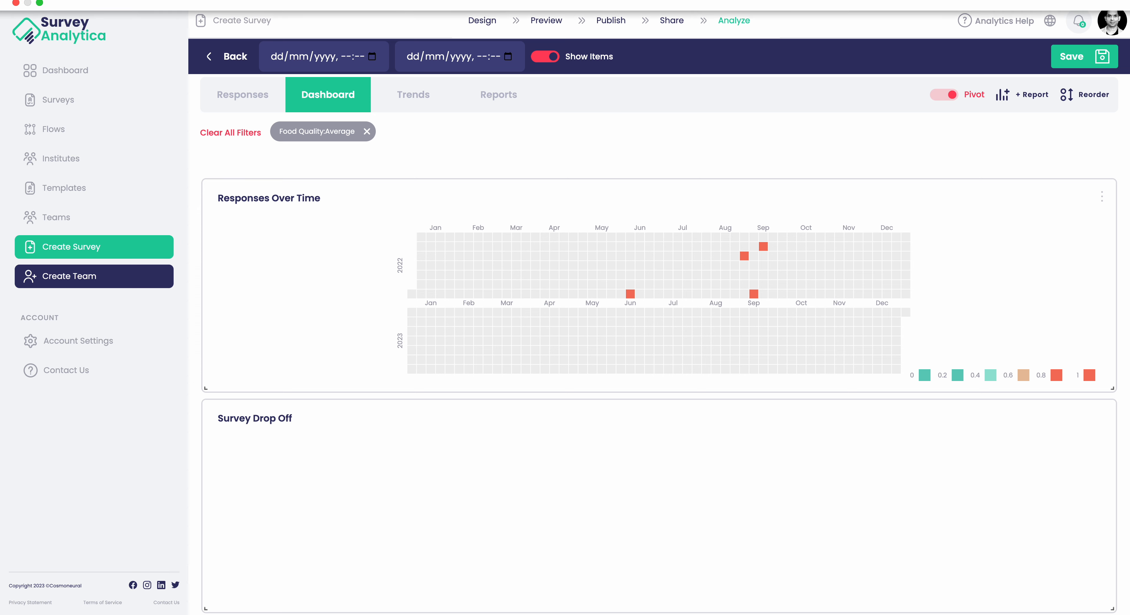